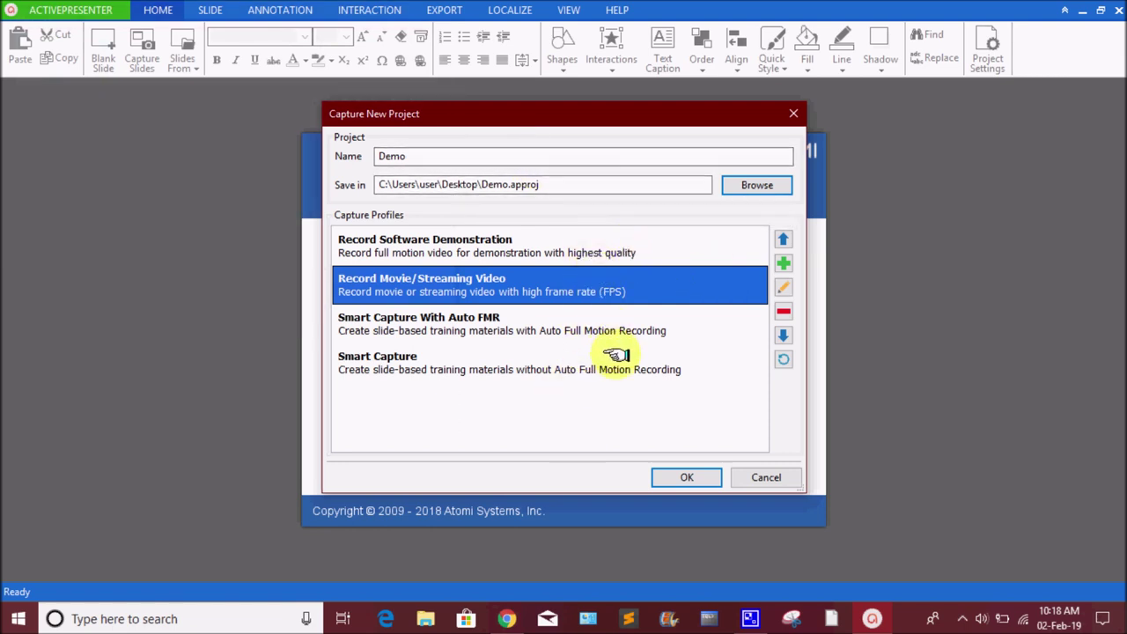
# Choose the Record Movie/Streaming Video capture profile for the Demo project and confirm the project setup
pyautogui.click(606, 238)
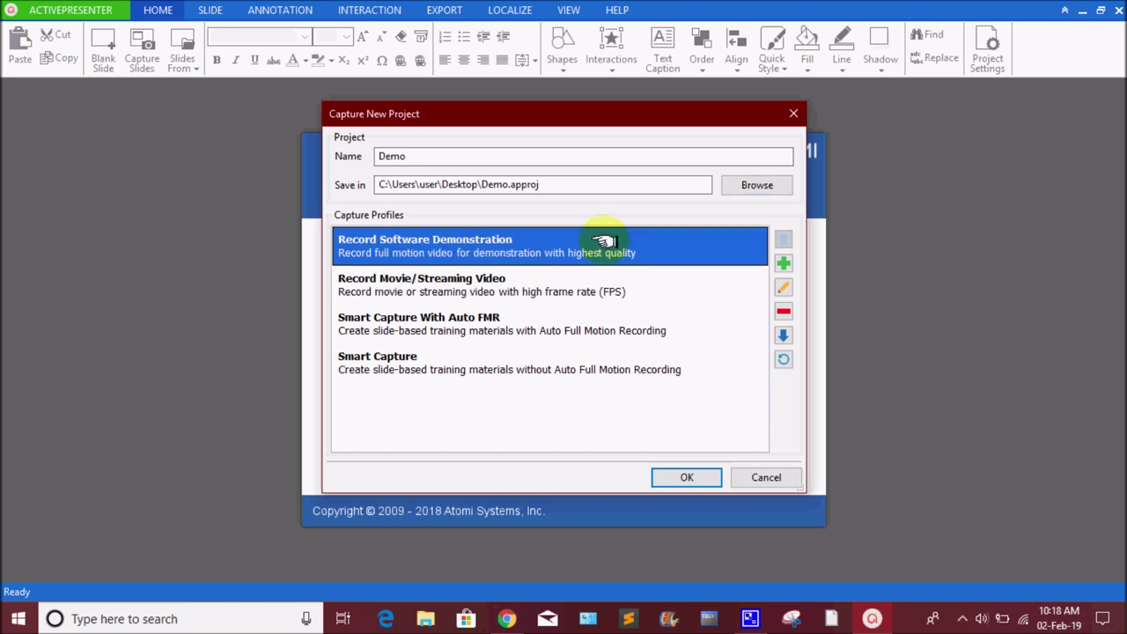
pyautogui.click(623, 287)
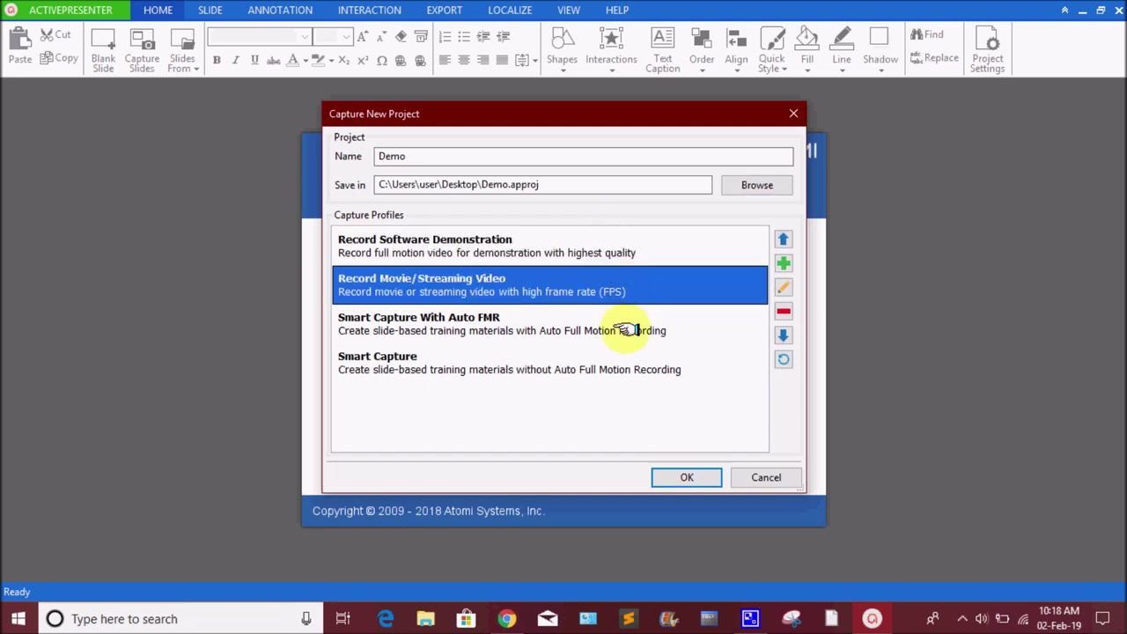
pyautogui.click(626, 329)
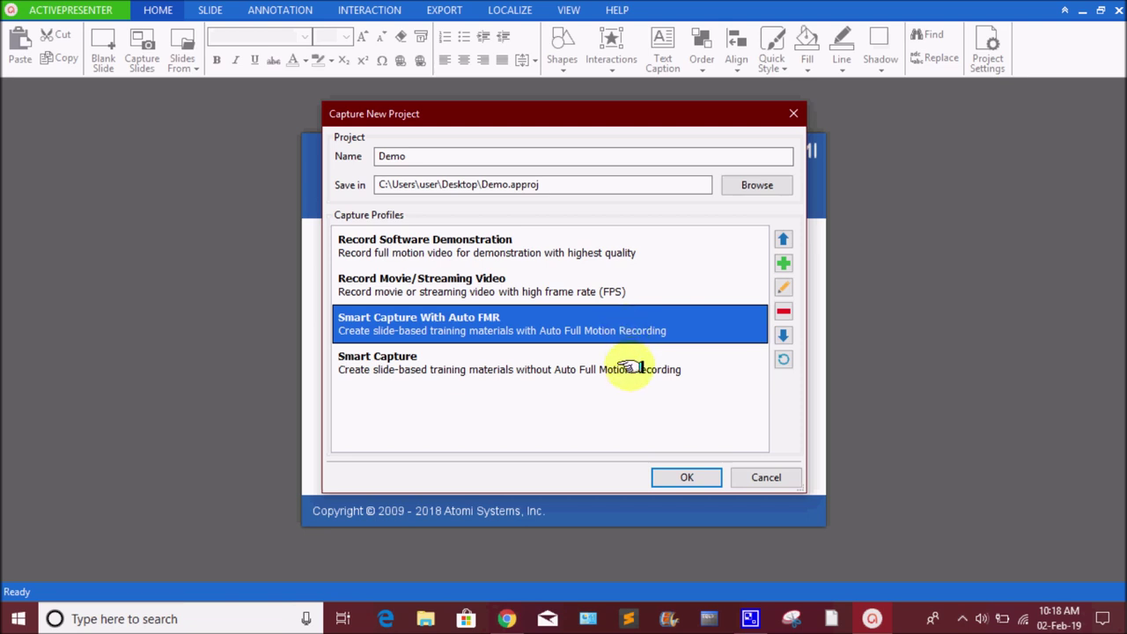
pyautogui.click(629, 368)
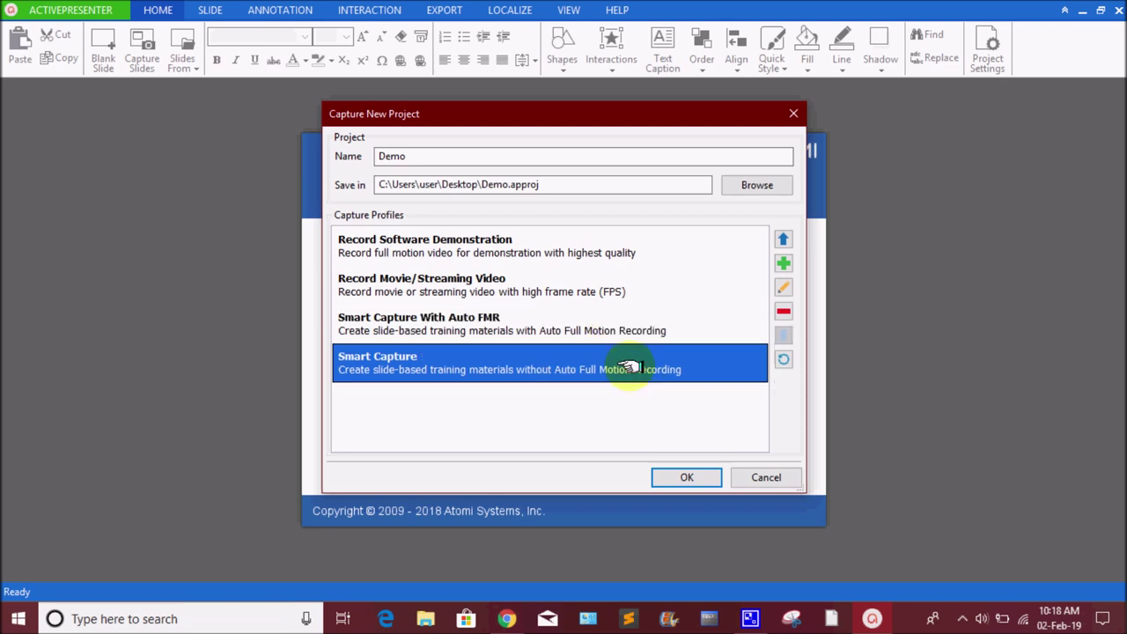
pyautogui.click(613, 250)
pyautogui.click(613, 287)
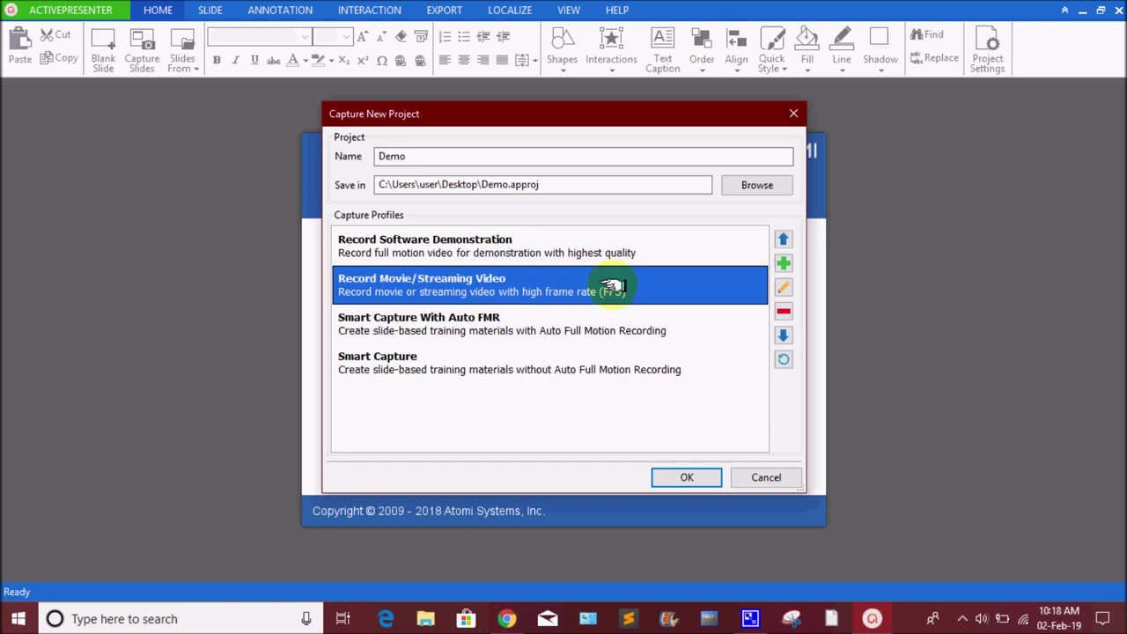
pyautogui.click(614, 250)
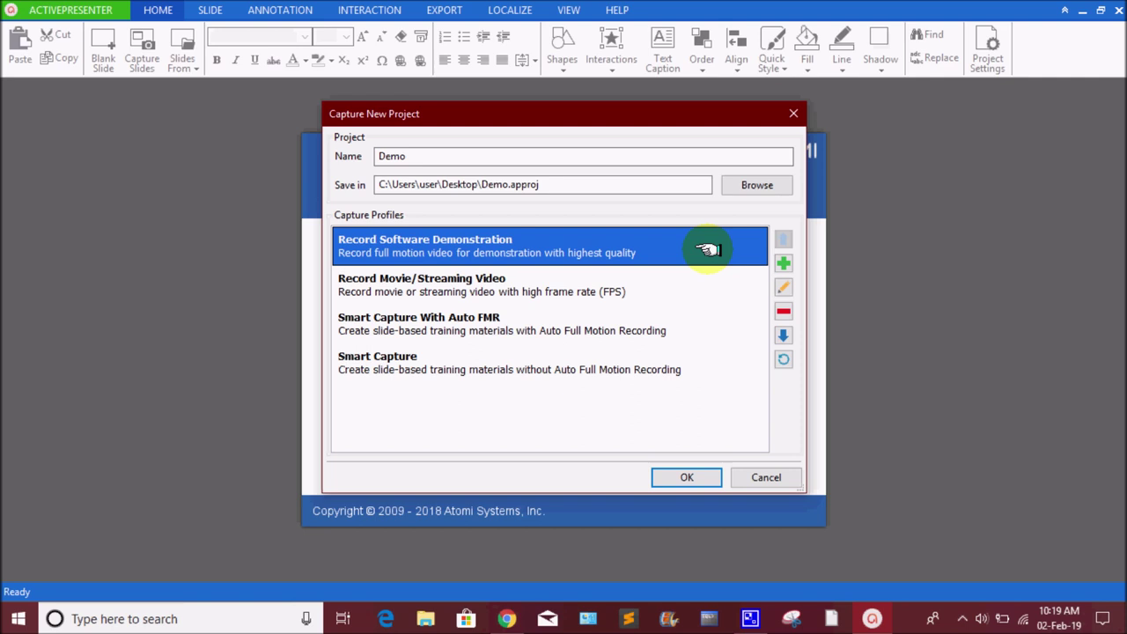
pyautogui.click(712, 287)
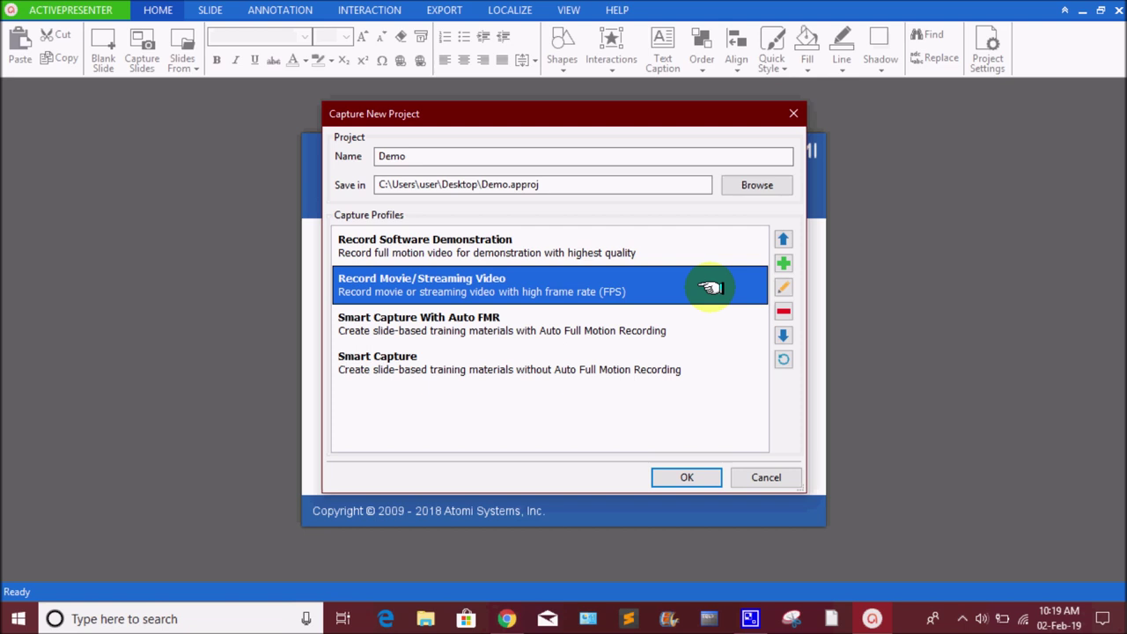
pyautogui.click(691, 238)
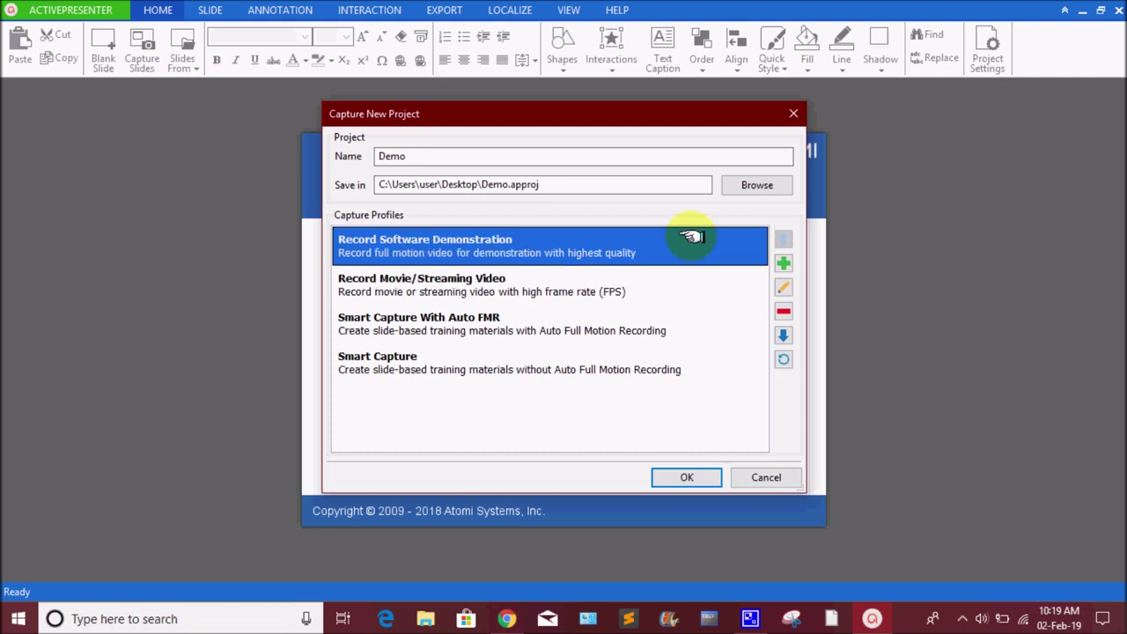
pyautogui.click(682, 280)
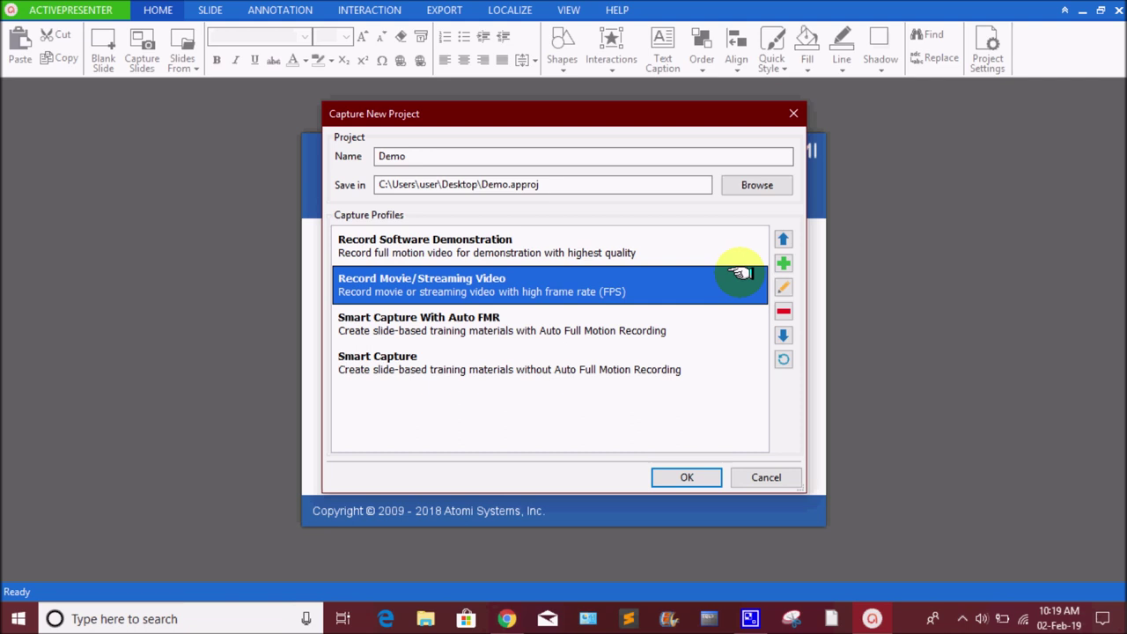
pyautogui.click(686, 476)
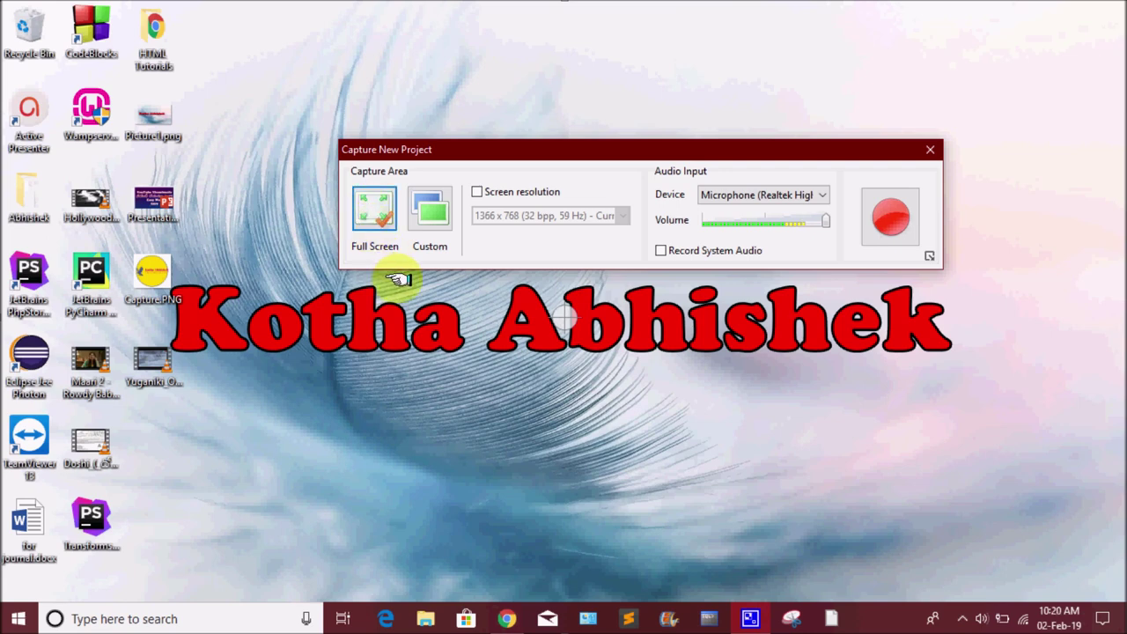
# Try the Custom capture area for the new project
pyautogui.click(428, 227)
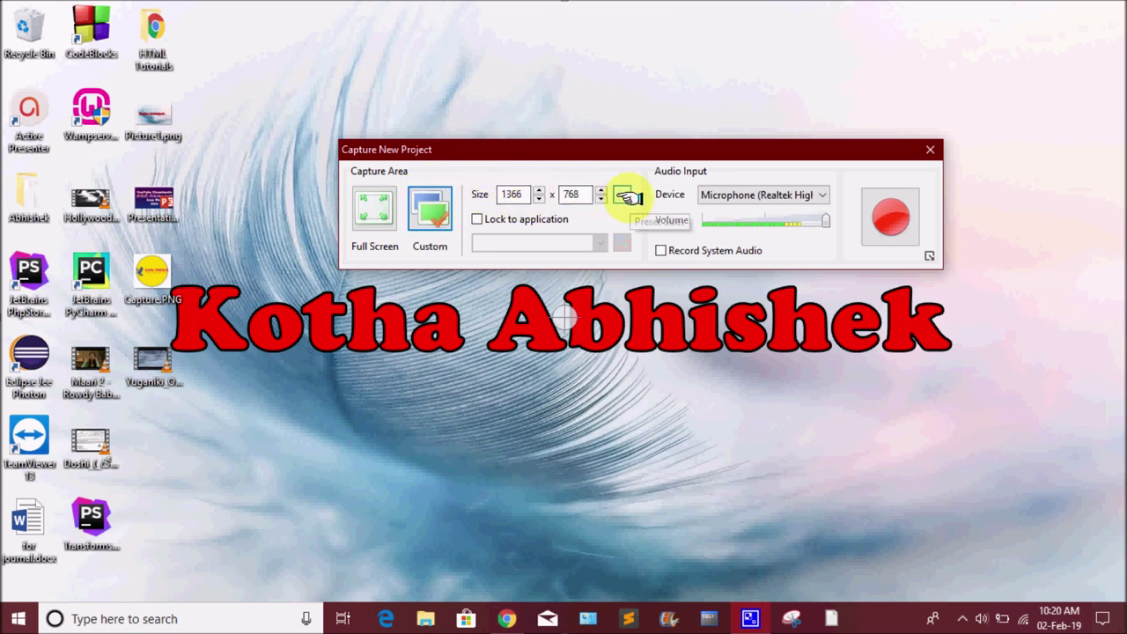
pyautogui.moveTo(252, 18); pyautogui.dragTo(345, 354)
pyautogui.click(426, 190)
pyautogui.click(425, 190)
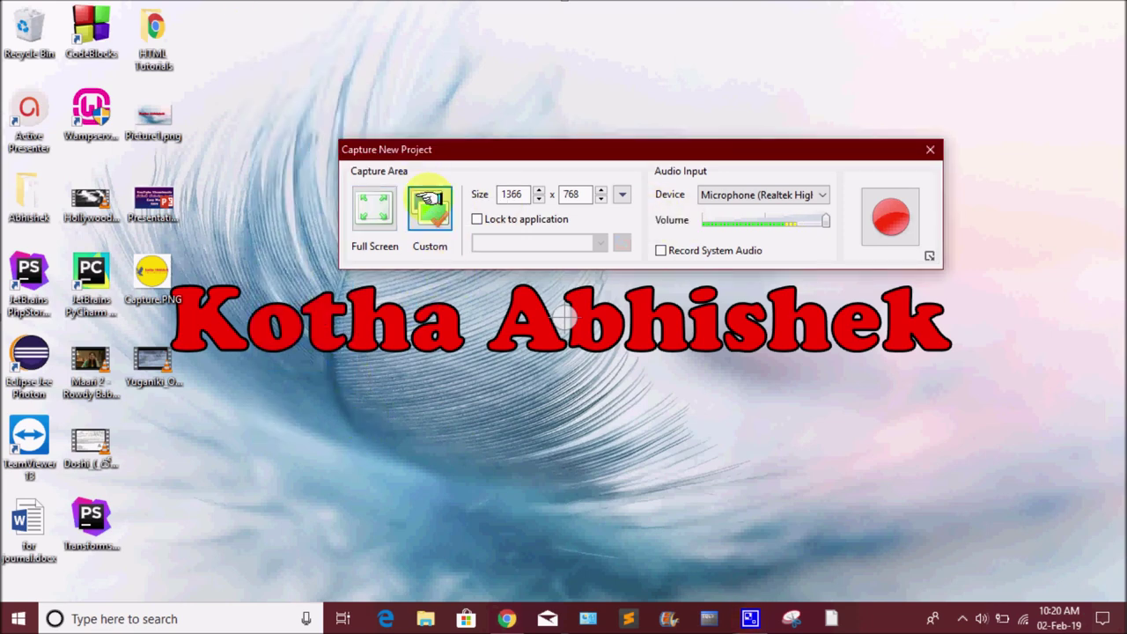
# Set the capture area to Full Screen and enable the screen resolution option at 1366 x 768 (32 bpp, 59 Hz)
pyautogui.click(365, 197)
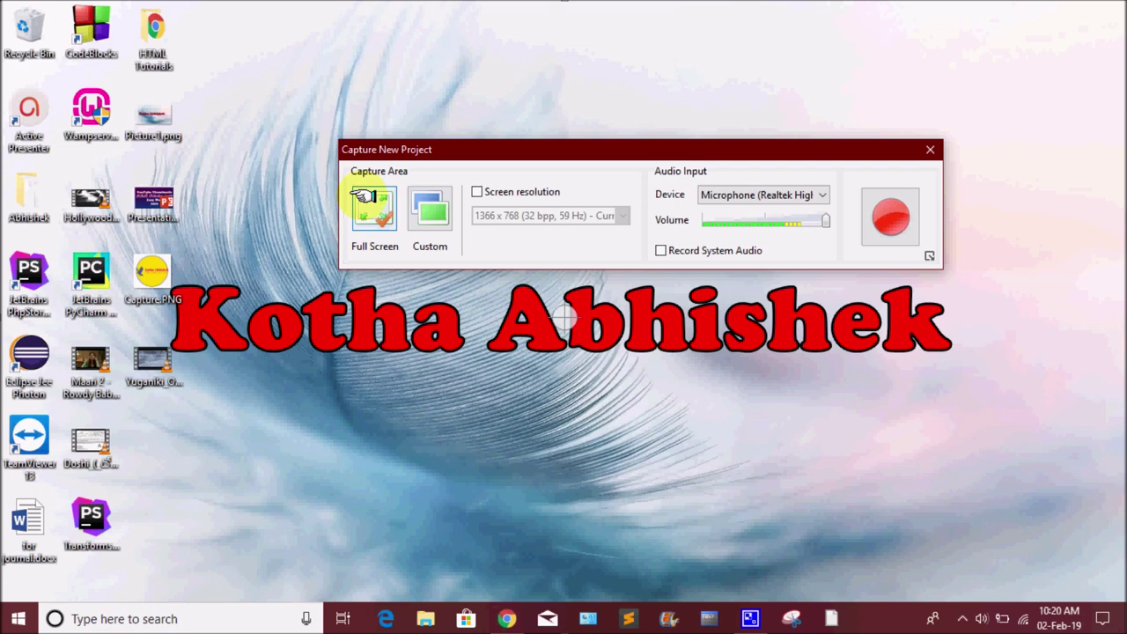
pyautogui.click(476, 191)
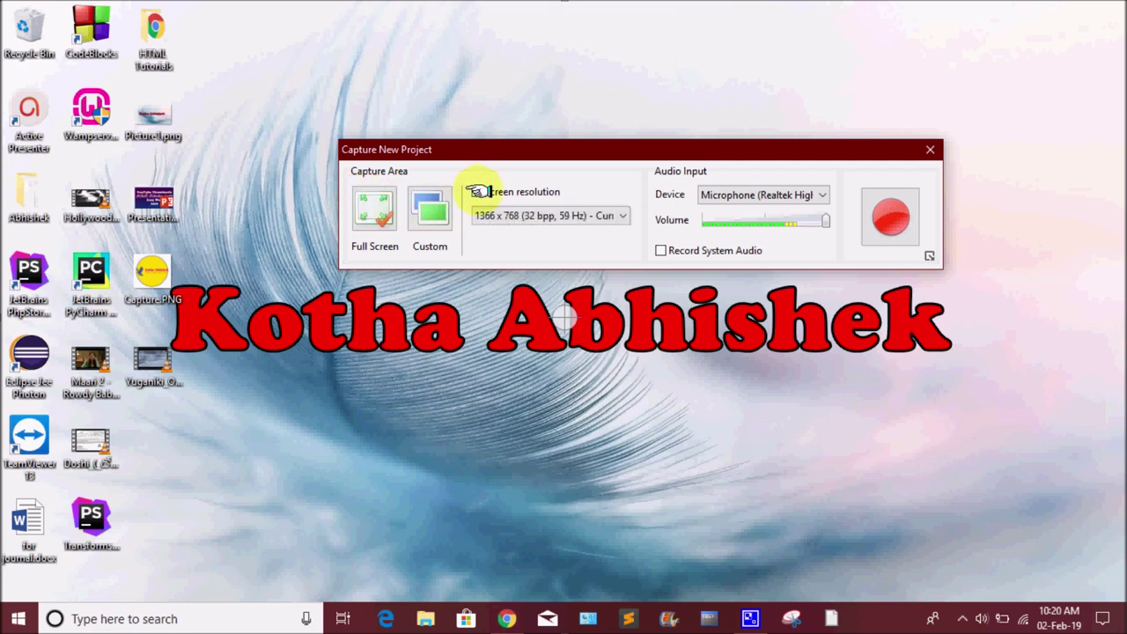
pyautogui.click(630, 214)
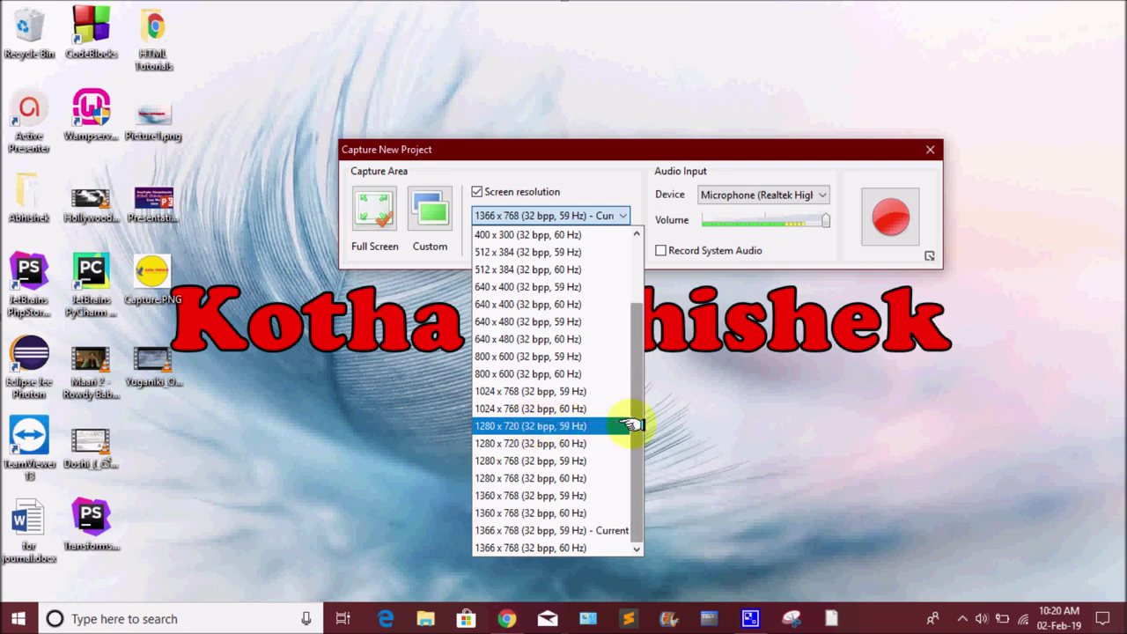
pyautogui.click(357, 216)
pyautogui.click(370, 209)
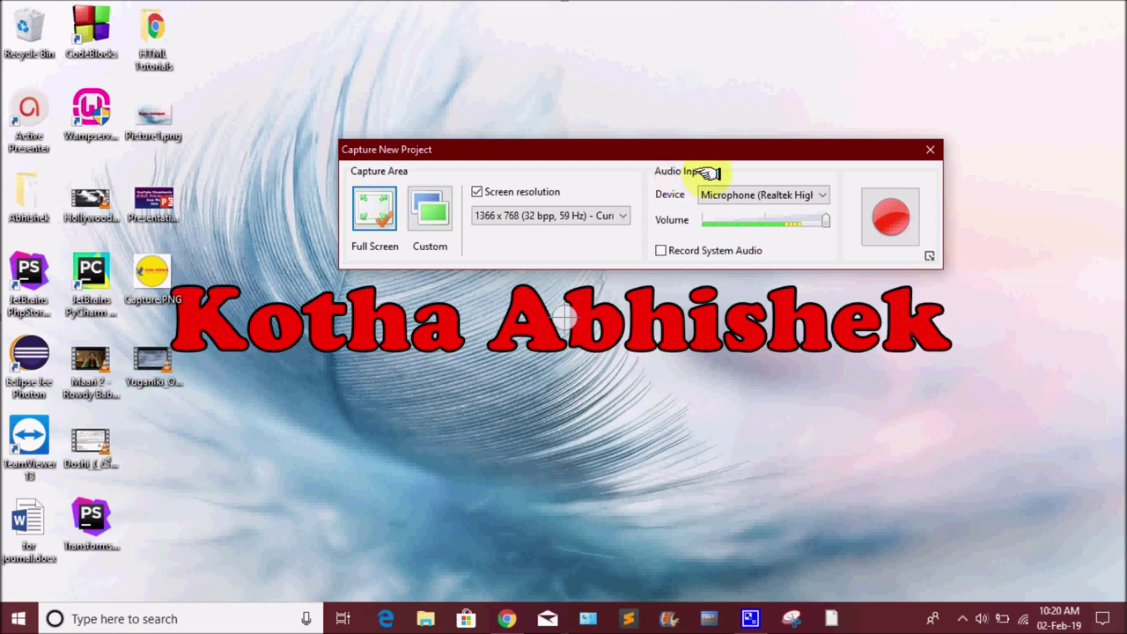
# Set the audio input device to Microphone (Realtek High Definition Audio) with the volume at maximum
pyautogui.click(822, 194)
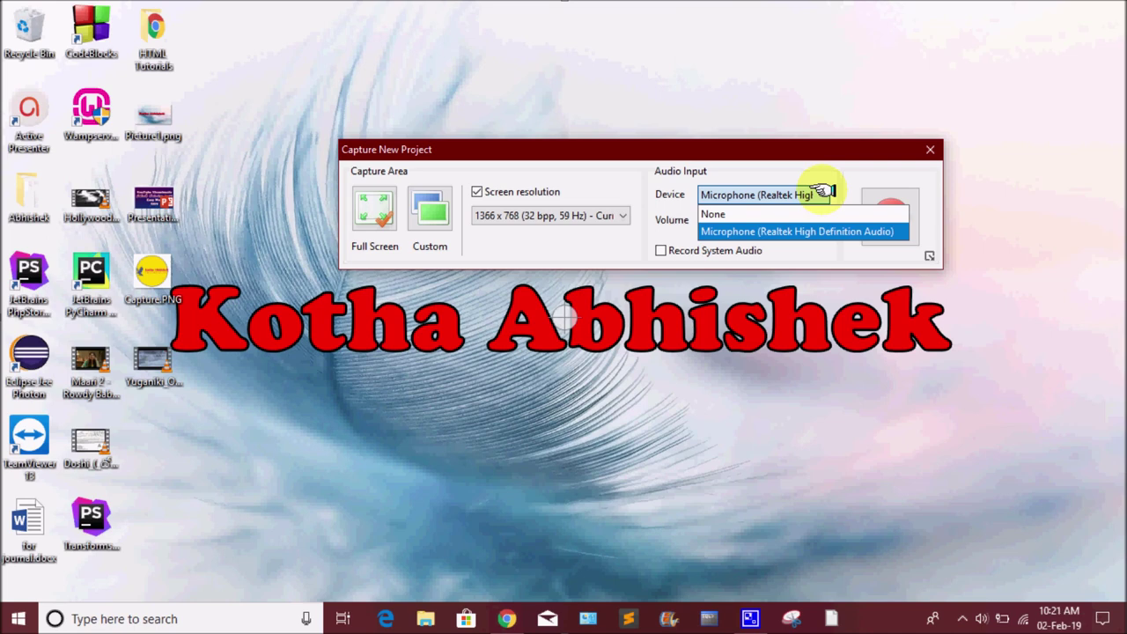
pyautogui.click(802, 231)
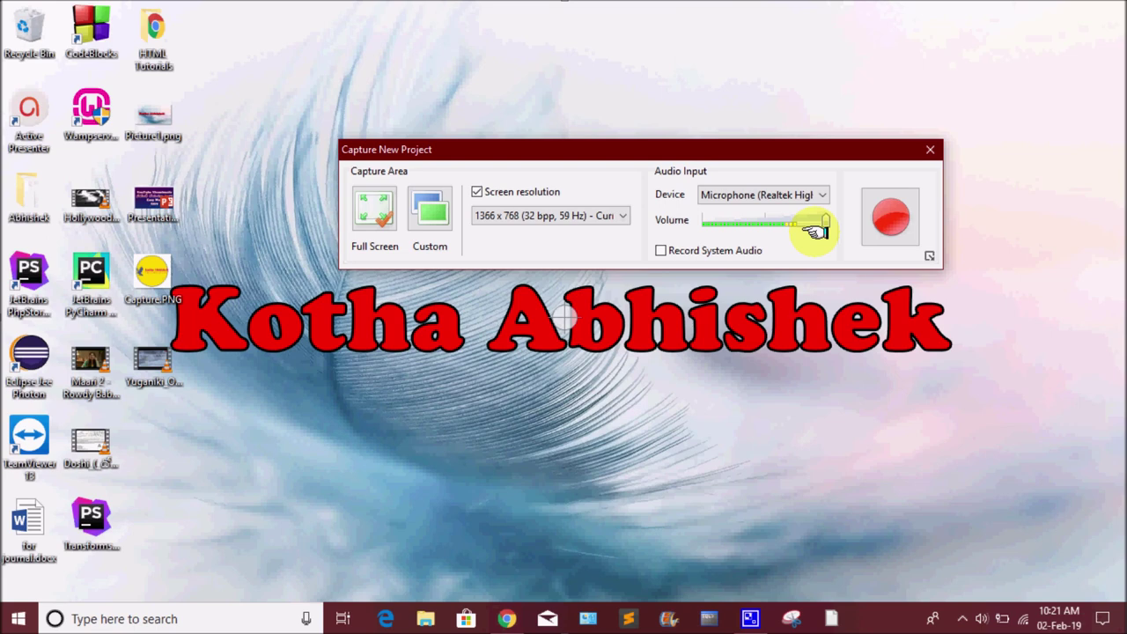
pyautogui.moveTo(823, 222); pyautogui.dragTo(849, 218)
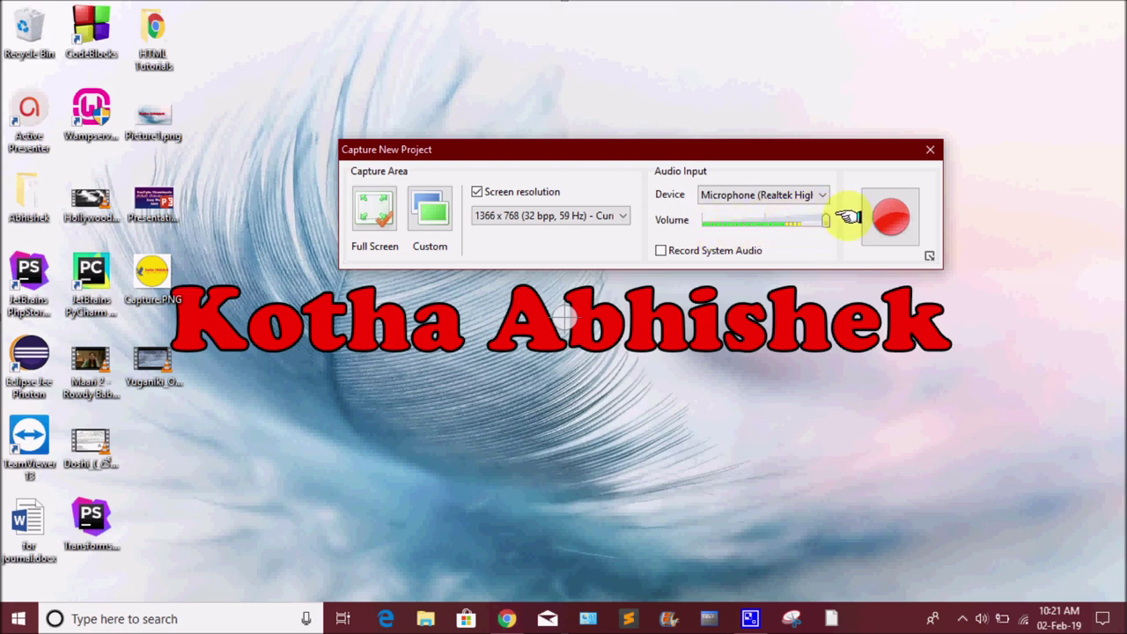
# Start recording the screen with system audio recording turned off
pyautogui.click(659, 250)
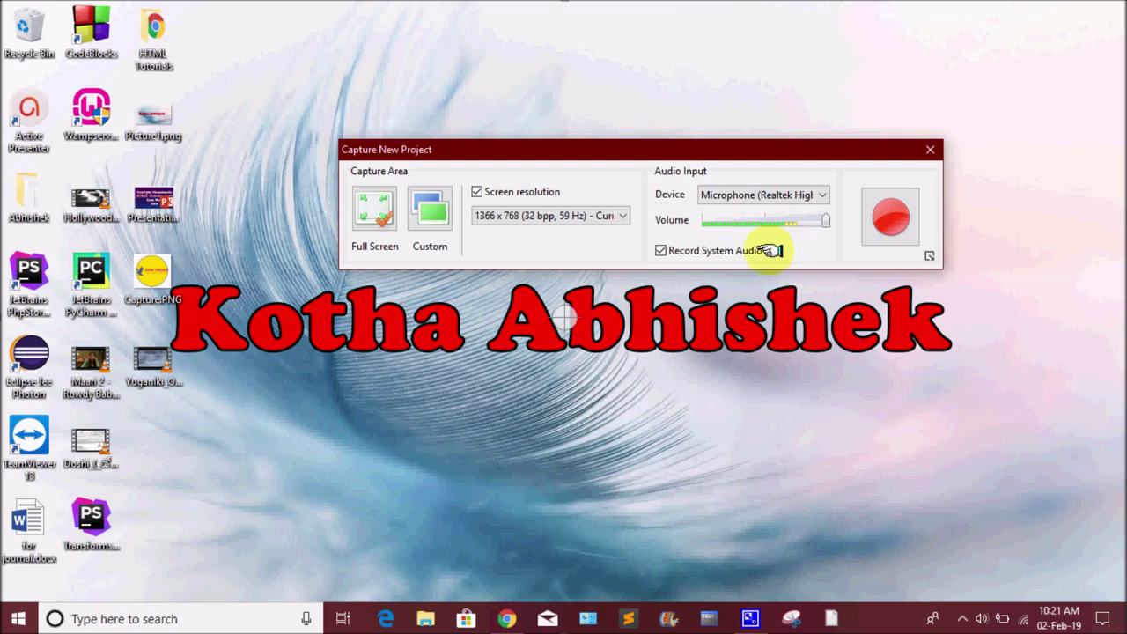
pyautogui.click(661, 250)
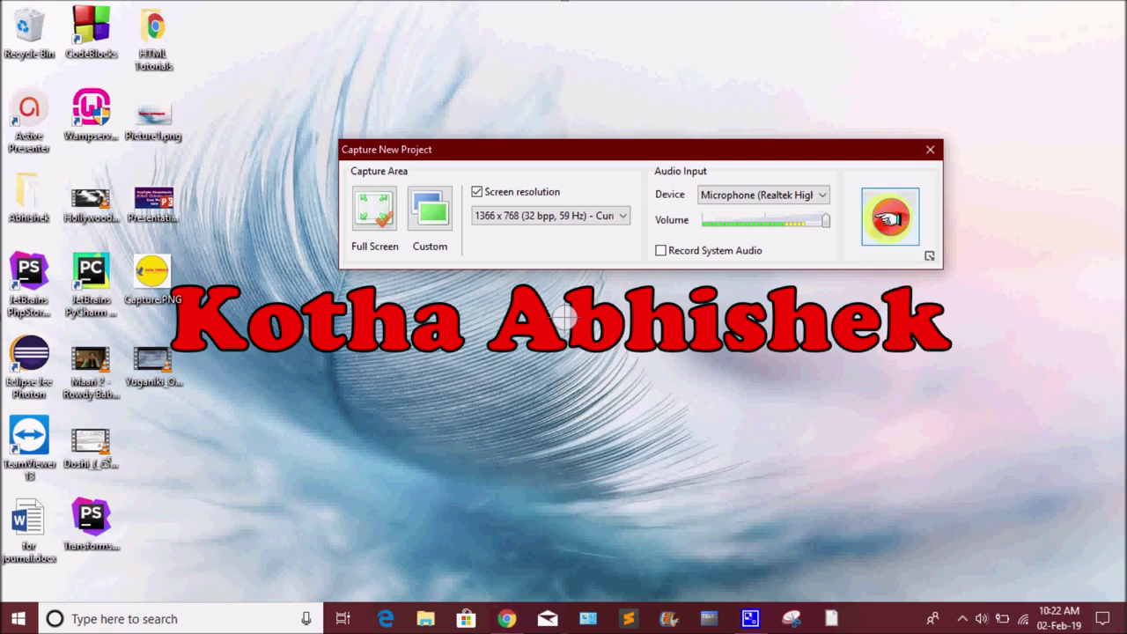
pyautogui.click(889, 219)
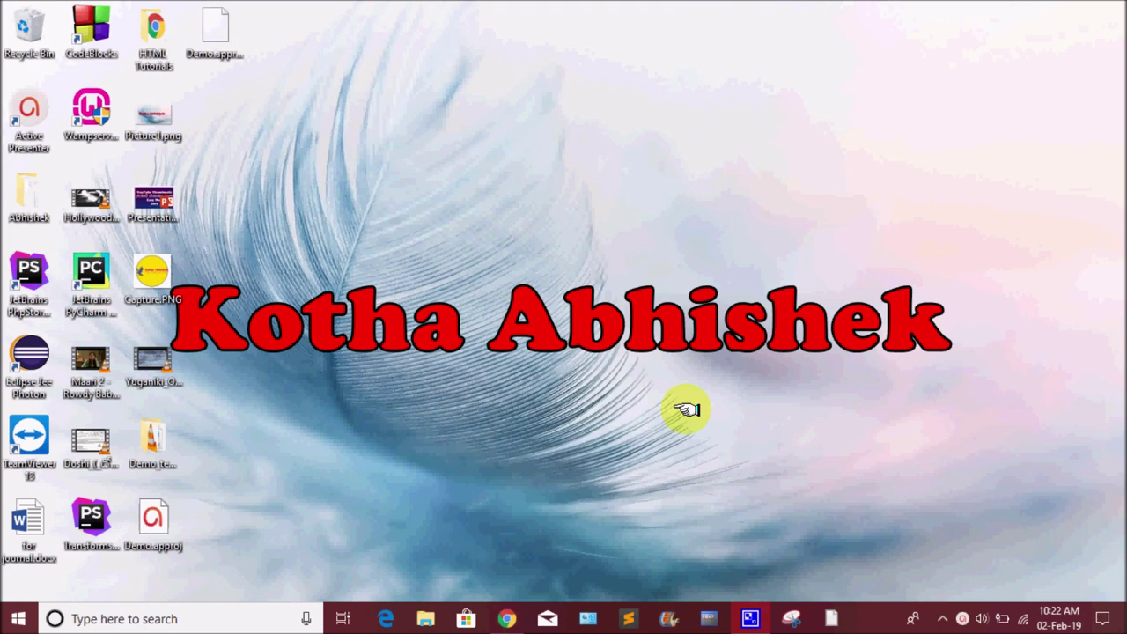
# Switch to File Explorer, look through the Recordings and Upload folders on Local Disk (E:), and refresh the drive's contents
pyautogui.press('super+e')
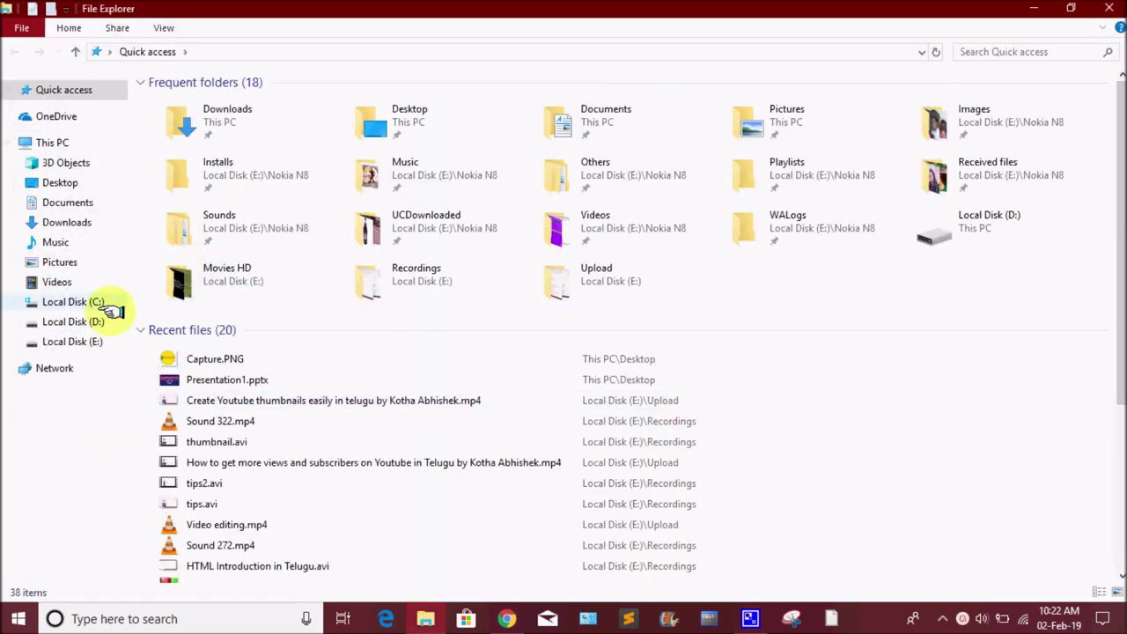
pyautogui.click(84, 339)
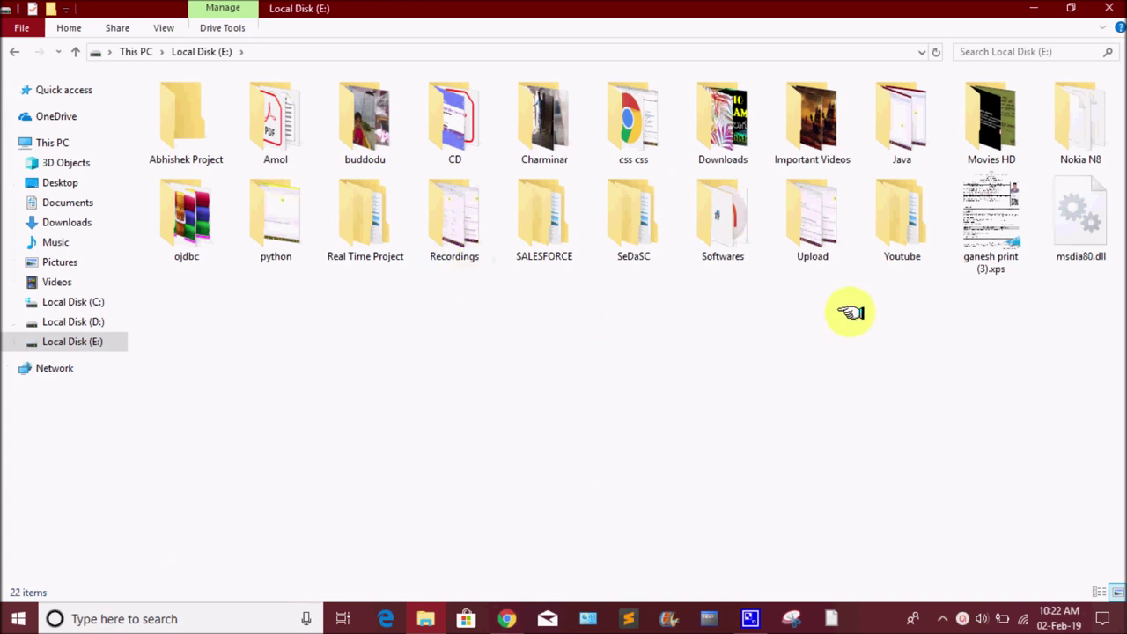
pyautogui.click(447, 231)
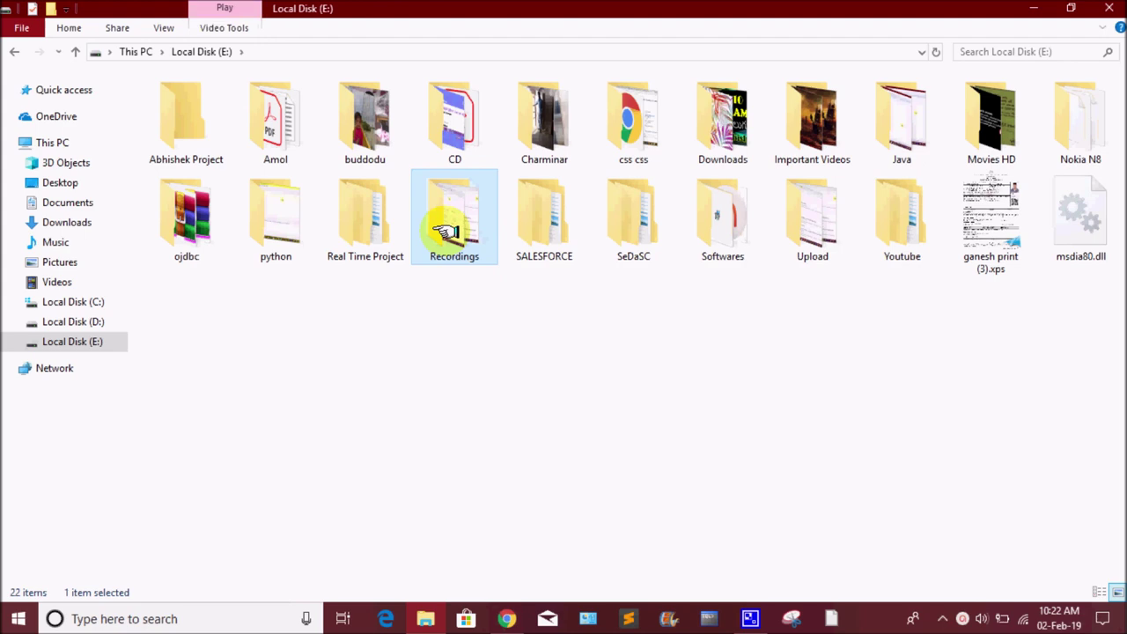
pyautogui.doubleClick(447, 231)
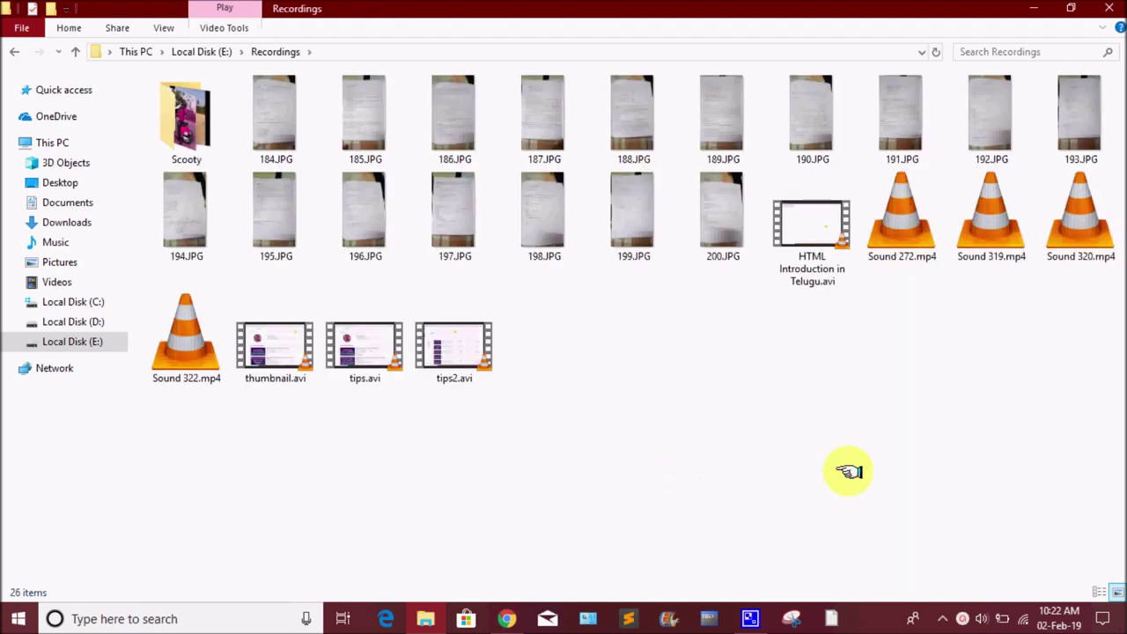
pyautogui.press('BackSpace')
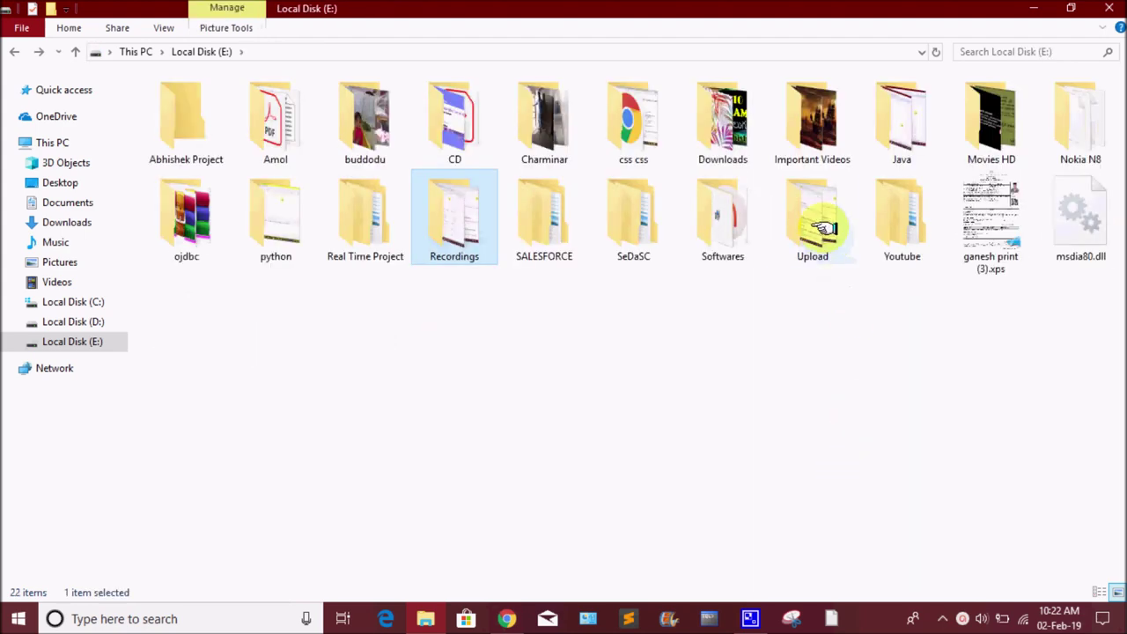
pyautogui.doubleClick(823, 228)
pyautogui.press('BackSpace')
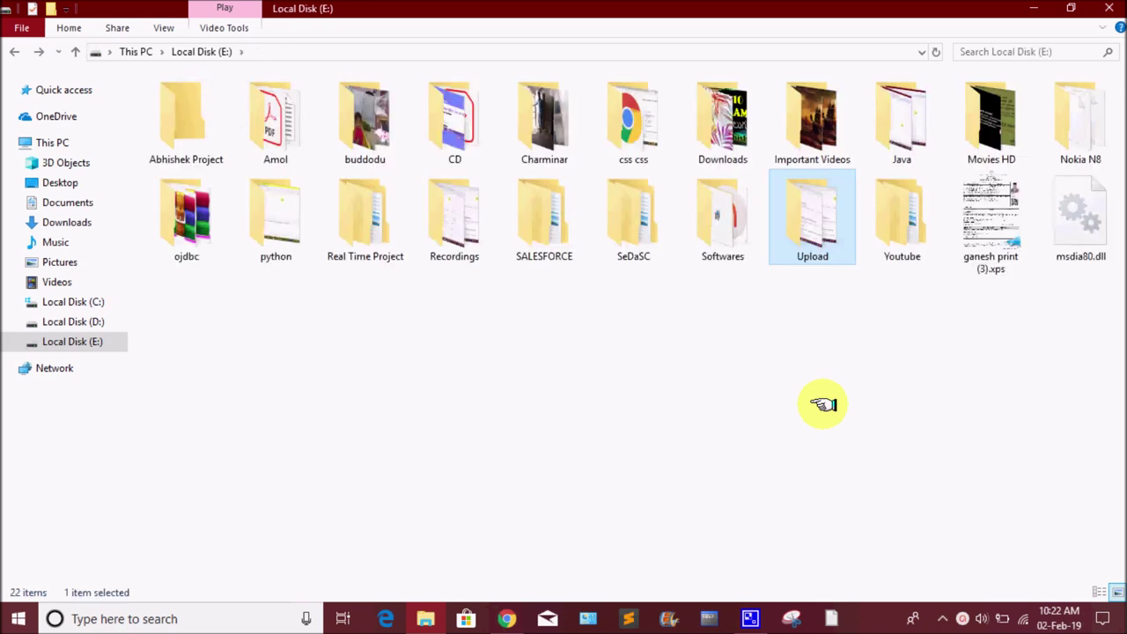
pyautogui.click(705, 385)
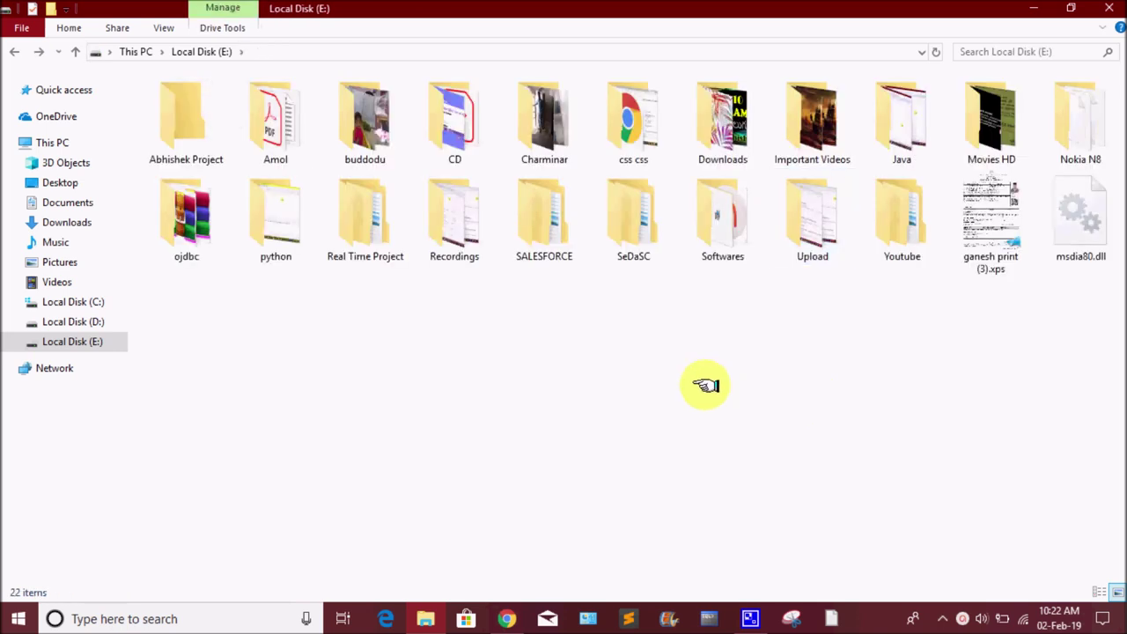
pyautogui.rightClick(705, 384)
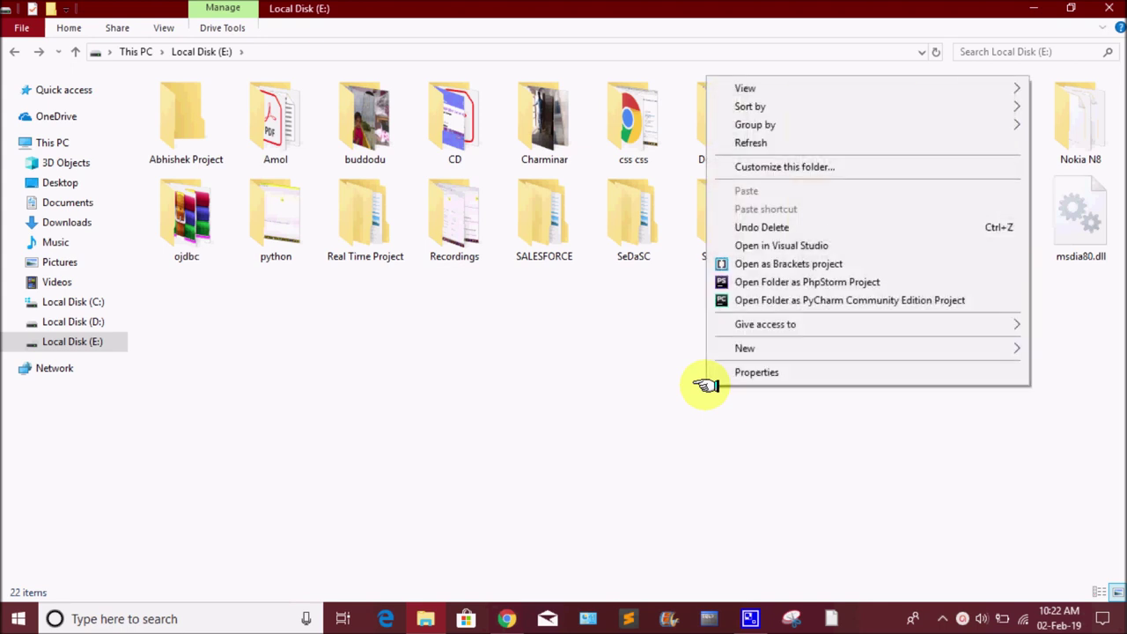
pyautogui.click(790, 142)
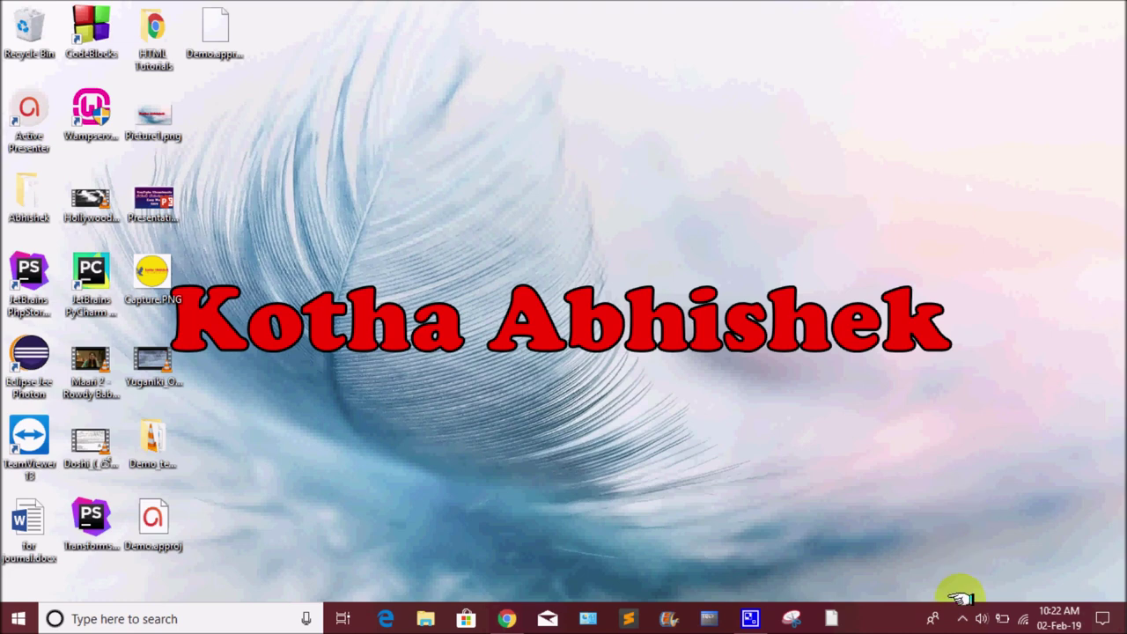
# Bring up the ActivePresenter recording controls for the running capture
pyautogui.click(962, 619)
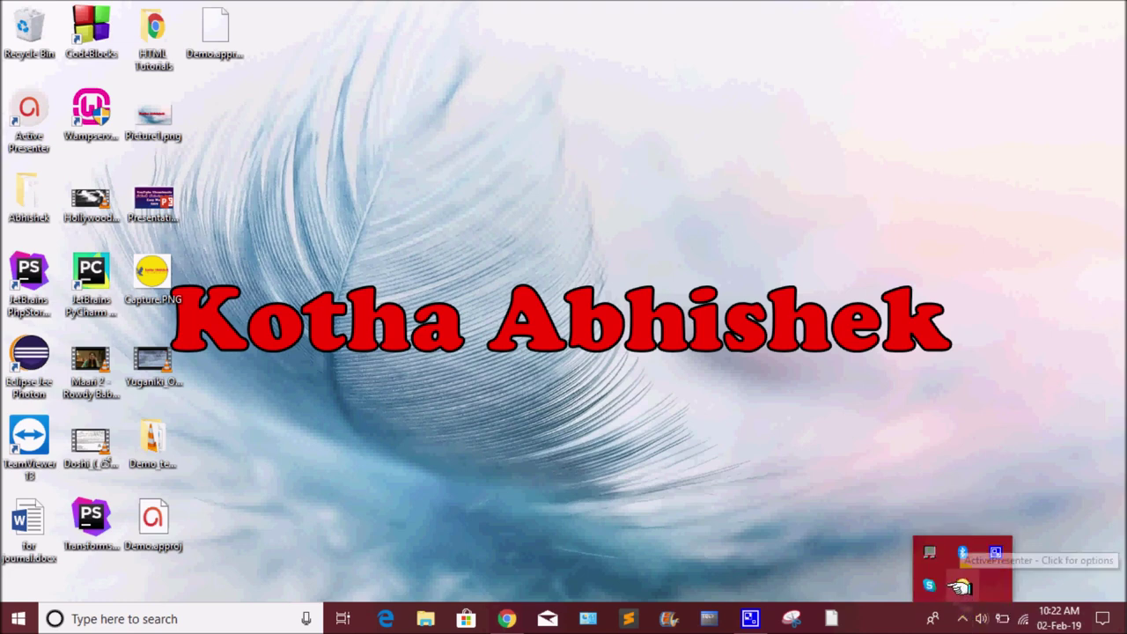
pyautogui.click(959, 586)
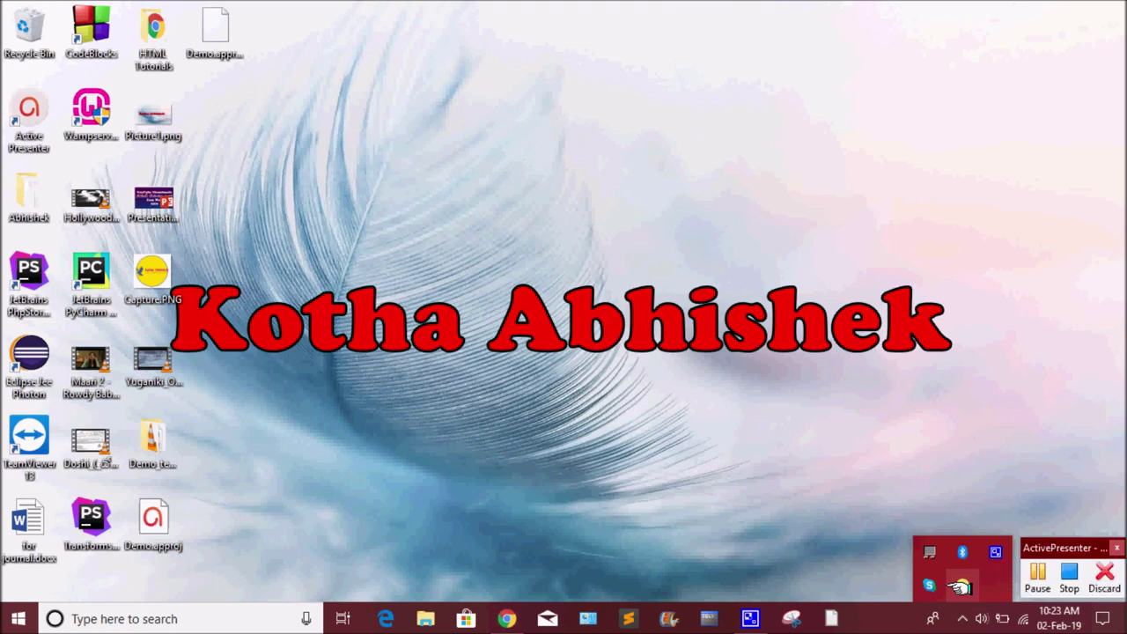
pyautogui.click(1074, 579)
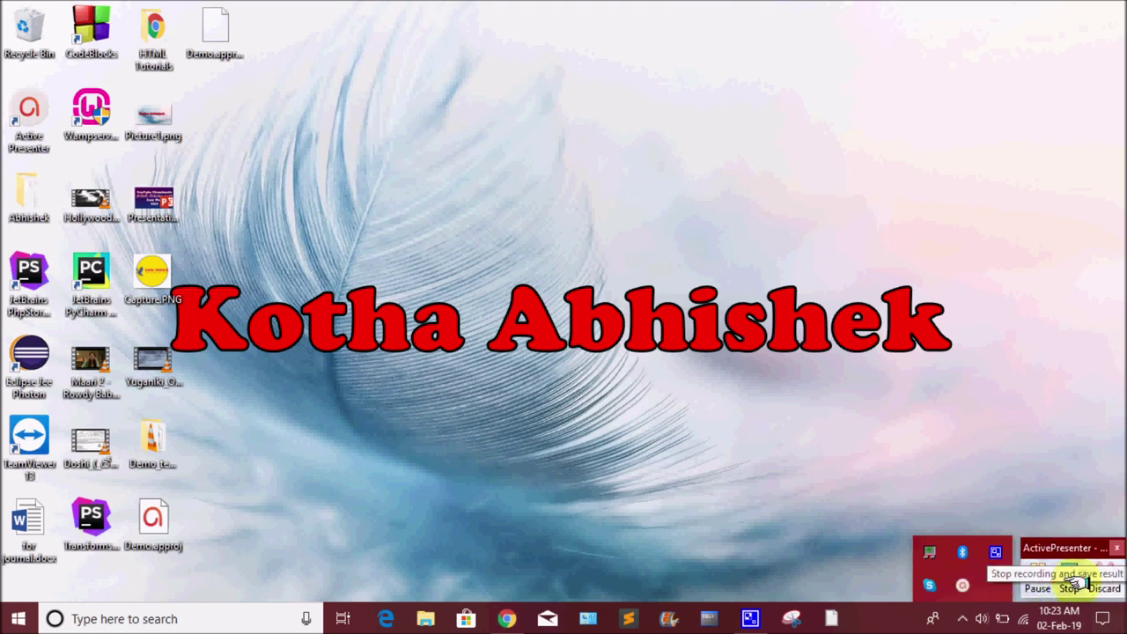
pyautogui.click(1096, 416)
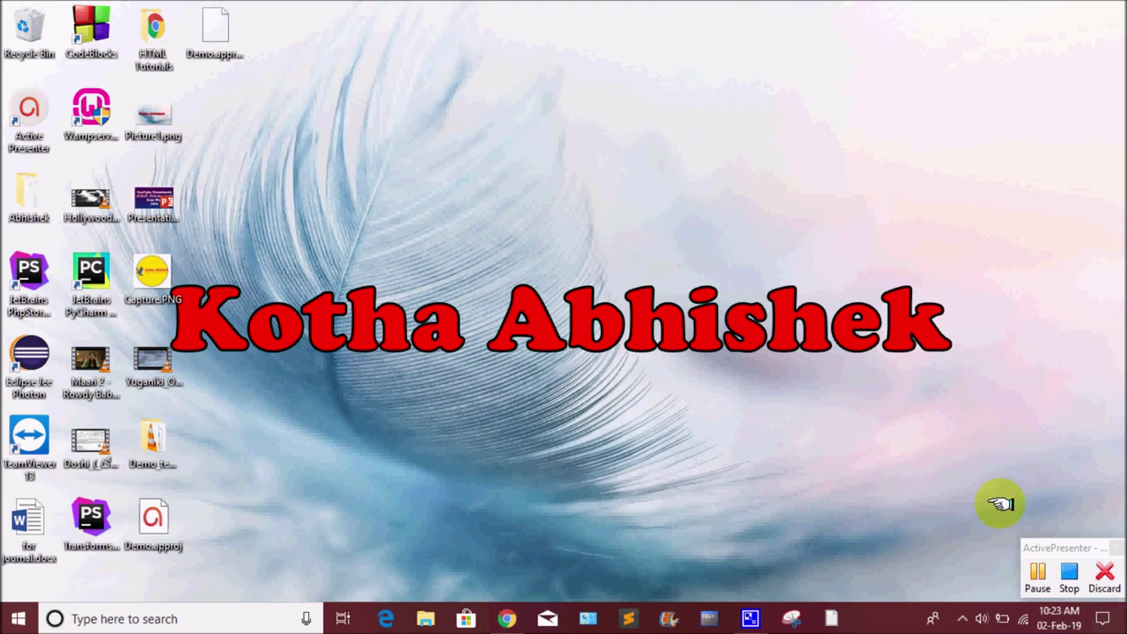
# Stop the running screen recording and load the captured video into the ActivePresenter editor
pyautogui.click(963, 619)
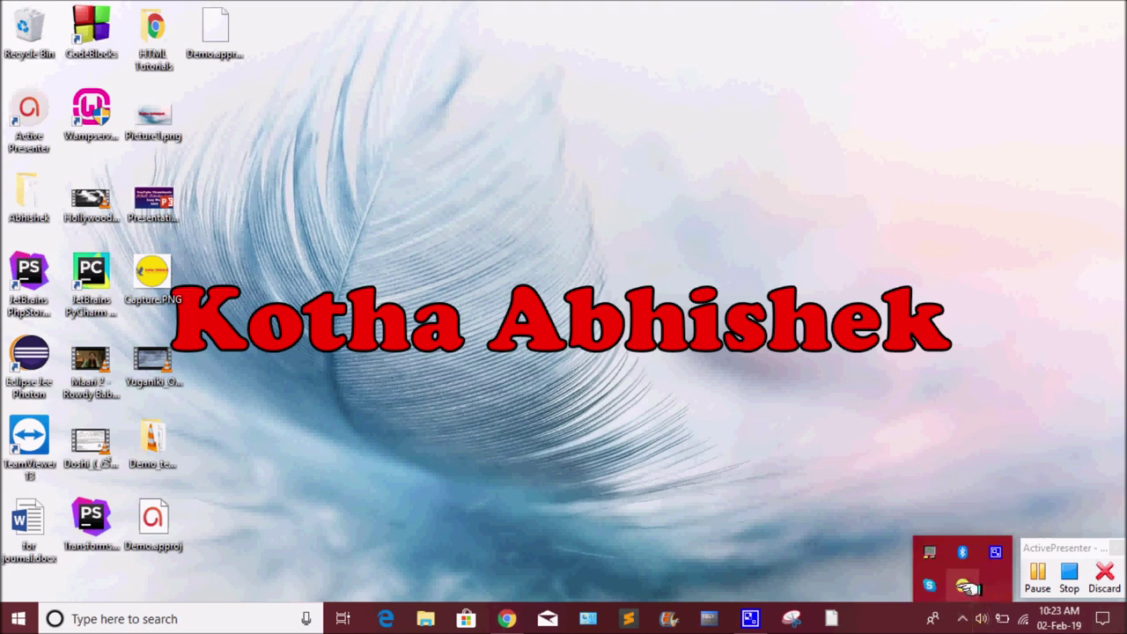
pyautogui.click(1006, 426)
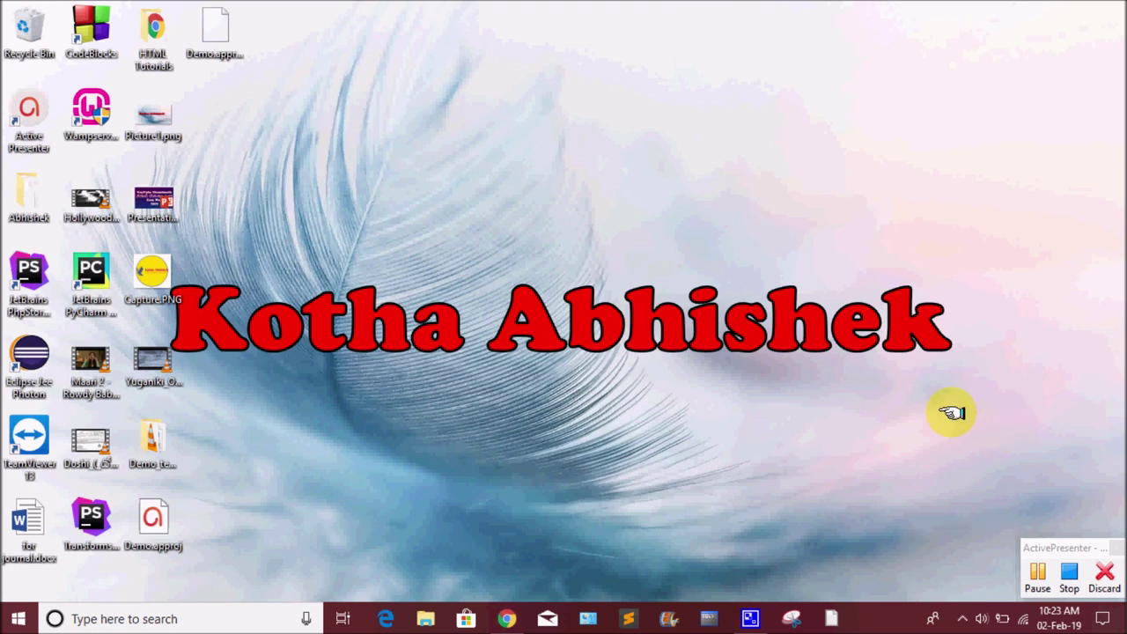
pyautogui.hotkey('ctrl', 'End')
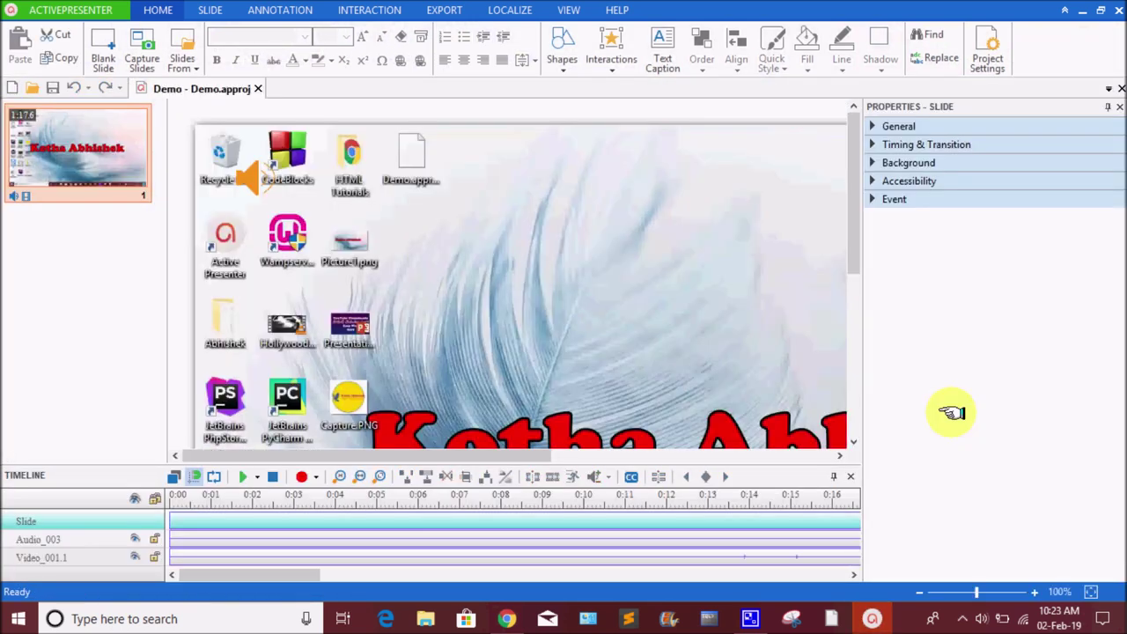
# Preview the recorded video from the start, pause it at about 0:18.5, and examine the whole captured frame
pyautogui.click(732, 298)
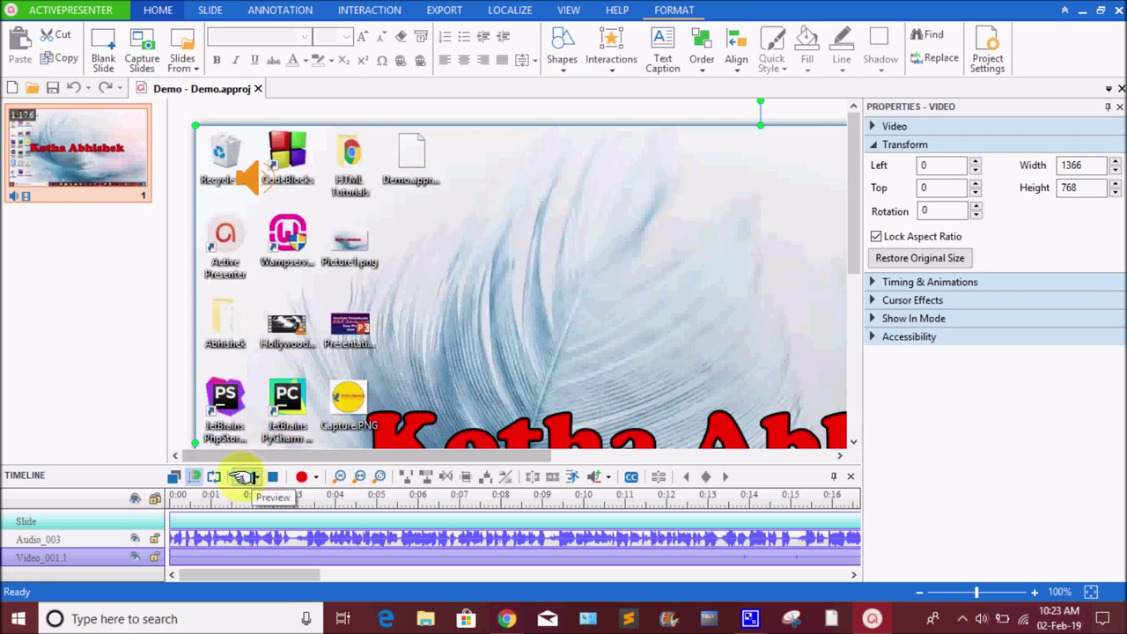
pyautogui.click(239, 476)
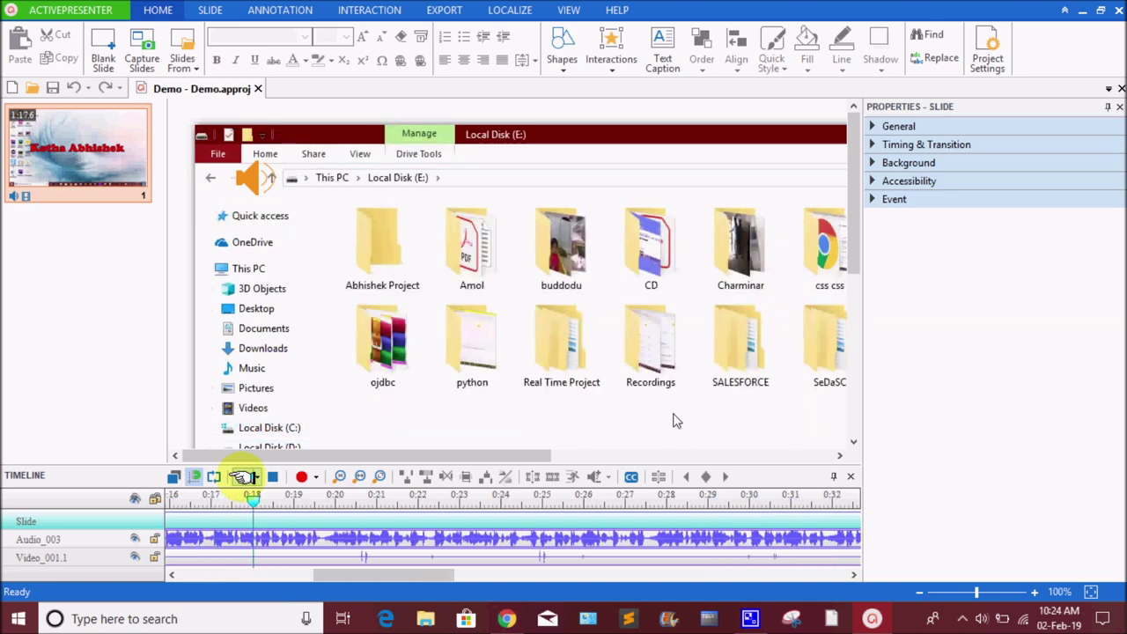
pyautogui.click(242, 477)
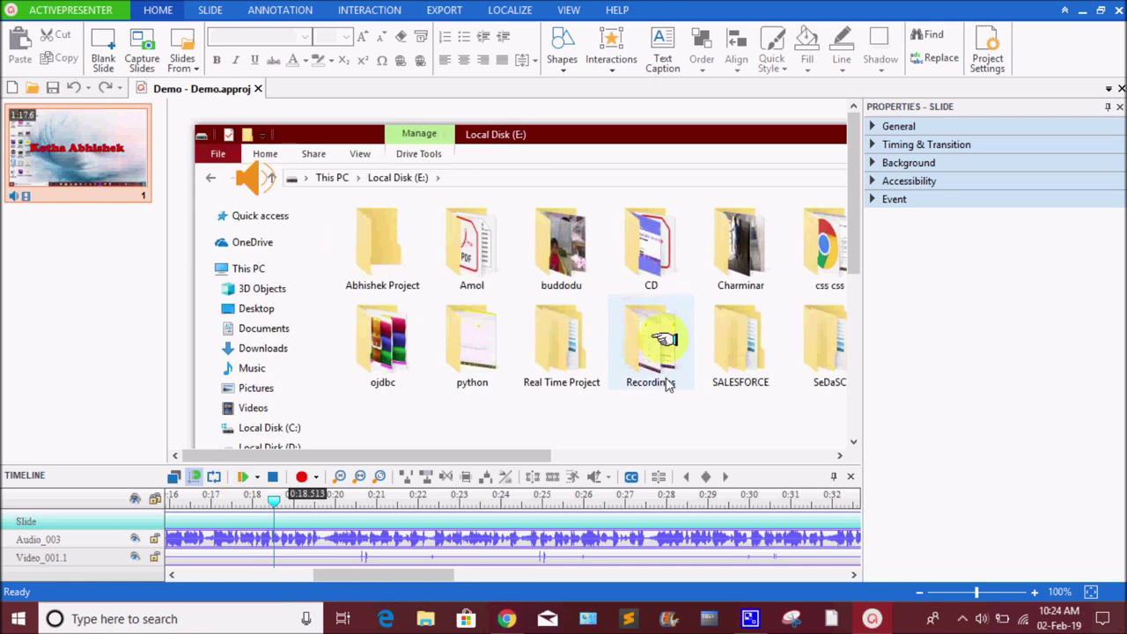
pyautogui.moveTo(849, 222); pyautogui.dragTo(858, 396)
pyautogui.moveTo(404, 457); pyautogui.dragTo(380, 428)
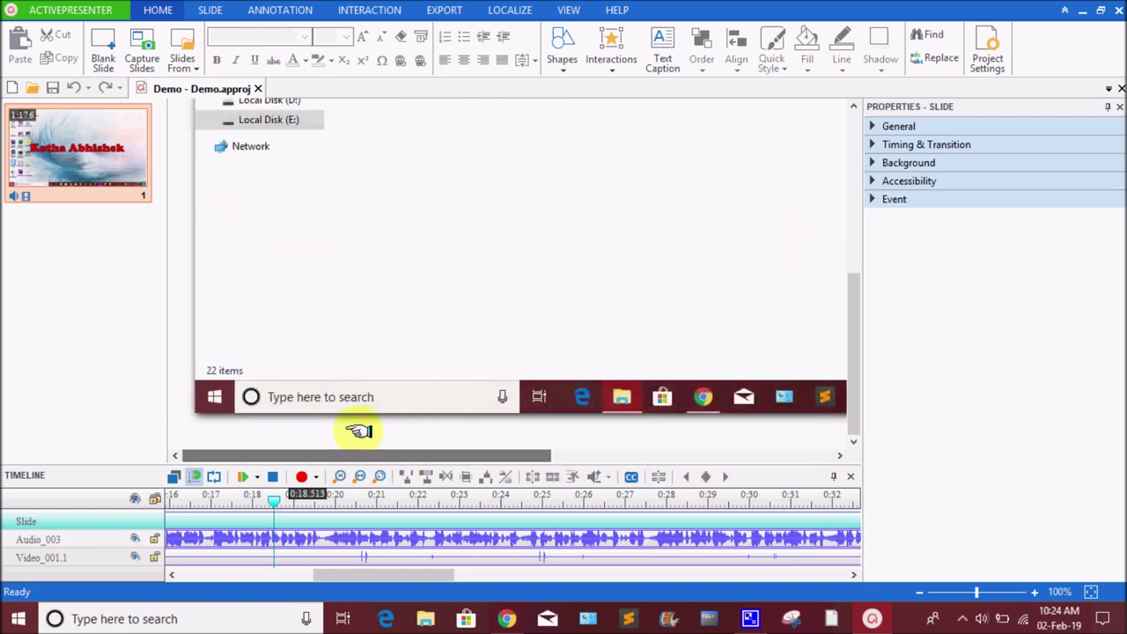
pyautogui.moveTo(852, 313); pyautogui.dragTo(837, 106)
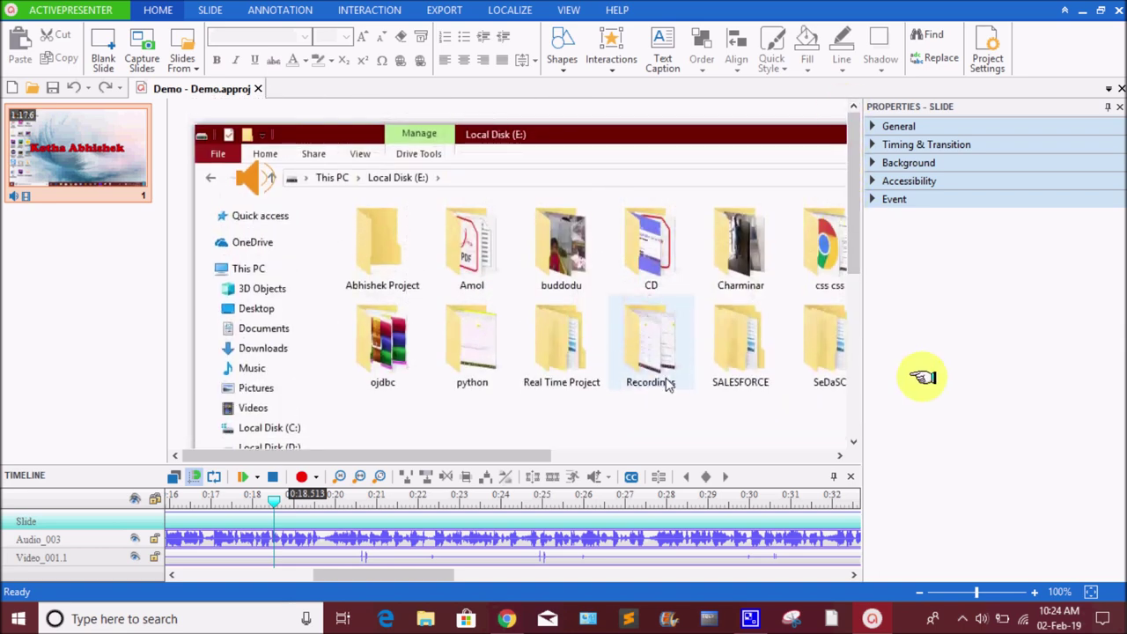
# Insert the Capture.PNG image from the desktop into the slide at 0:09.720 on the timeline
pyautogui.moveTo(274, 498); pyautogui.dragTo(131, 500)
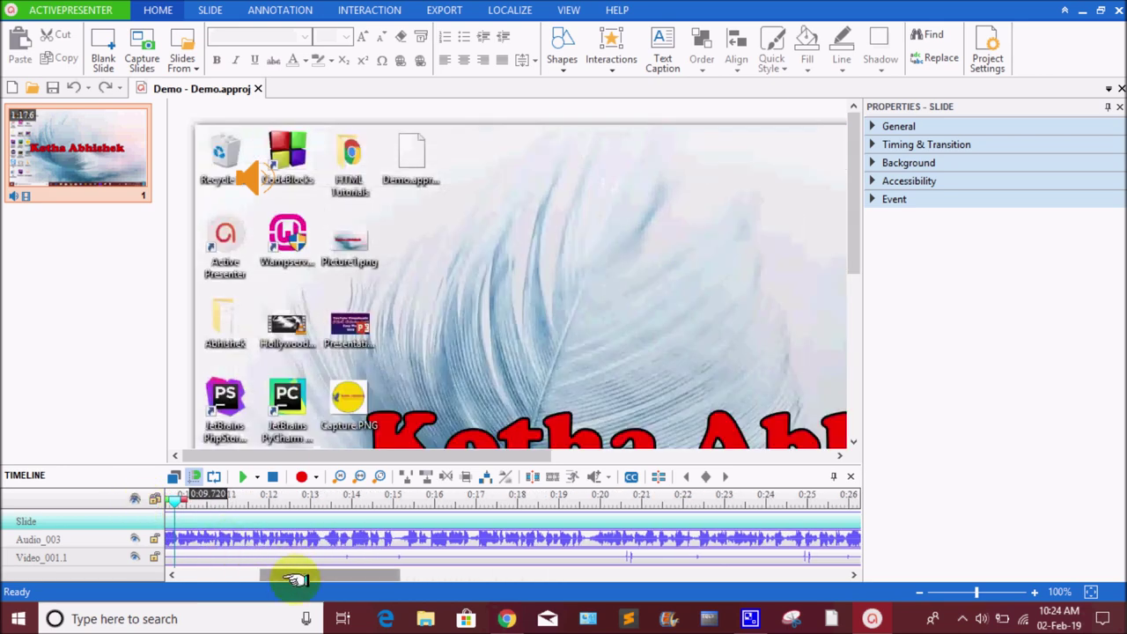
pyautogui.moveTo(295, 576); pyautogui.dragTo(204, 574)
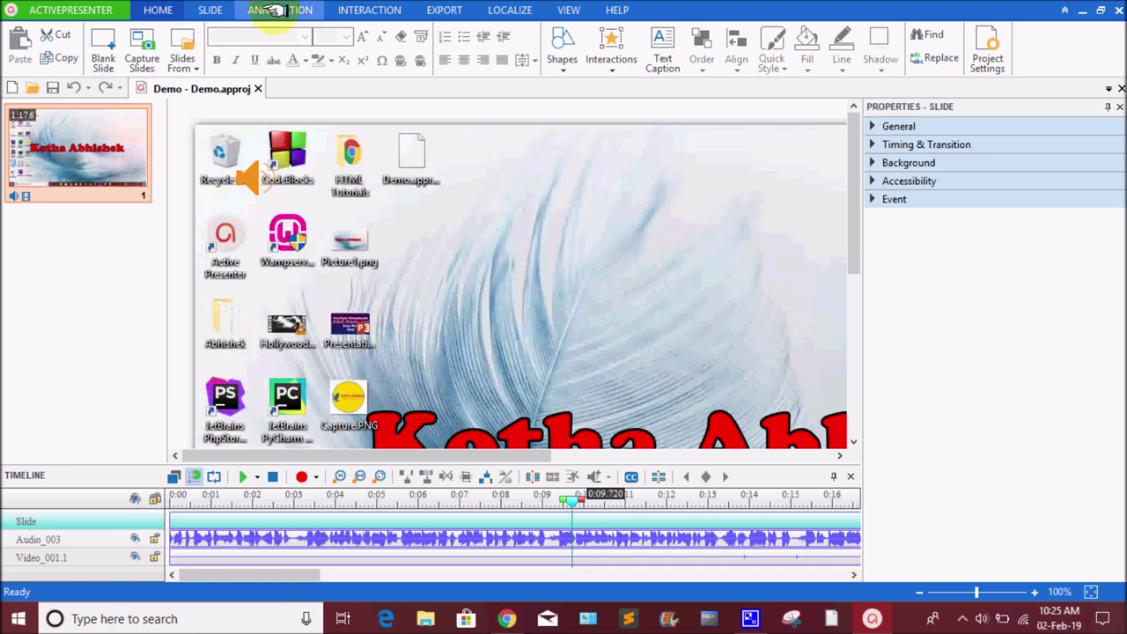
pyautogui.click(372, 11)
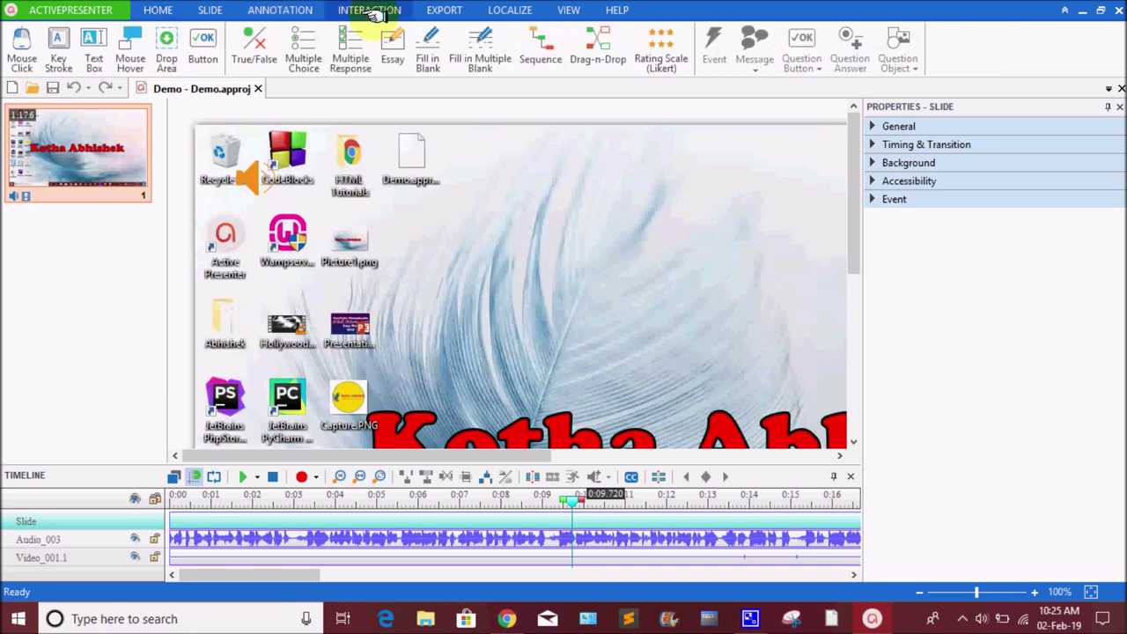
pyautogui.click(275, 10)
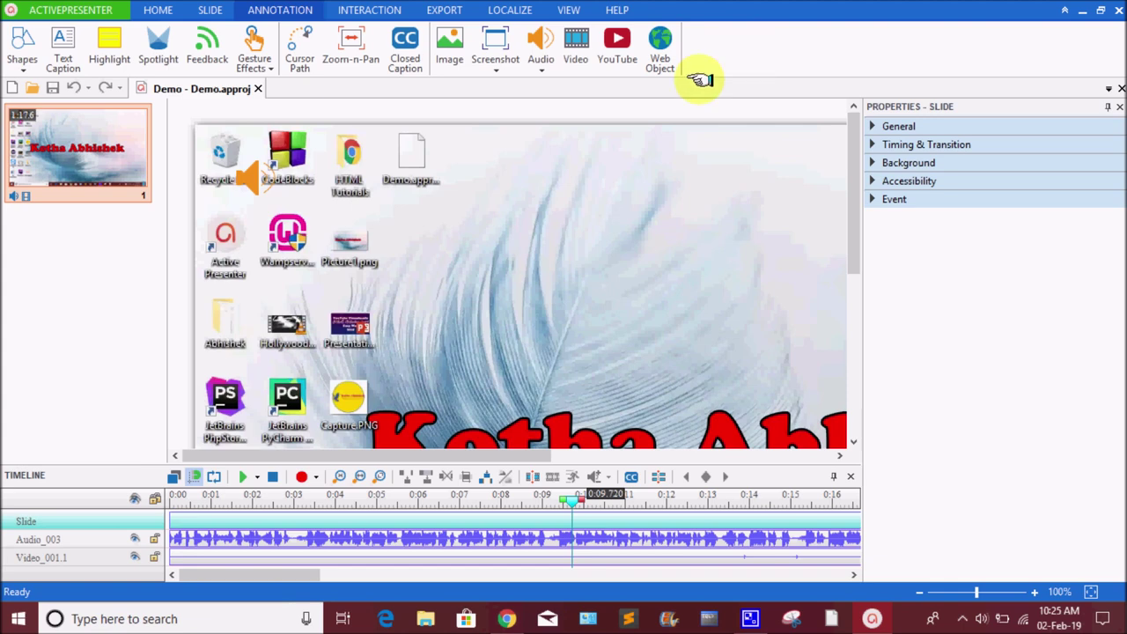
pyautogui.click(446, 57)
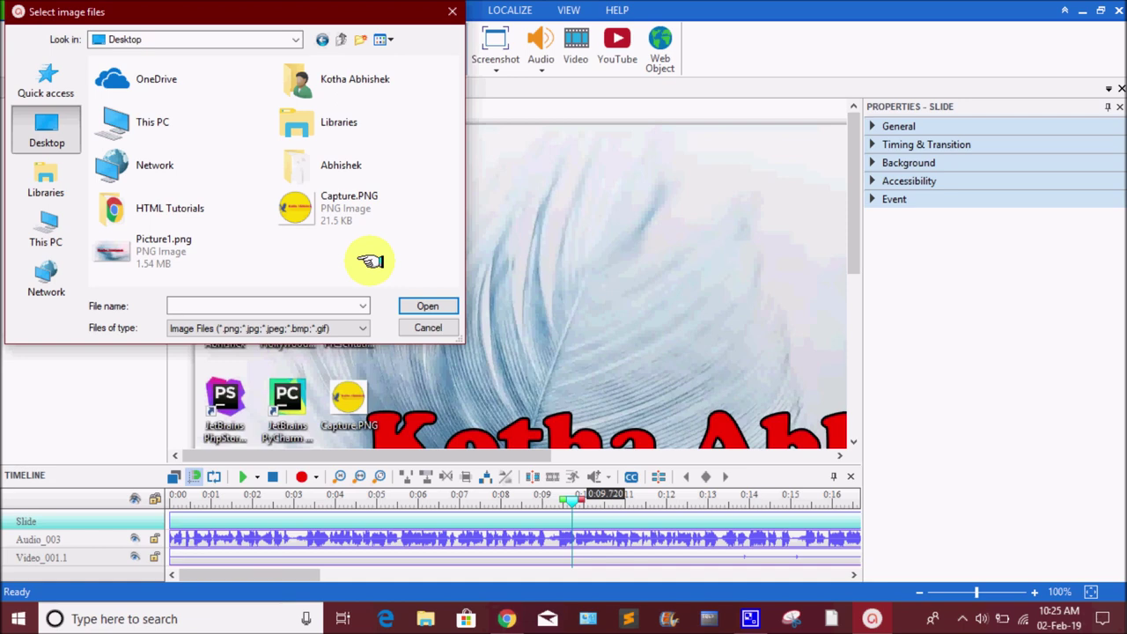
pyautogui.click(338, 204)
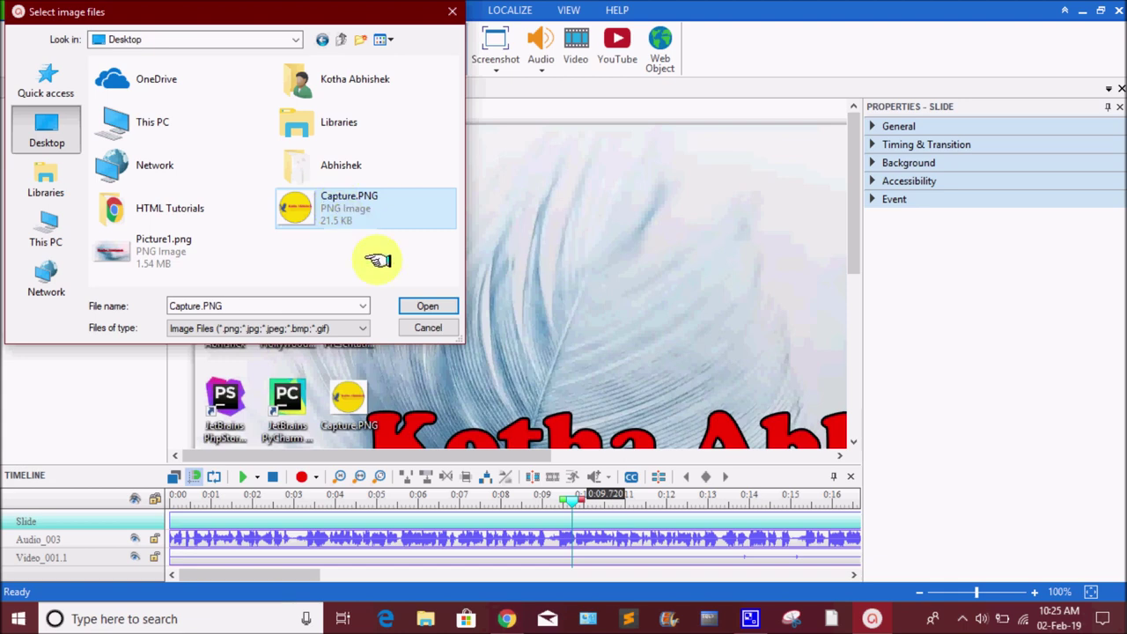
pyautogui.click(421, 304)
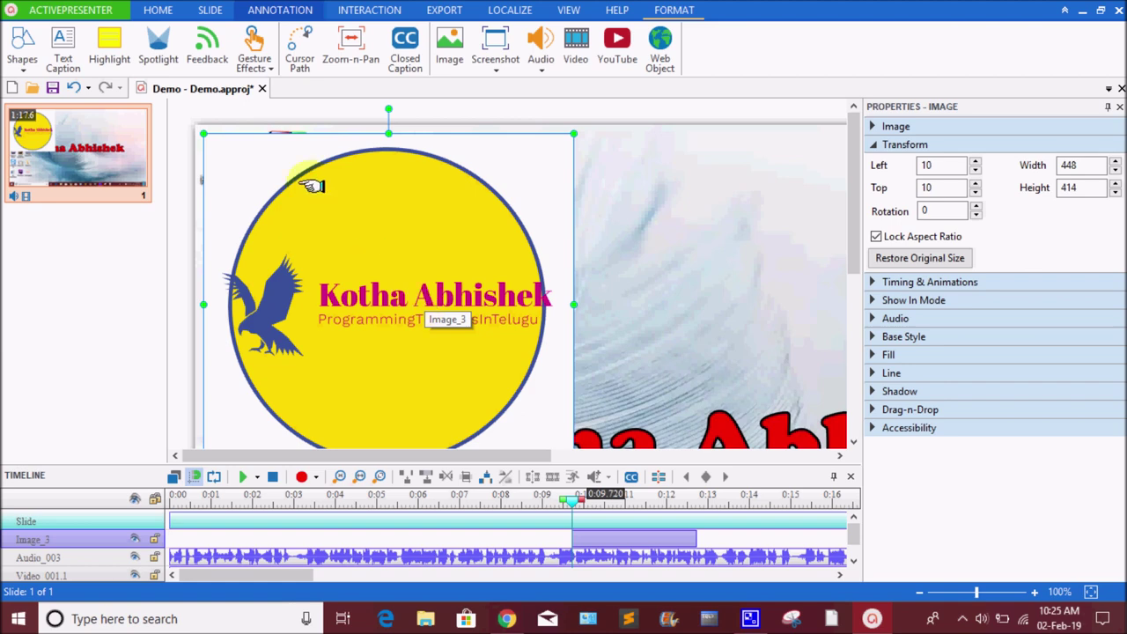
# Shrink the inserted logo image to about 202 x 187 and place it in the slide's upper-right corner at Left 1164, Top 0
pyautogui.moveTo(201, 131); pyautogui.dragTo(408, 322)
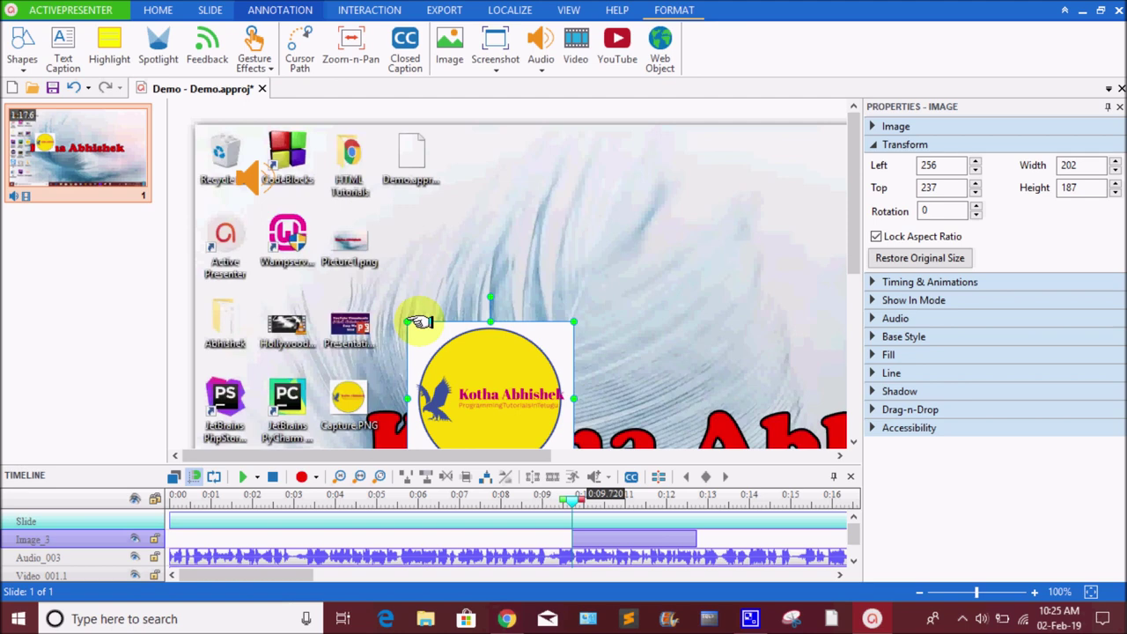
pyautogui.moveTo(470, 395); pyautogui.dragTo(528, 247)
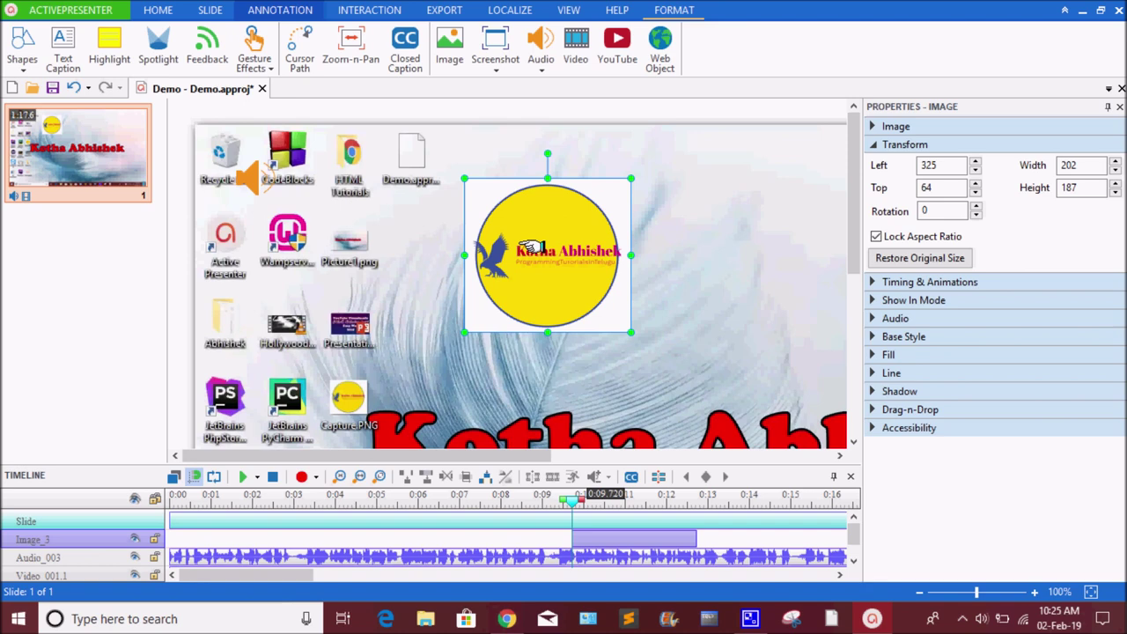
pyautogui.moveTo(528, 247); pyautogui.dragTo(734, 220)
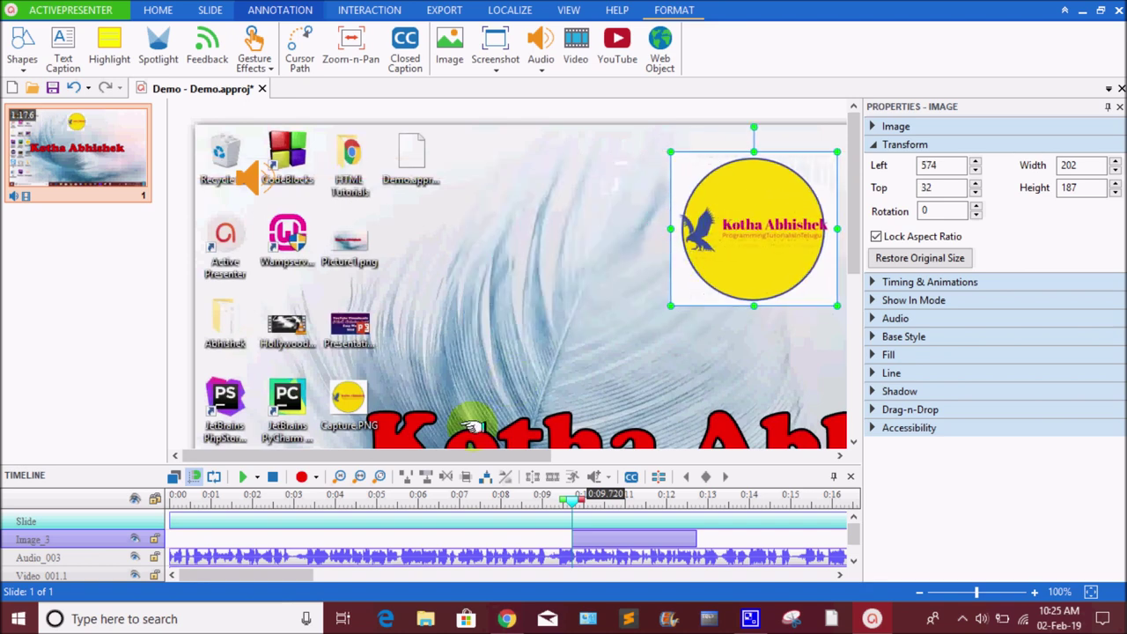
pyautogui.moveTo(449, 455); pyautogui.dragTo(792, 461)
pyautogui.moveTo(264, 236); pyautogui.dragTo(718, 201)
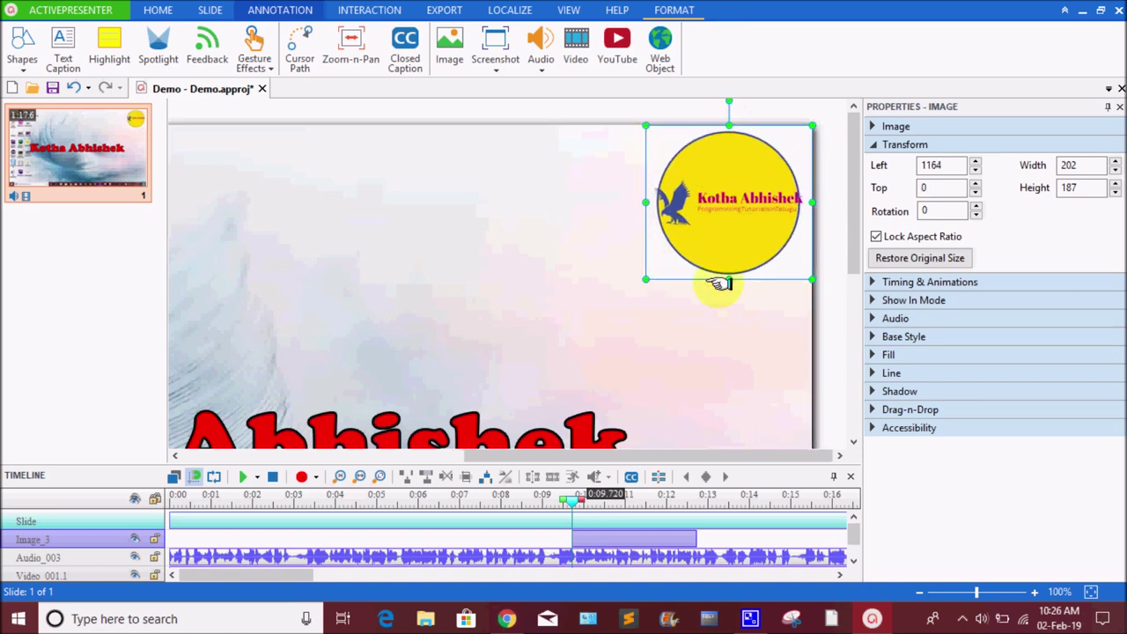
pyautogui.click(718, 327)
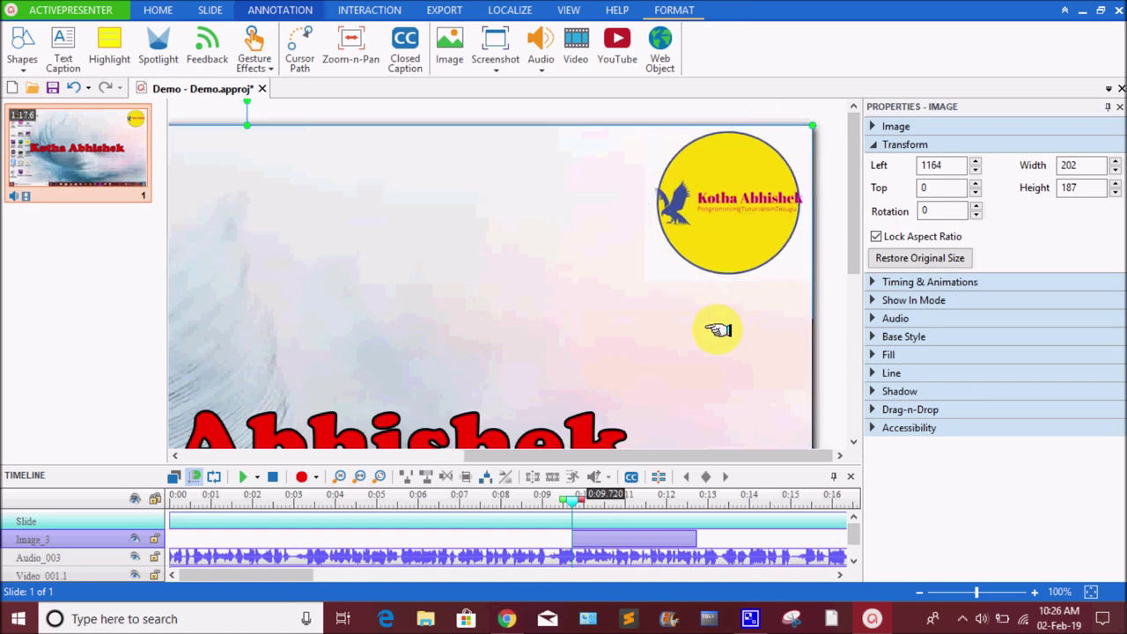
pyautogui.click(726, 234)
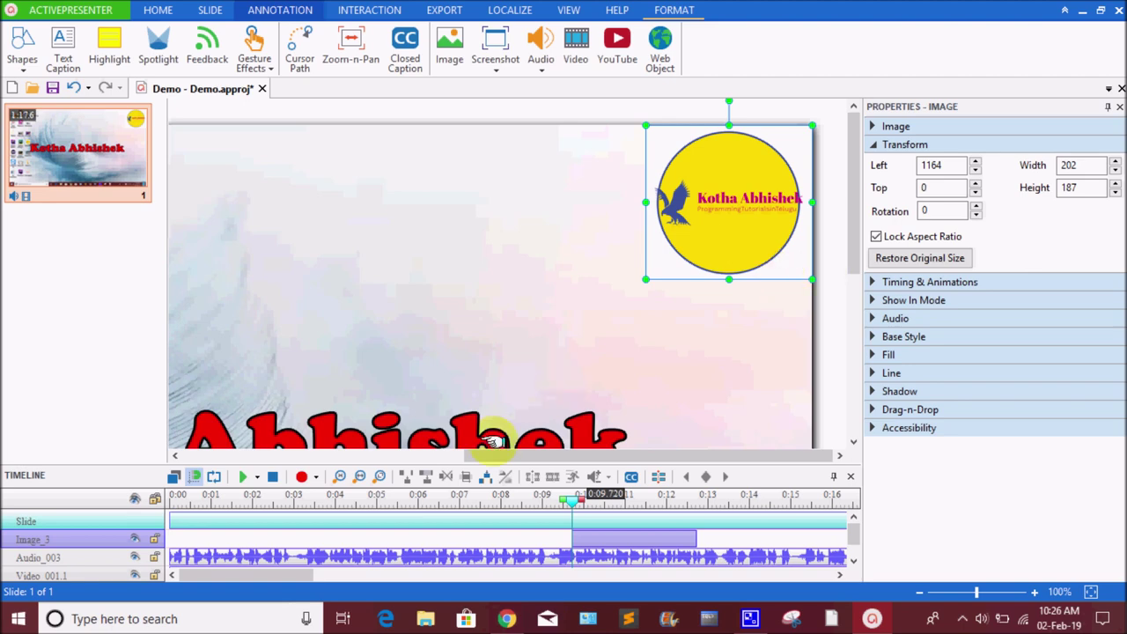
# Move the logo image's timeline clip so that it starts at 0 ms
pyautogui.moveTo(611, 536); pyautogui.dragTo(143, 548)
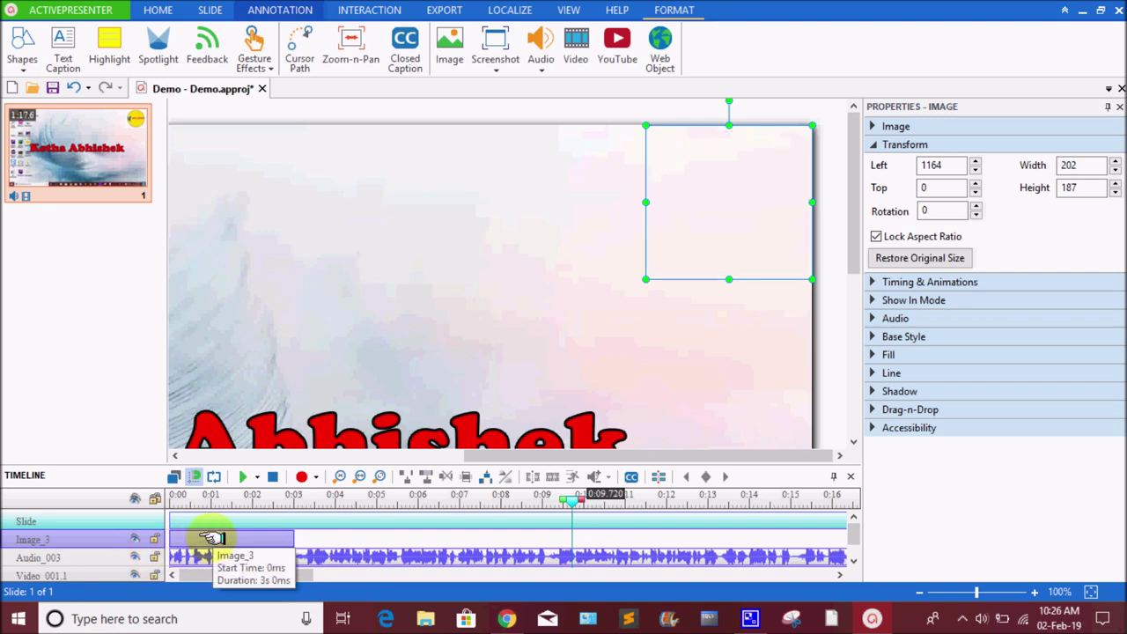
pyautogui.click(70, 517)
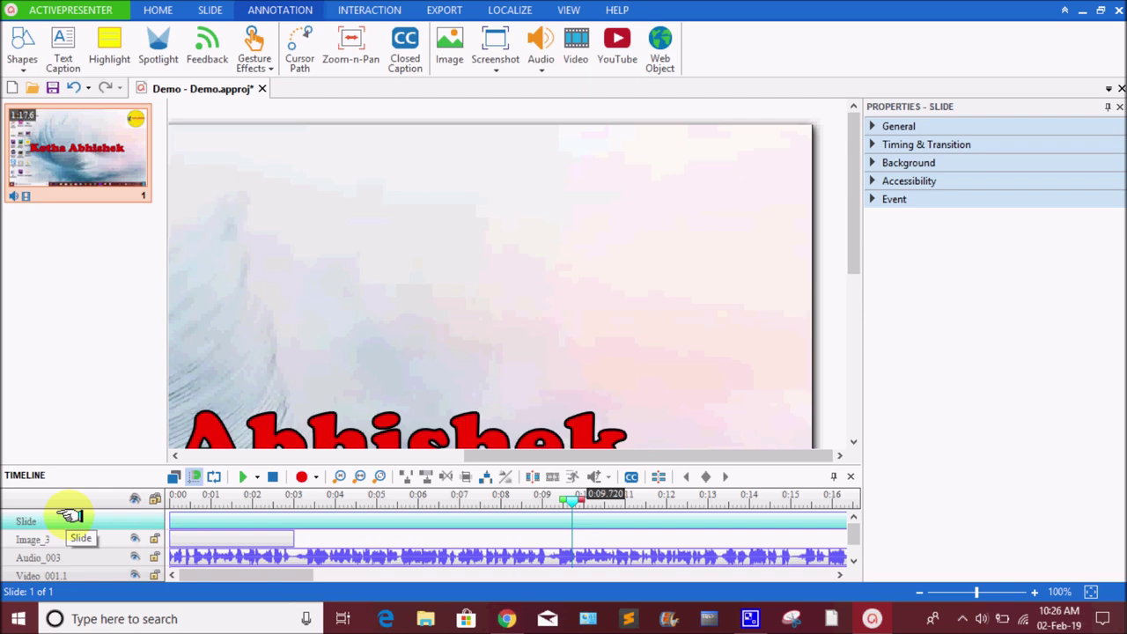
pyautogui.click(70, 541)
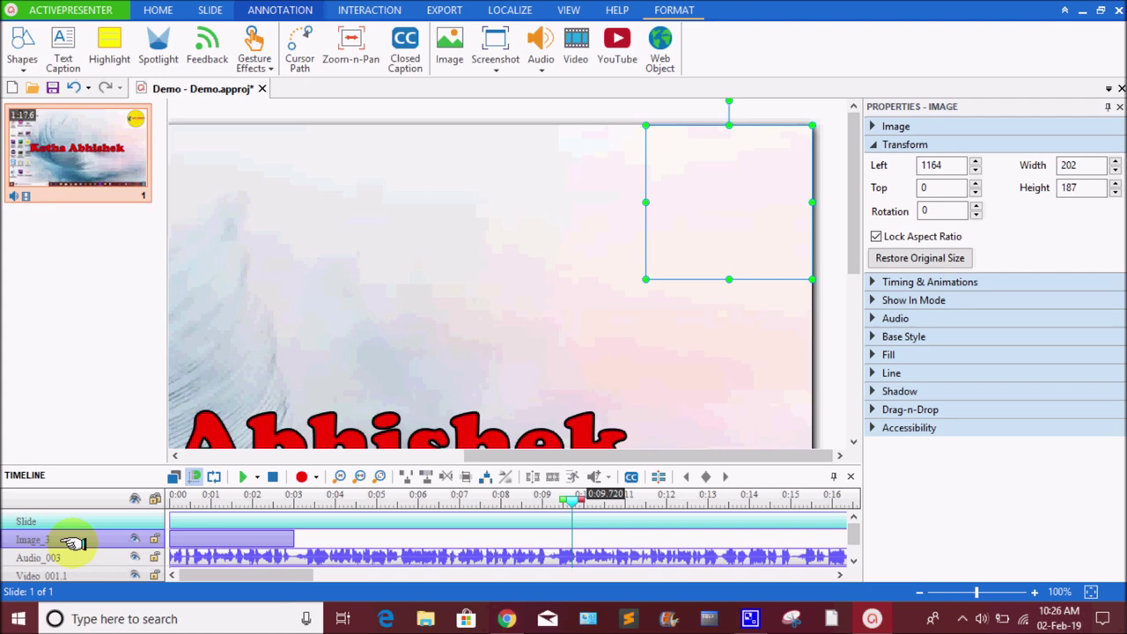
pyautogui.click(72, 554)
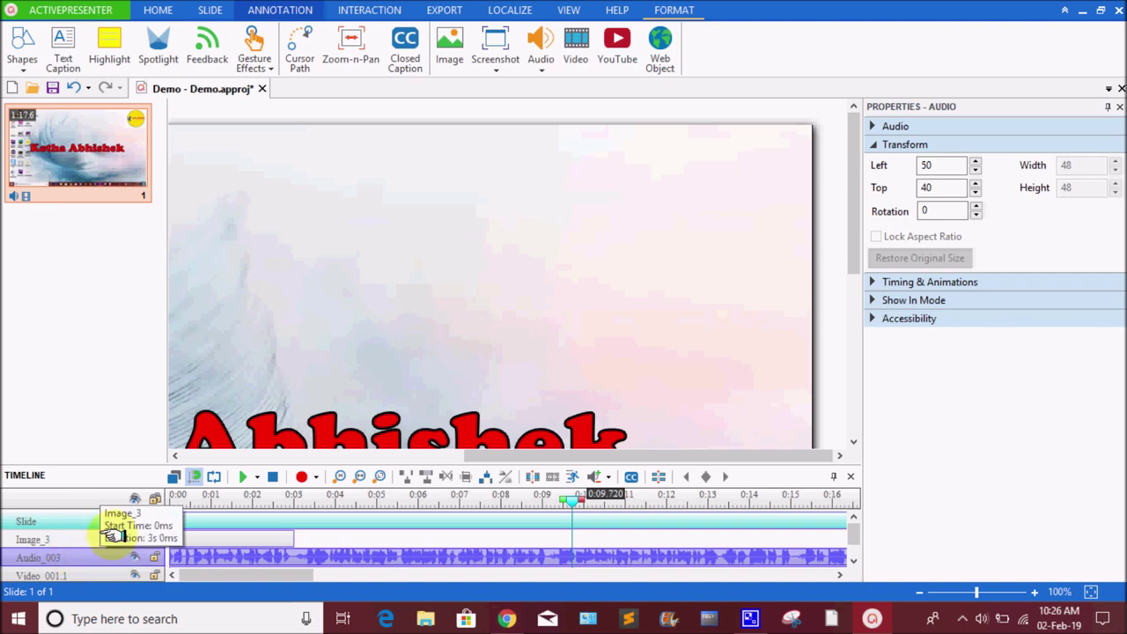
pyautogui.click(79, 538)
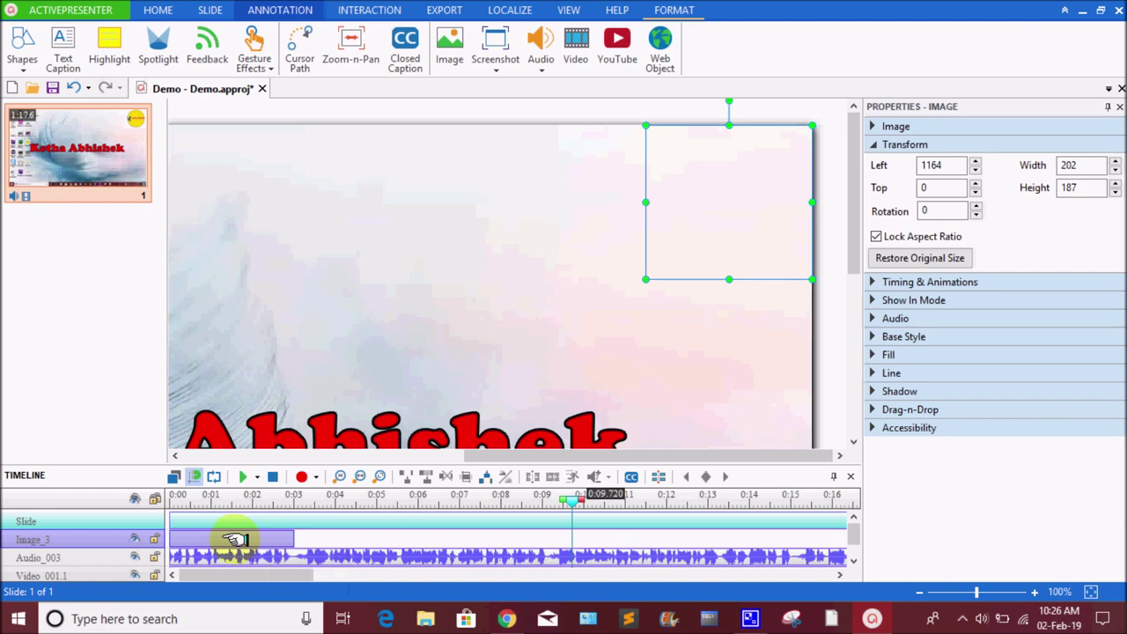
pyautogui.moveTo(236, 539); pyautogui.dragTo(205, 543)
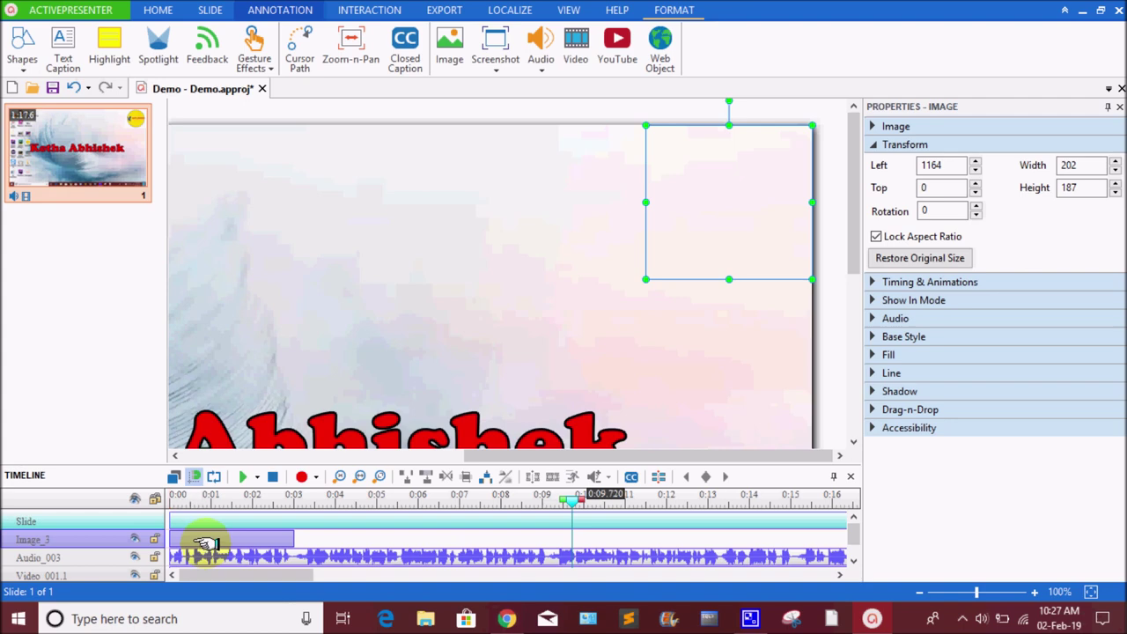
# Extend the end of the logo image's timeline clip past 0:56 so it stays on screen throughout the recording
pyautogui.moveTo(288, 542); pyautogui.dragTo(858, 536)
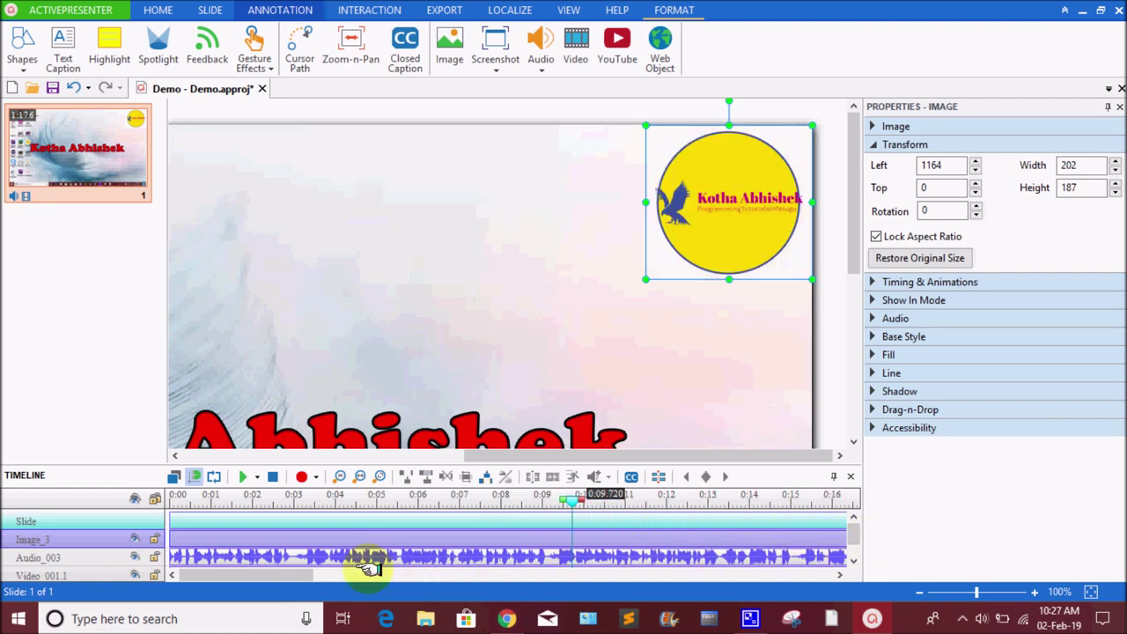
pyautogui.moveTo(286, 576); pyautogui.dragTo(410, 574)
pyautogui.moveTo(226, 537); pyautogui.dragTo(726, 537)
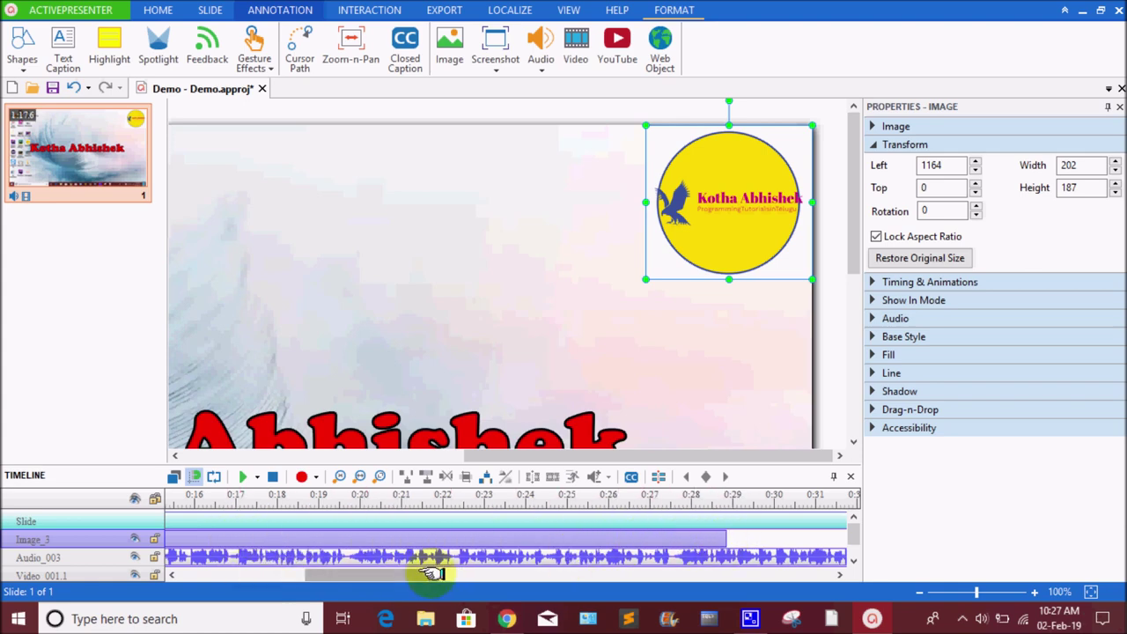
pyautogui.moveTo(402, 573); pyautogui.dragTo(511, 573)
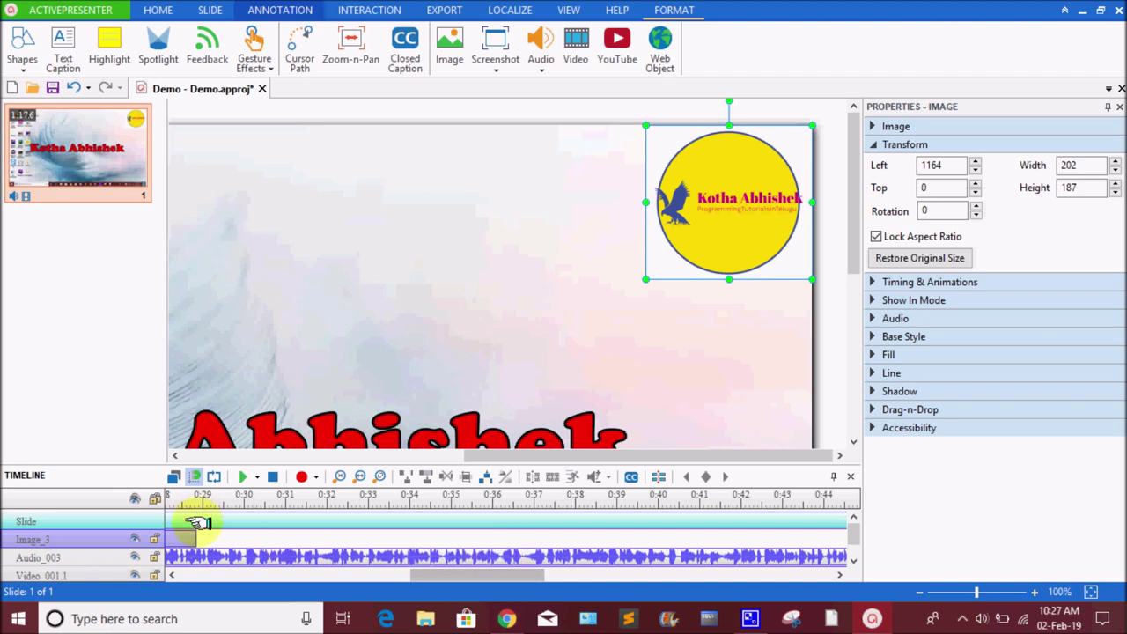
pyautogui.moveTo(193, 539); pyautogui.dragTo(764, 553)
pyautogui.moveTo(519, 574); pyautogui.dragTo(616, 574)
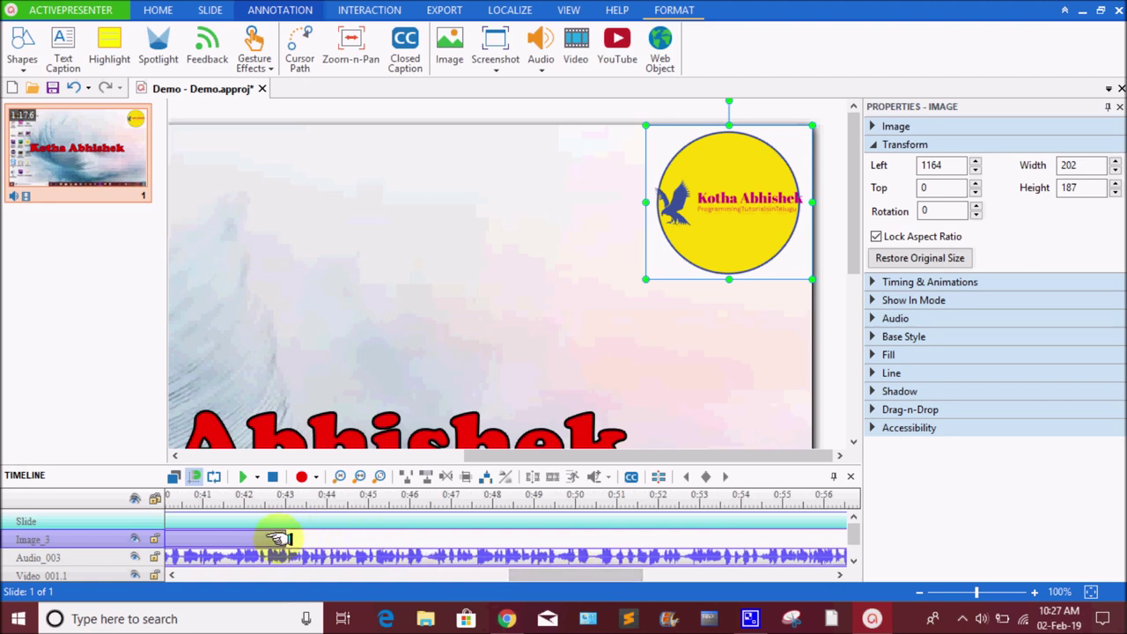
pyautogui.moveTo(284, 539); pyautogui.dragTo(852, 534)
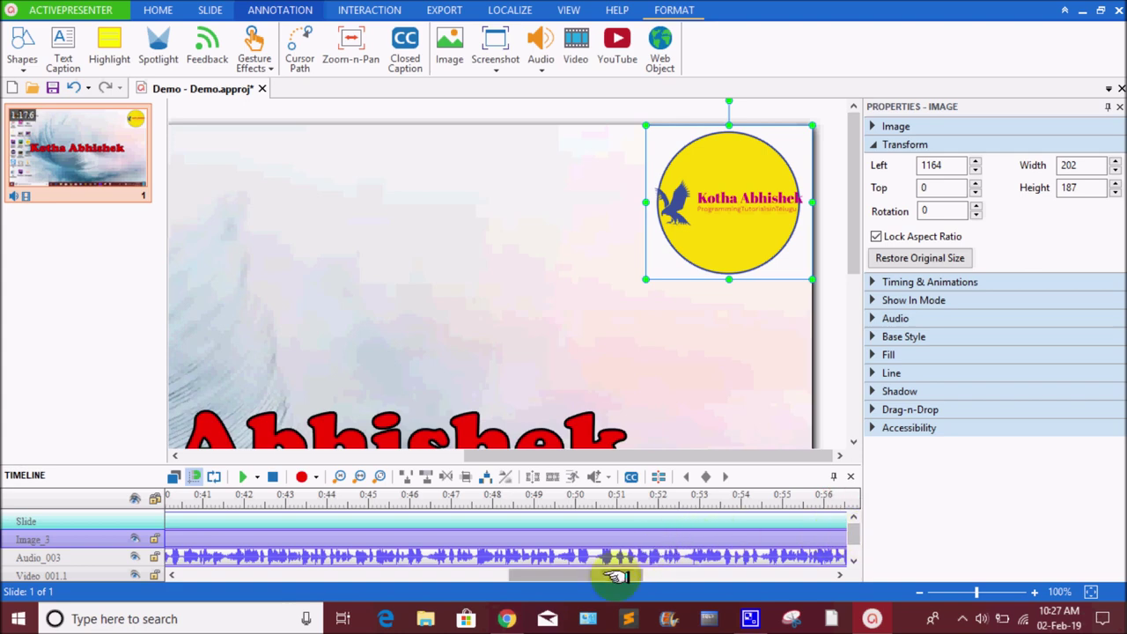
pyautogui.moveTo(614, 576); pyautogui.dragTo(252, 582)
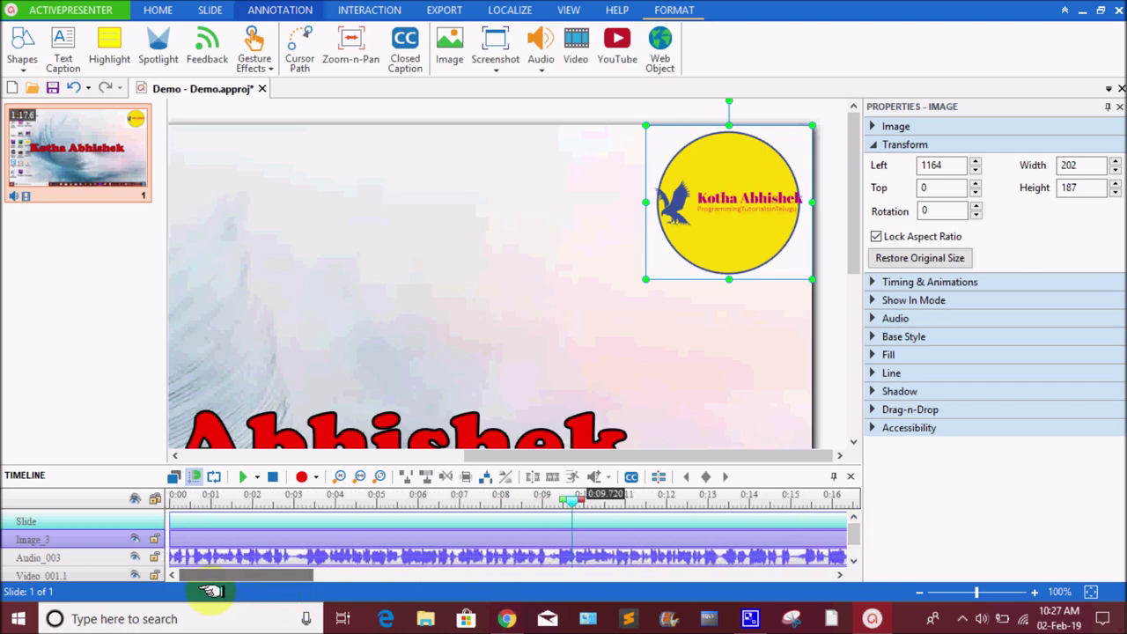
pyautogui.click(280, 310)
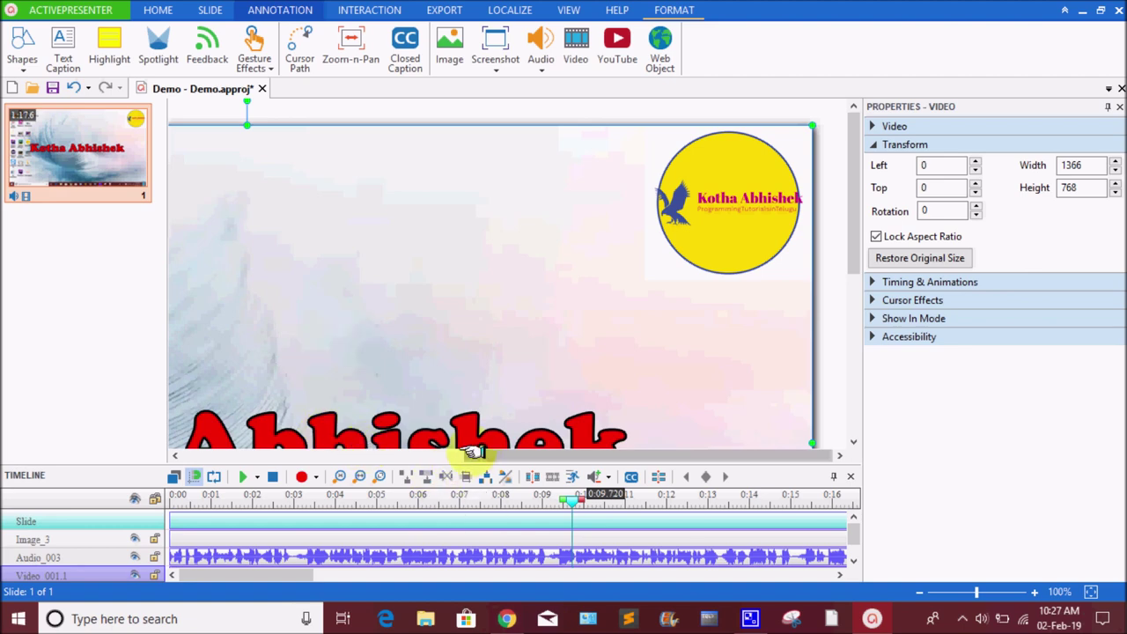
pyautogui.moveTo(488, 455); pyautogui.dragTo(148, 457)
pyautogui.click(113, 339)
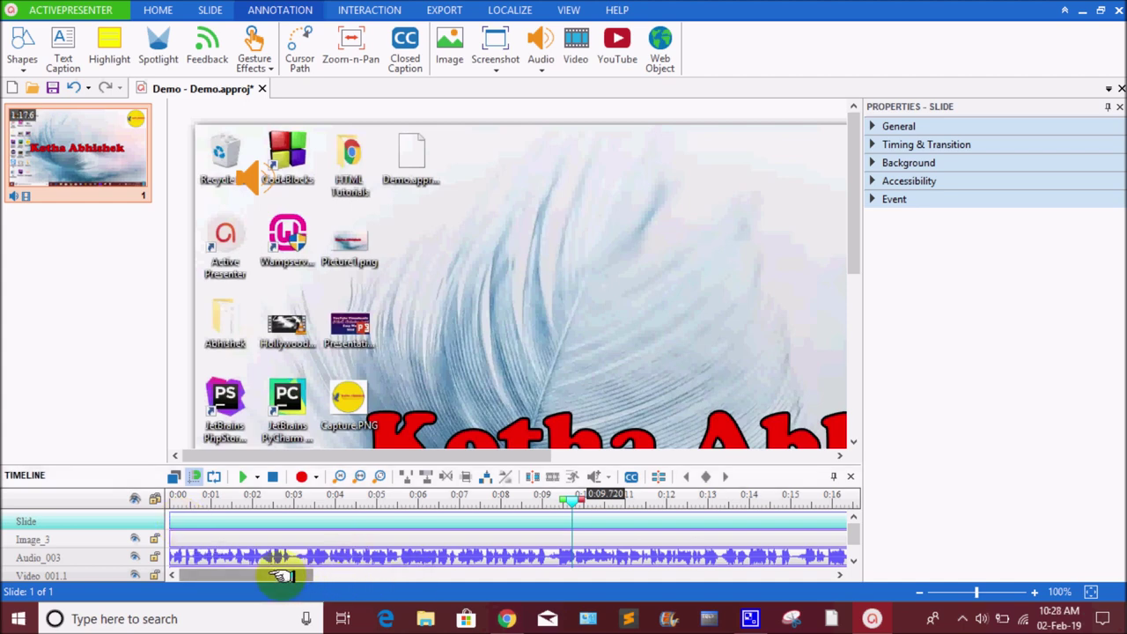
# Add a text caption at 0:00.000 on the timeline and place it at about Left 326, Top 94 on the slide
pyautogui.click(275, 501)
pyautogui.click(176, 500)
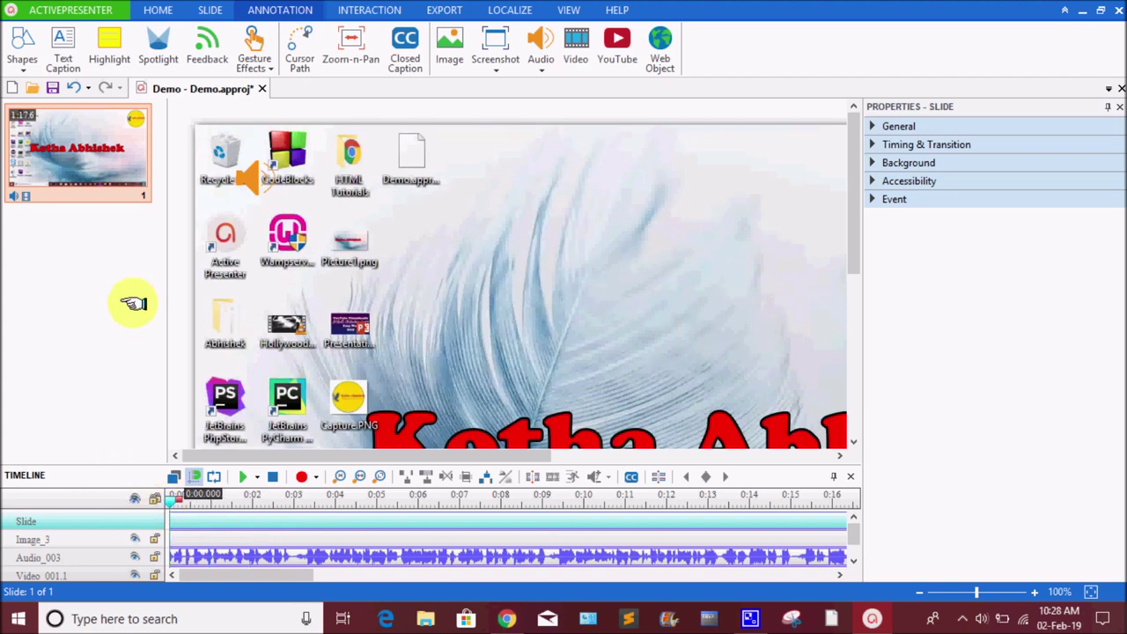
pyautogui.click(58, 58)
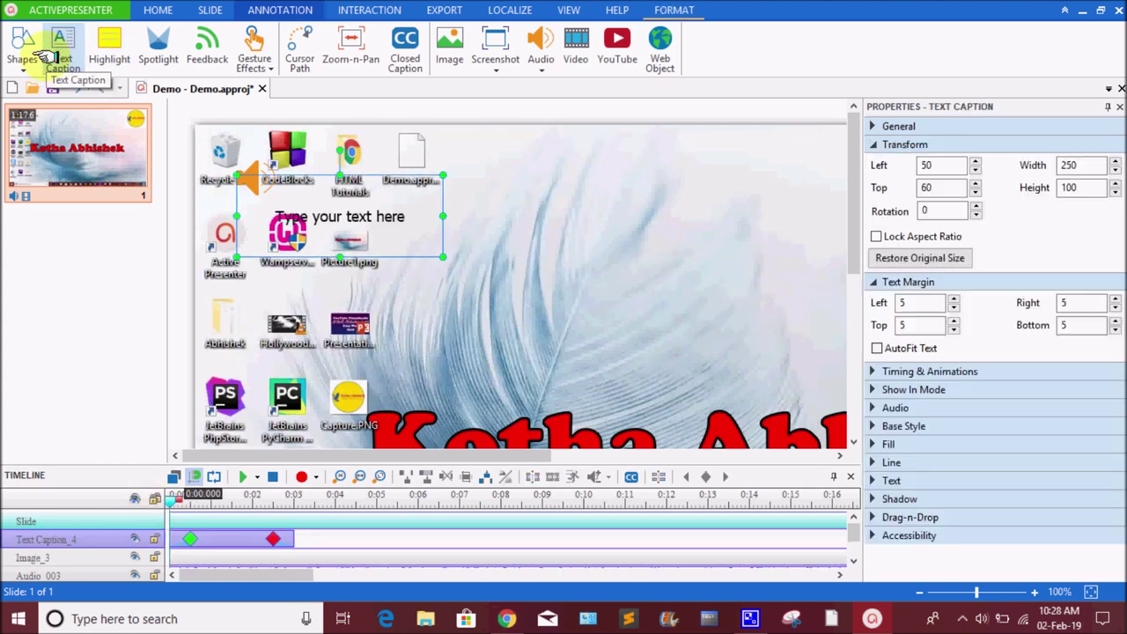
pyautogui.moveTo(371, 228); pyautogui.dragTo(600, 255)
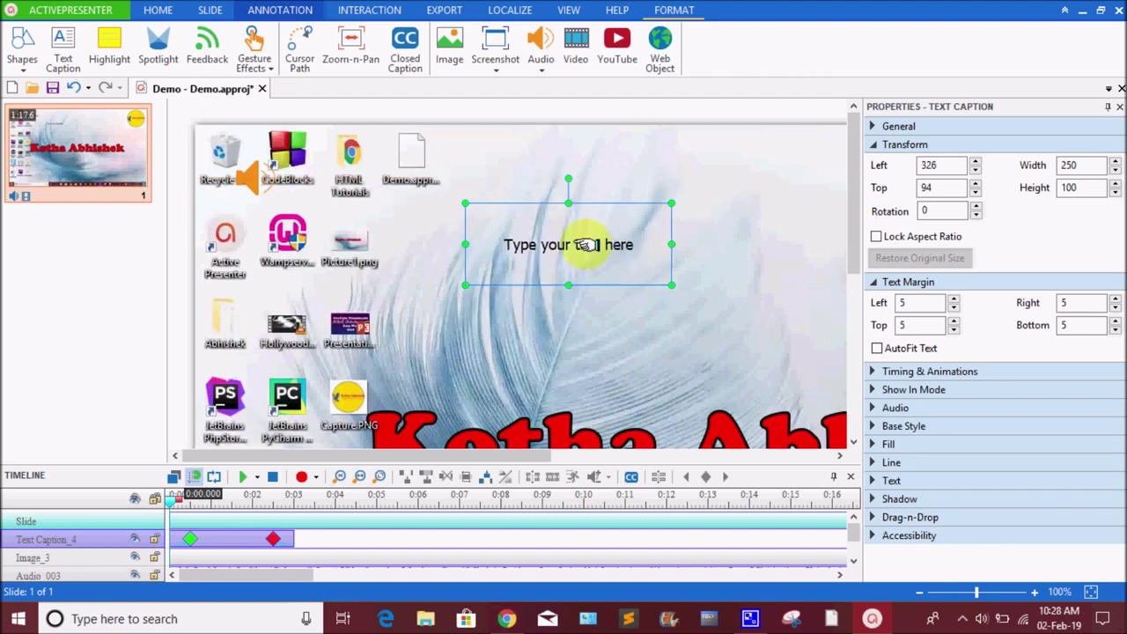
# Replace the caption's placeholder text with the presenter's full name
pyautogui.doubleClick(585, 245)
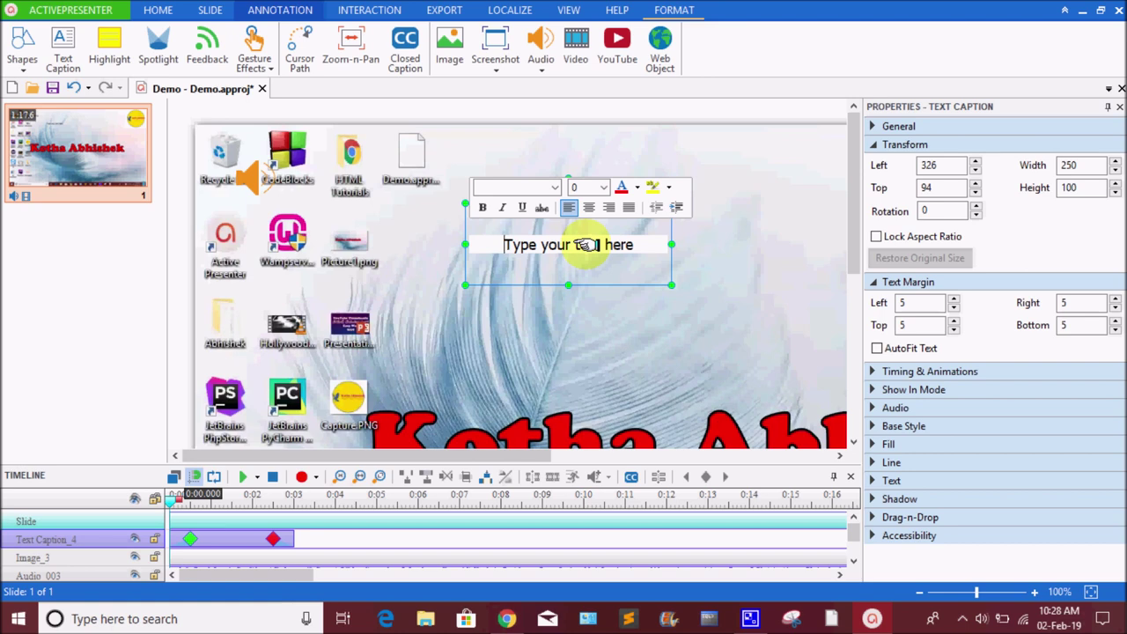
pyautogui.hotkey('ctrl', 'a')
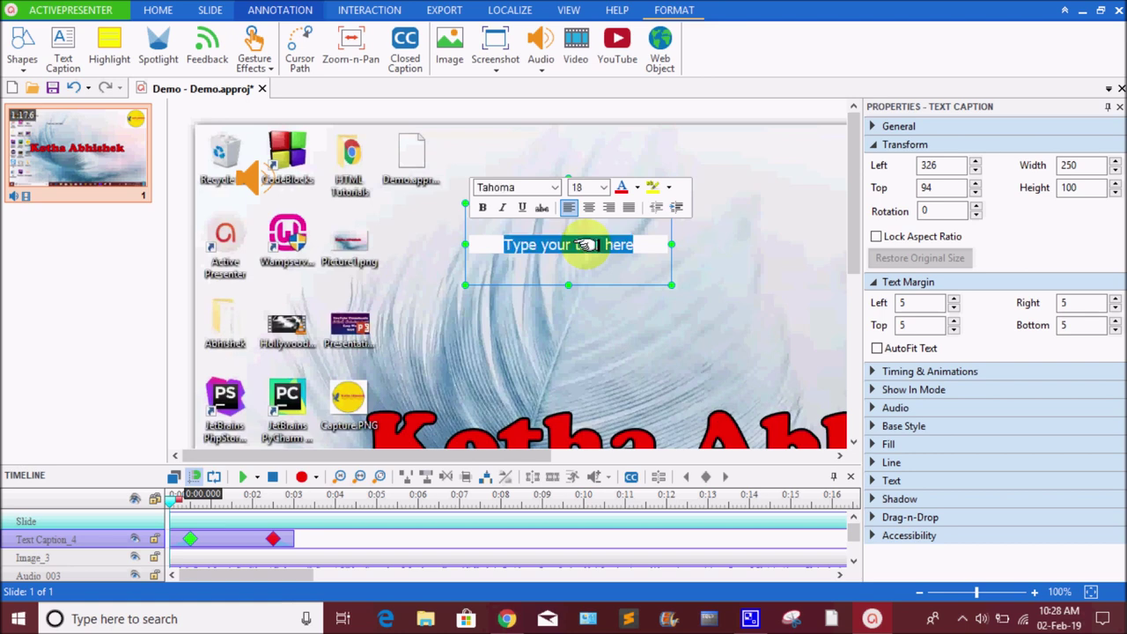
pyautogui.write('Koth')
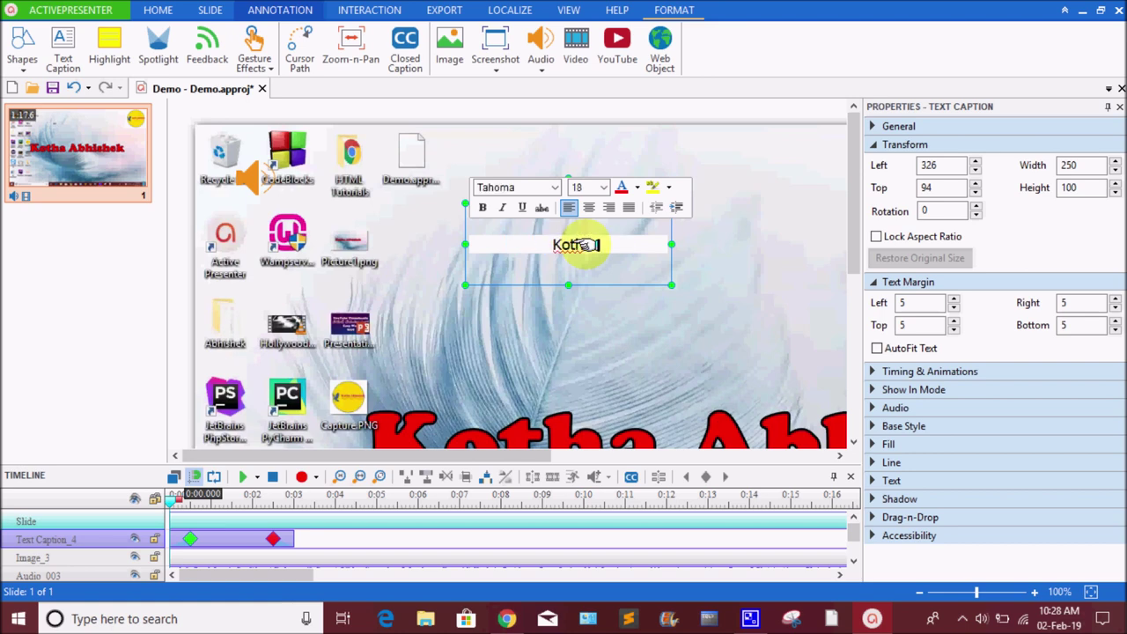
pyautogui.write('a Abhishek')
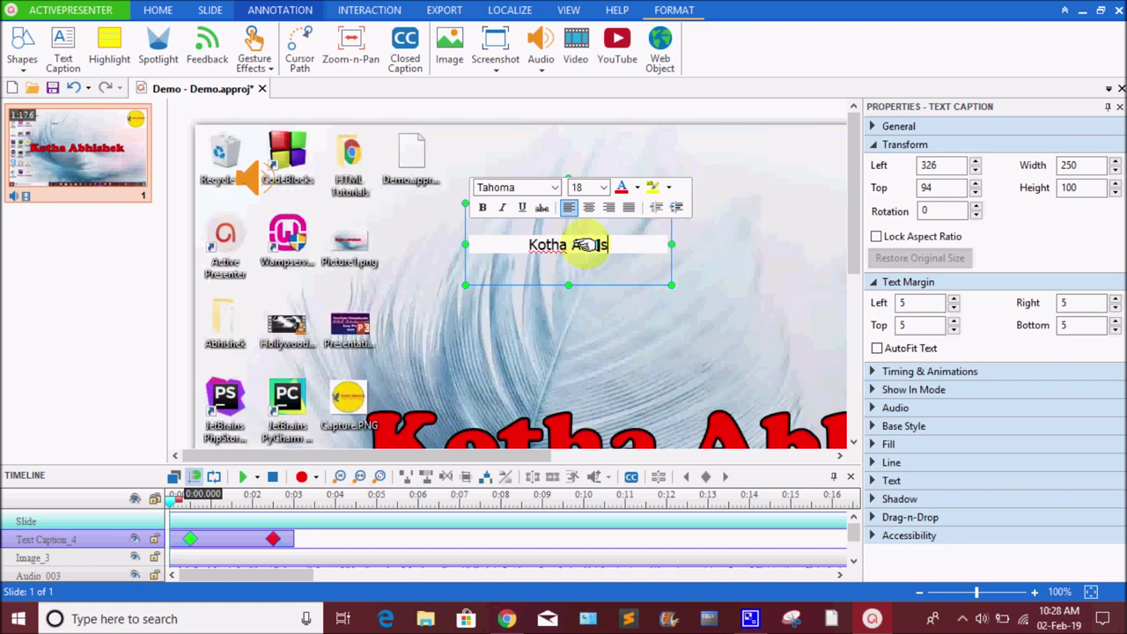
pyautogui.click(699, 308)
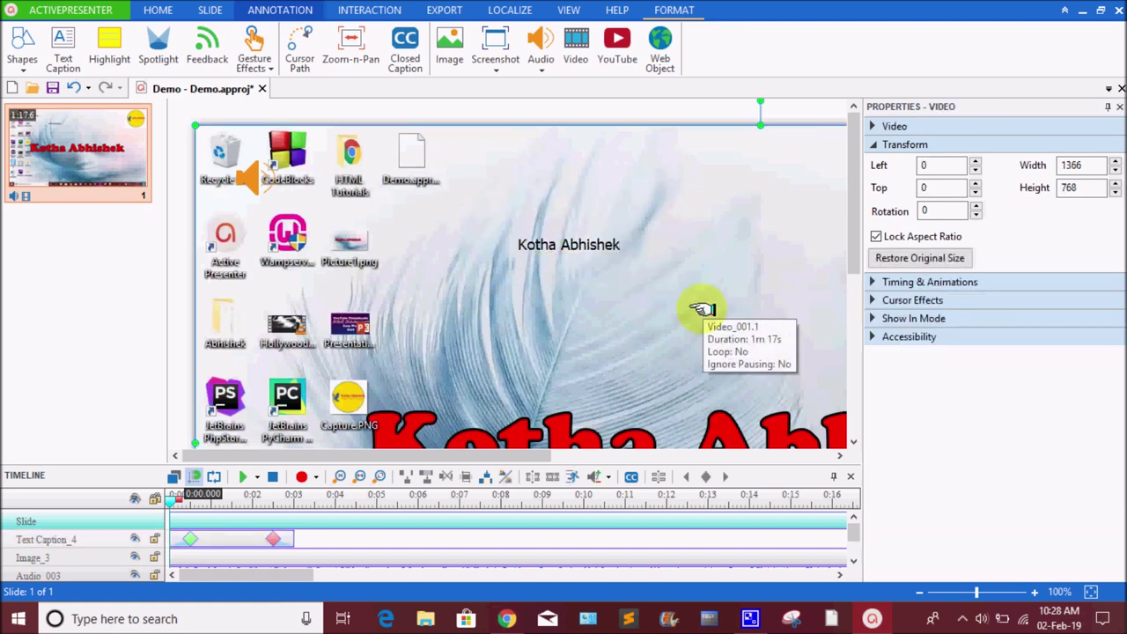
# Set the caption text's font to Wide Latin and widen the caption box to about 333 so the name fits on one line
pyautogui.click(569, 245)
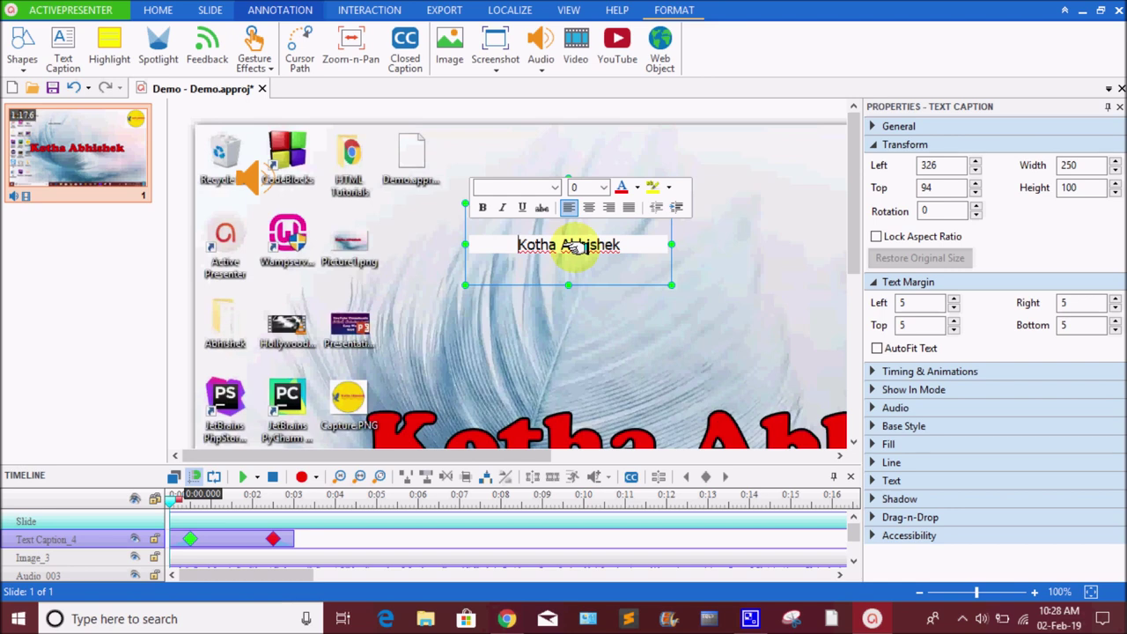
pyautogui.hotkey('ctrl', 'a')
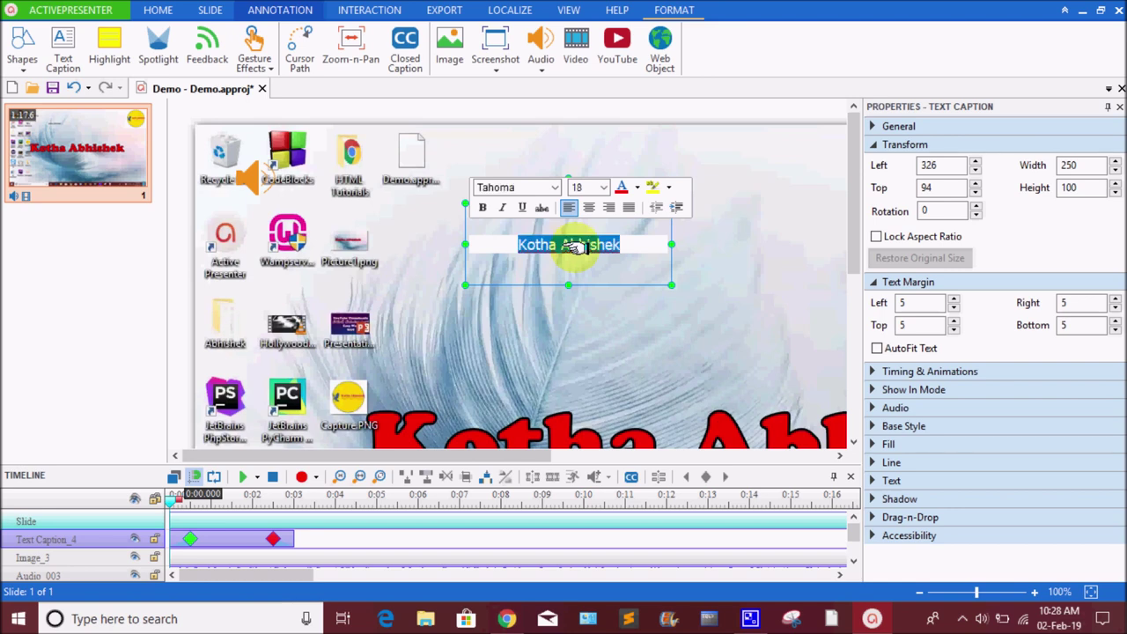
pyautogui.click(551, 187)
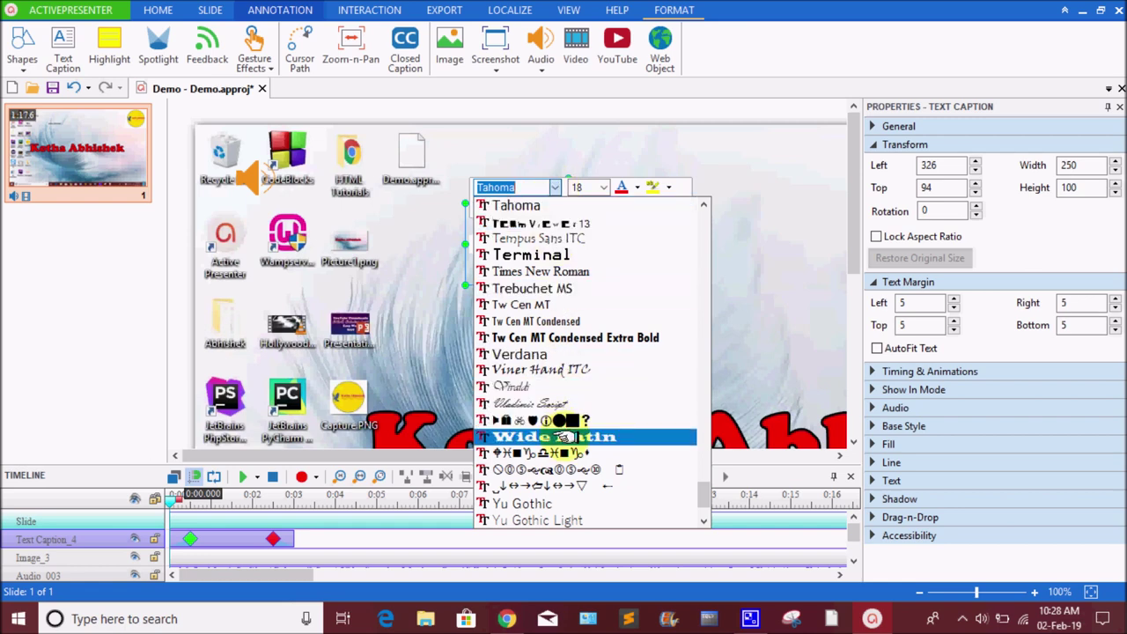
pyautogui.click(567, 436)
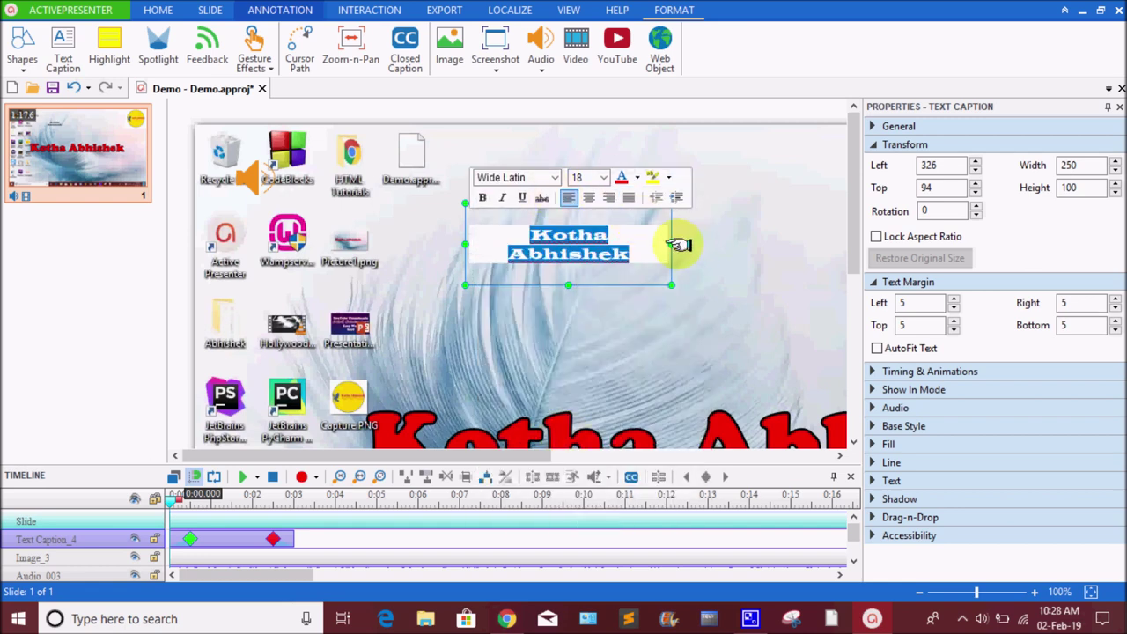
pyautogui.moveTo(672, 244); pyautogui.dragTo(741, 244)
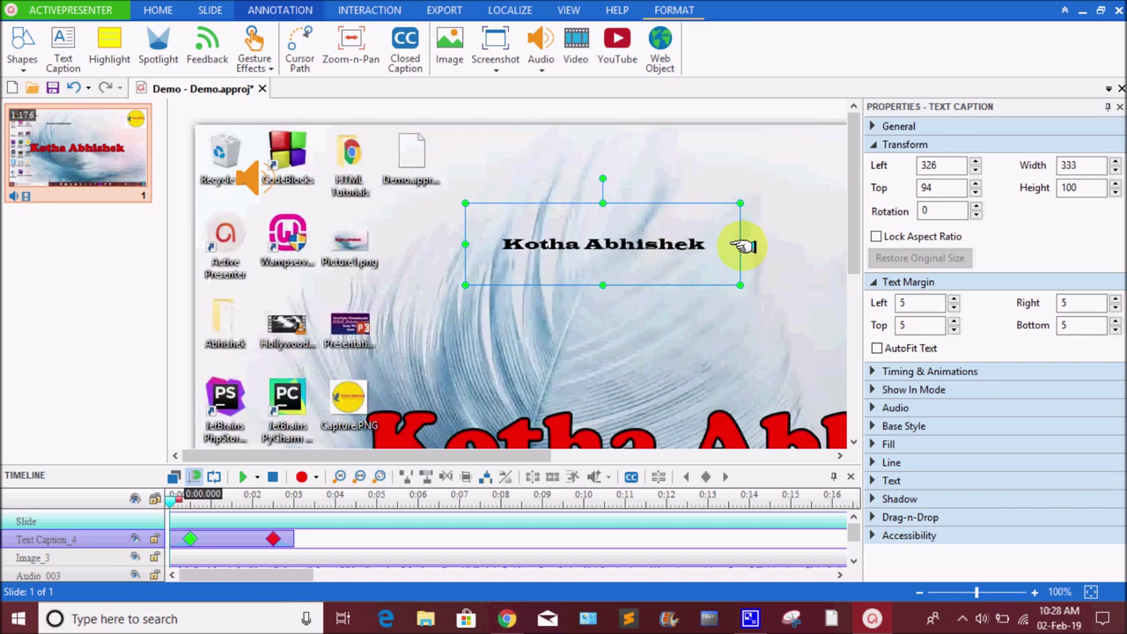
# Format the caption text as bold, italic and underlined, and colour it red
pyautogui.doubleClick(621, 243)
pyautogui.hotkey('ctrl', 'a')
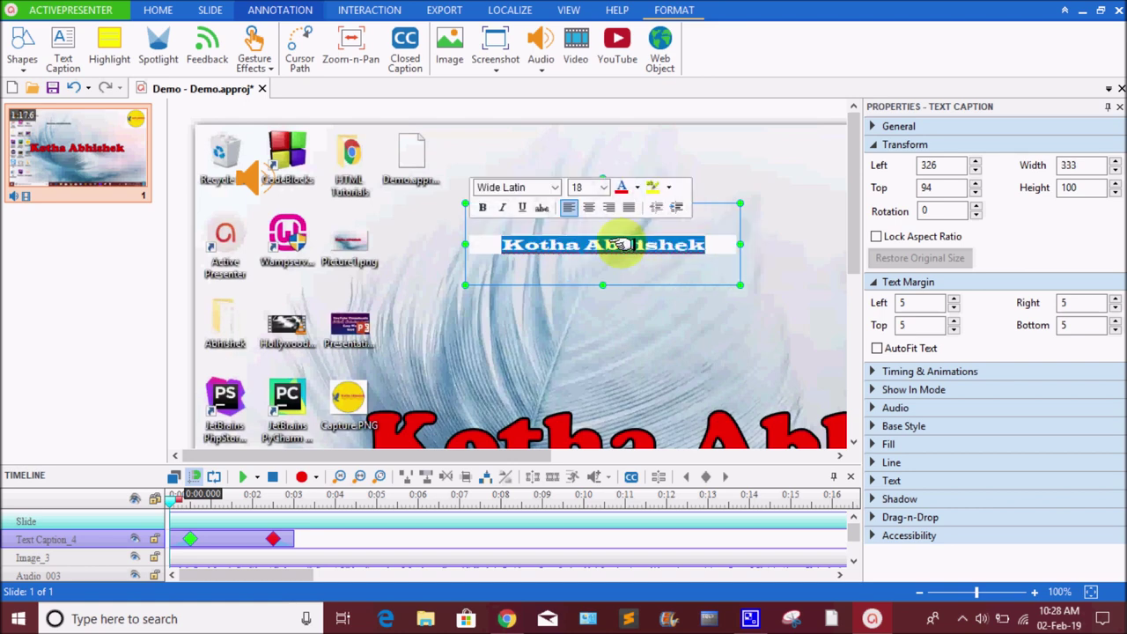
pyautogui.click(482, 208)
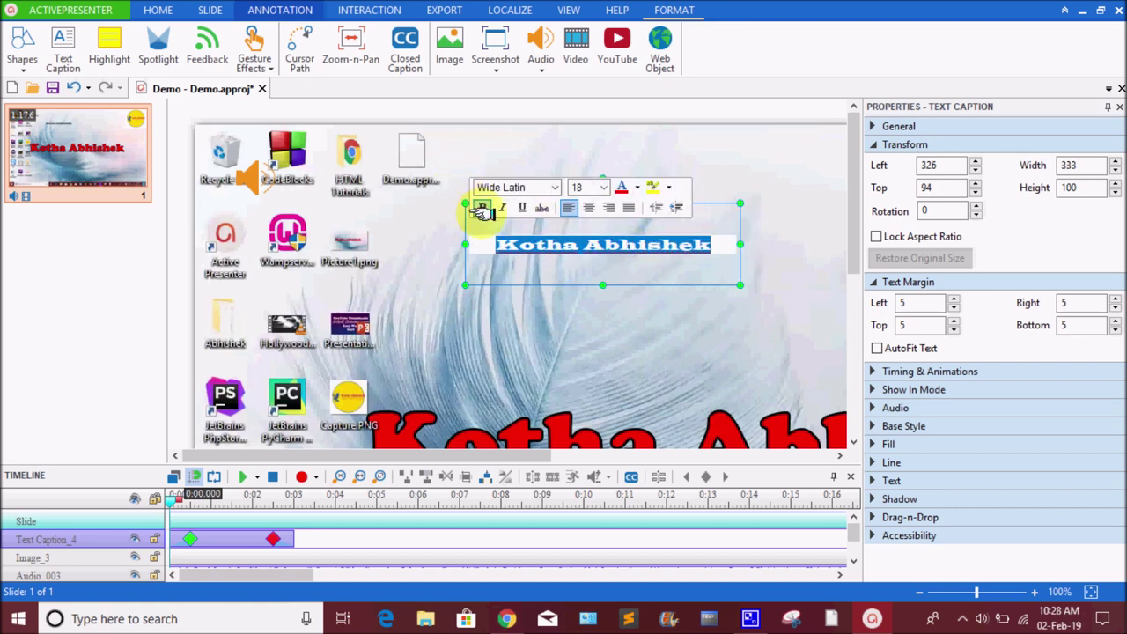
pyautogui.click(501, 208)
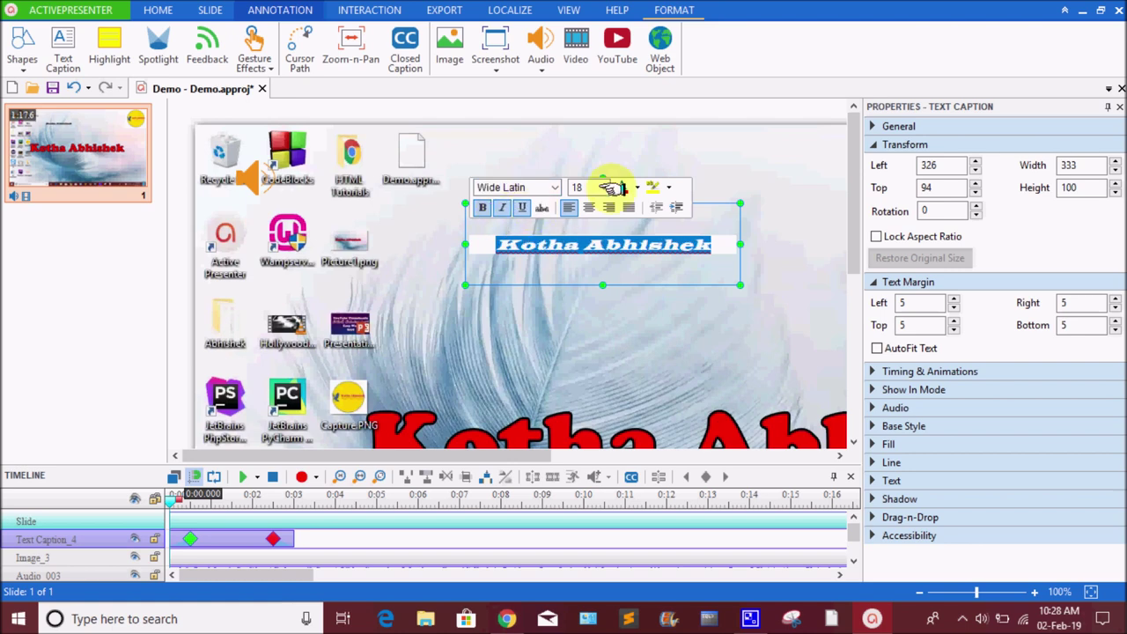
pyautogui.click(636, 189)
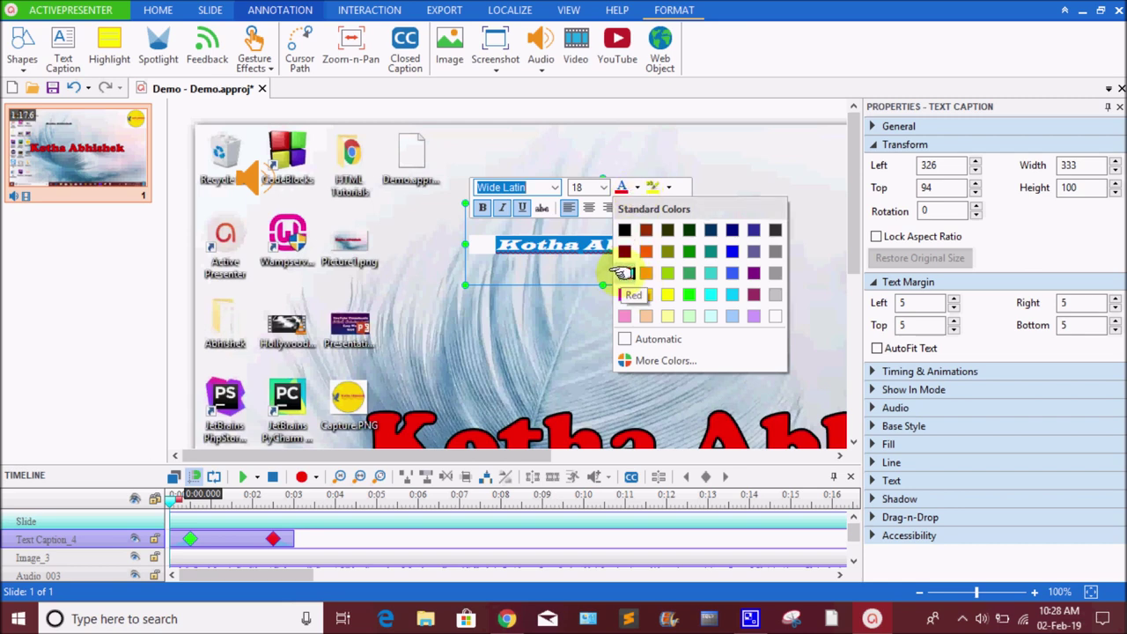
pyautogui.click(623, 273)
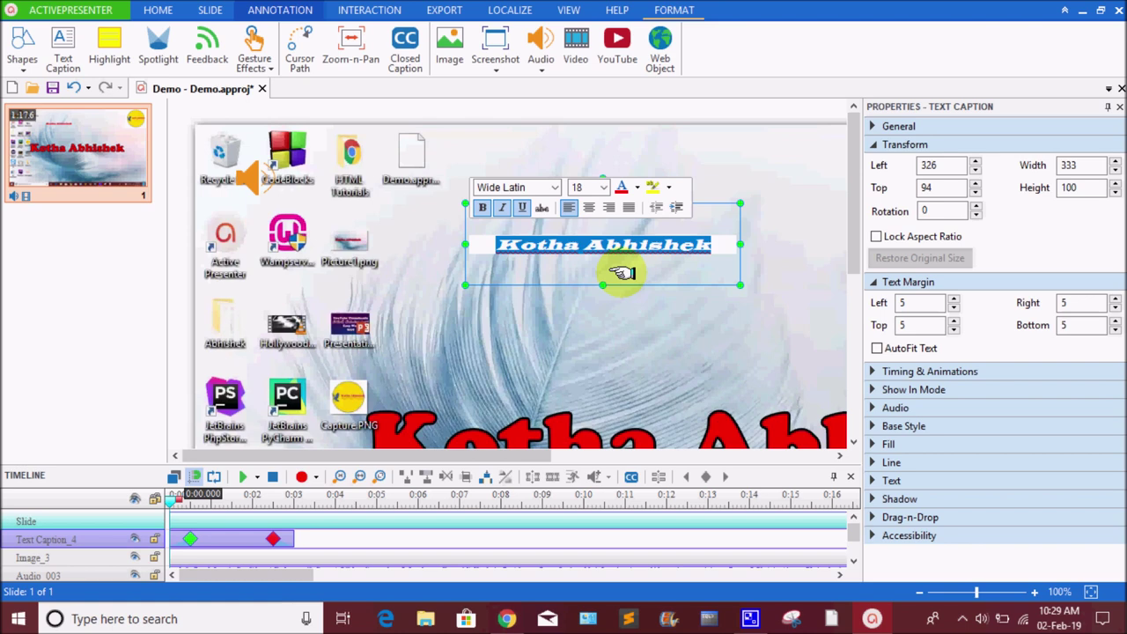
pyautogui.click(639, 320)
# Apply a yellow highlight colour to the whole caption text
pyautogui.click(599, 243)
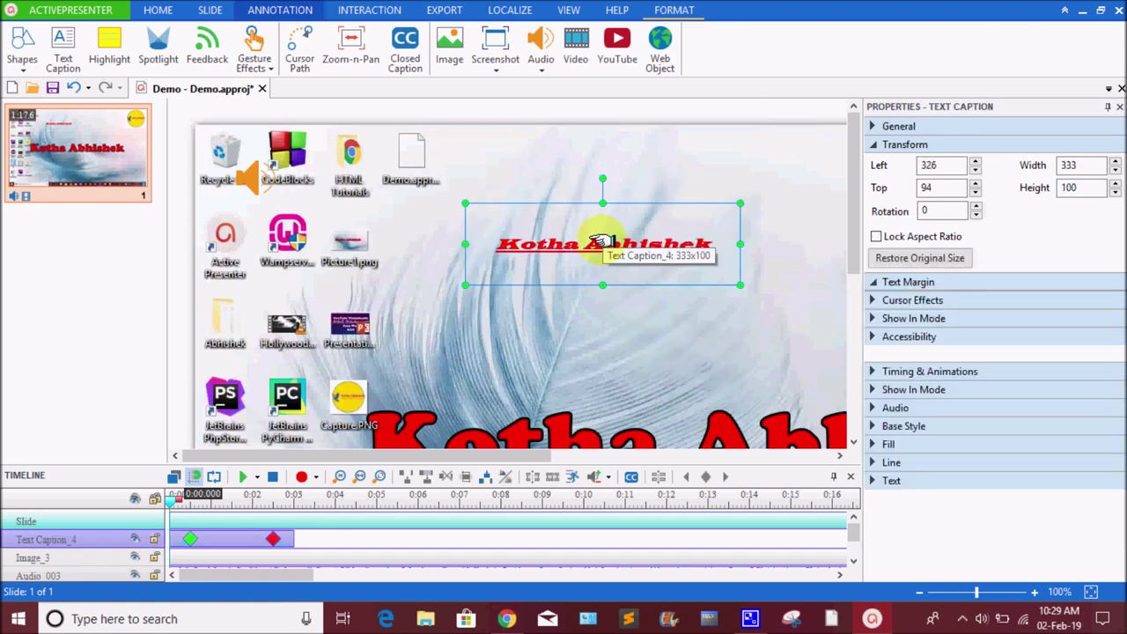
pyautogui.doubleClick(599, 243)
pyautogui.hotkey('ctrl', 'a')
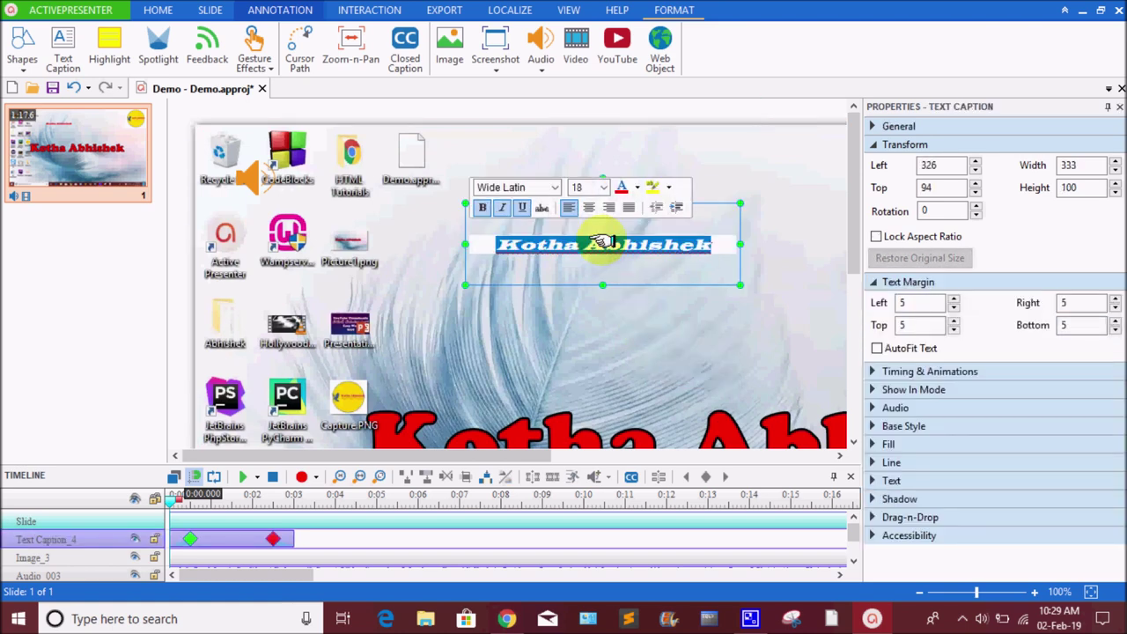
pyautogui.click(669, 186)
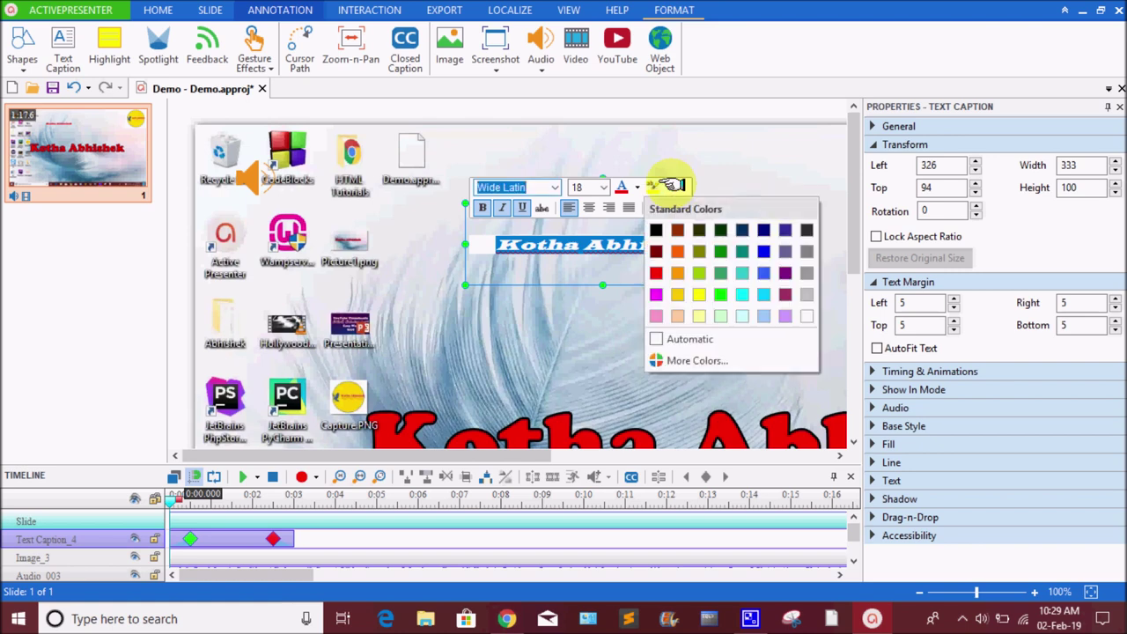
pyautogui.click(699, 294)
pyautogui.click(698, 293)
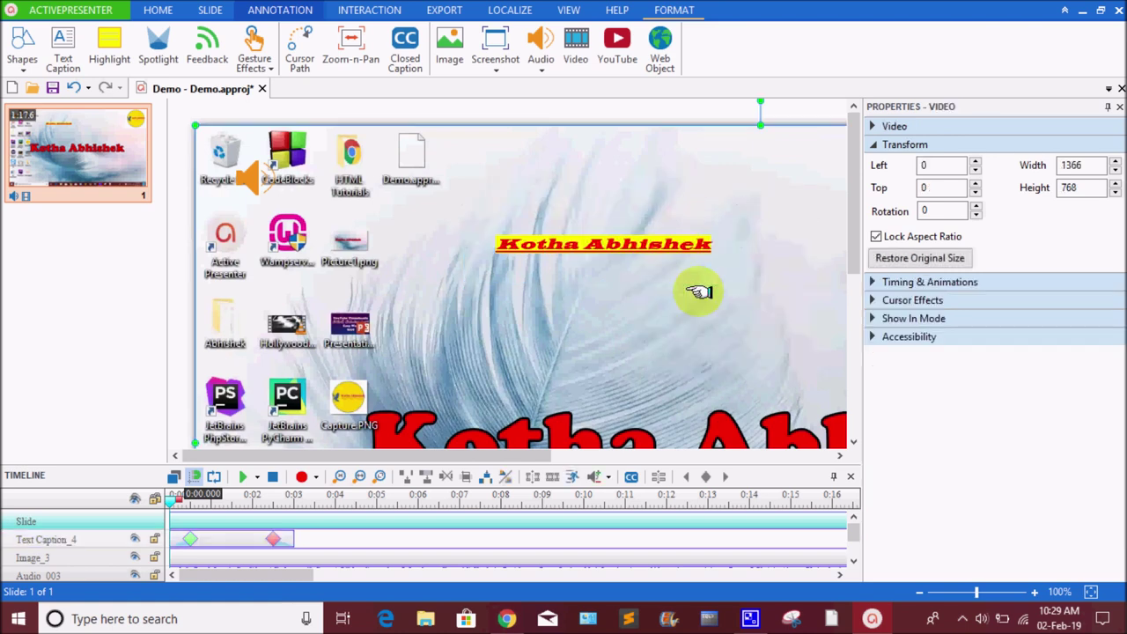
# Move the text caption to the slide's lower-right corner at Left 1033, Top 668
pyautogui.click(632, 248)
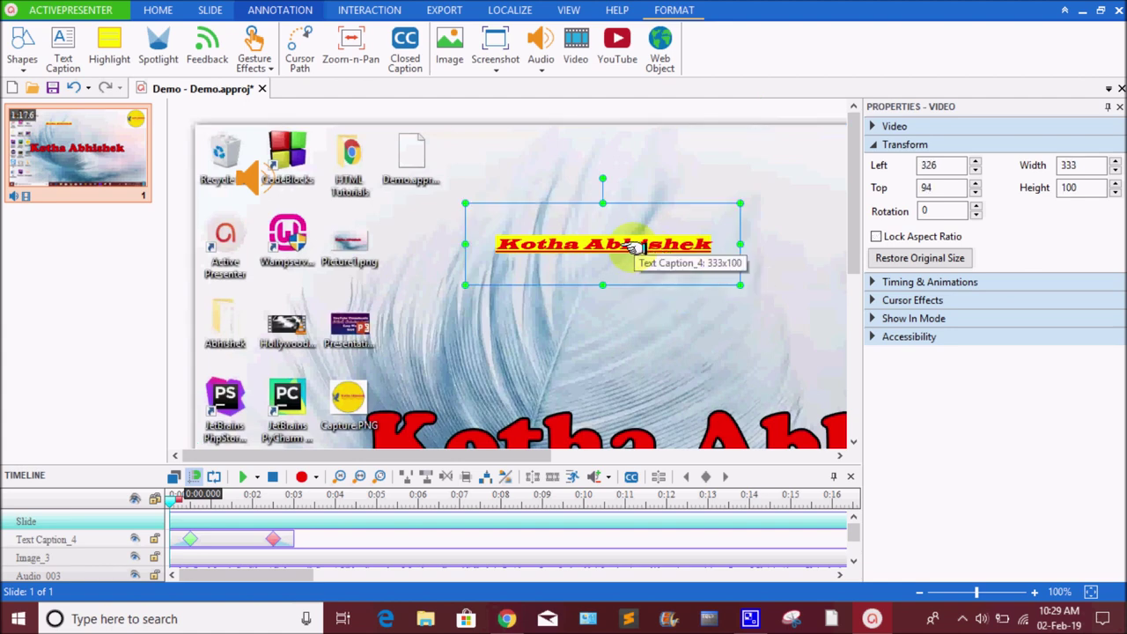
pyautogui.moveTo(652, 285); pyautogui.dragTo(787, 425)
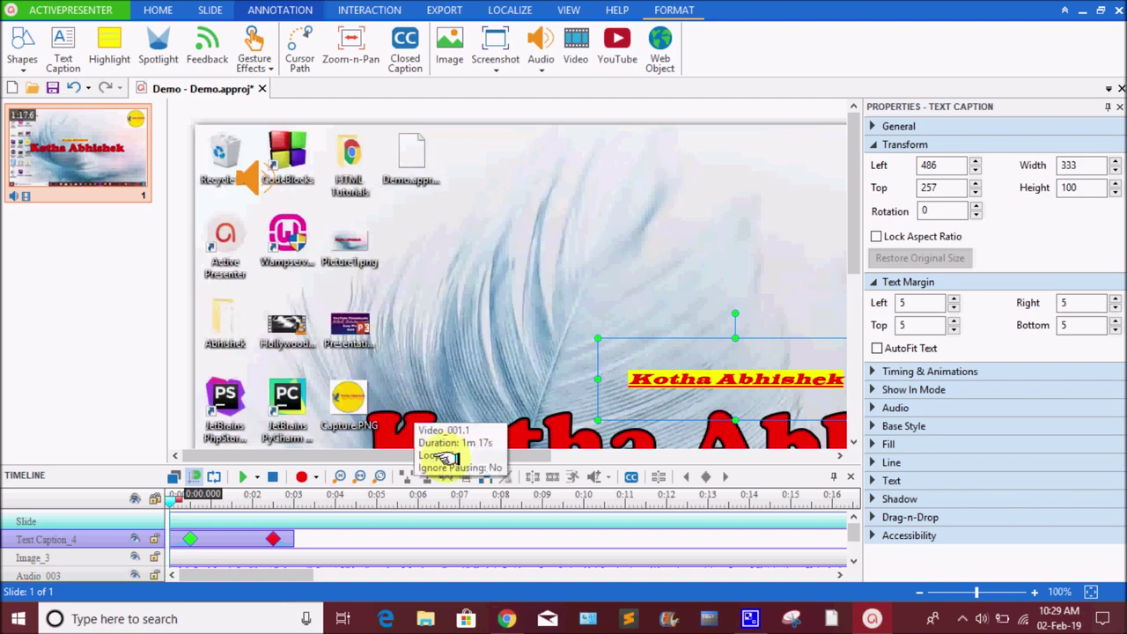
pyautogui.moveTo(445, 457); pyautogui.dragTo(704, 476)
pyautogui.moveTo(320, 360); pyautogui.dragTo(775, 379)
pyautogui.scroll(-1, 850, 239)
pyautogui.moveTo(849, 240); pyautogui.dragTo(847, 369)
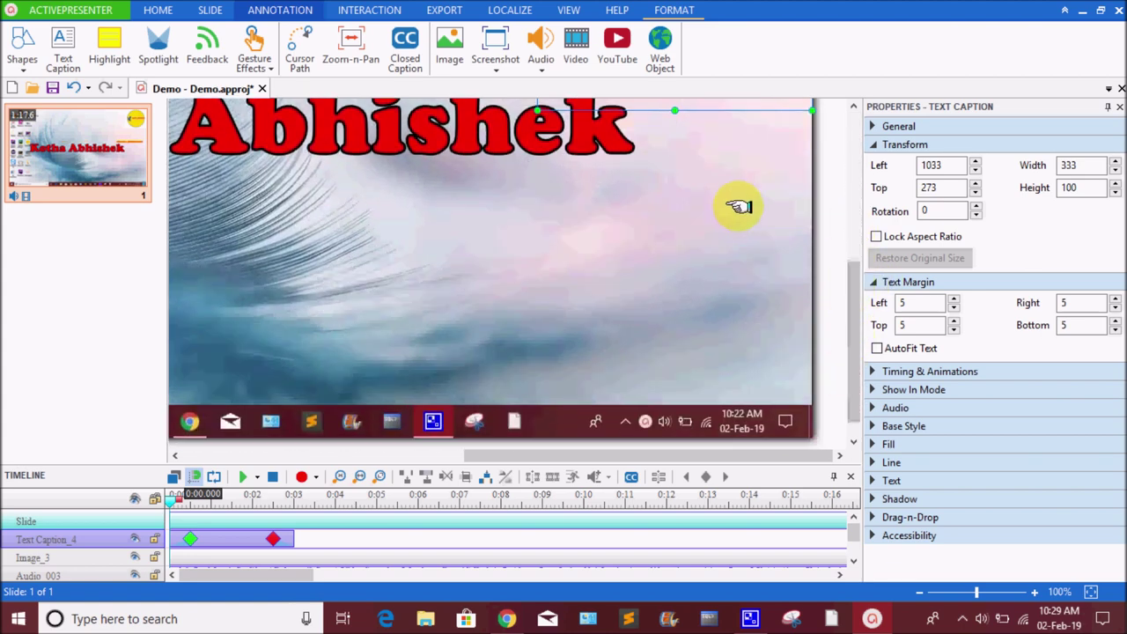
pyautogui.moveTo(731, 114); pyautogui.dragTo(723, 416)
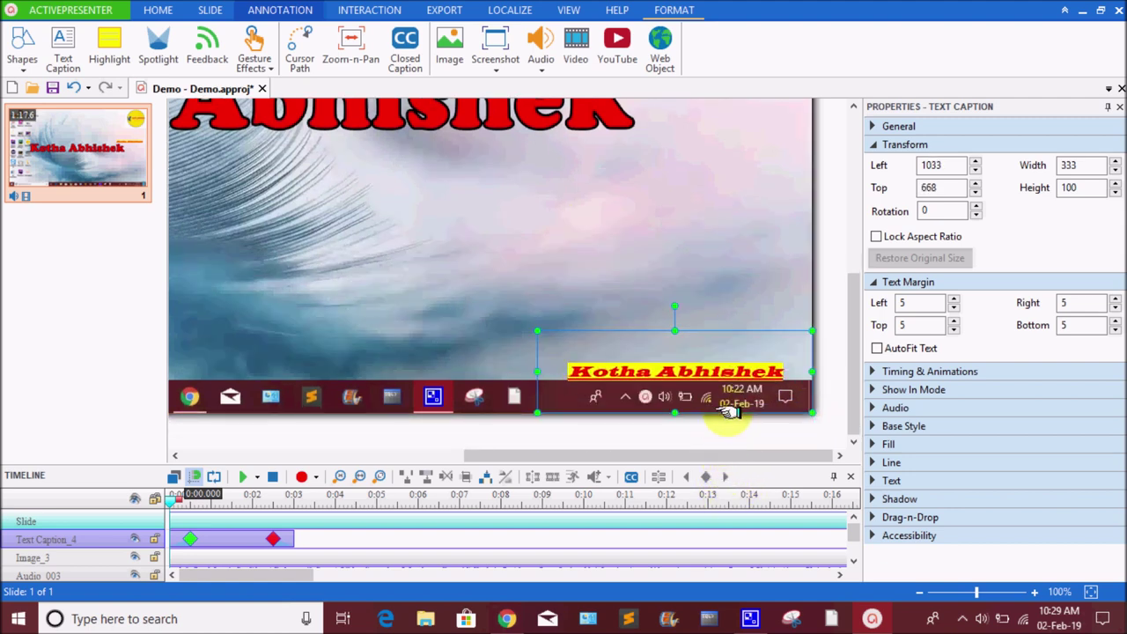
pyautogui.click(817, 275)
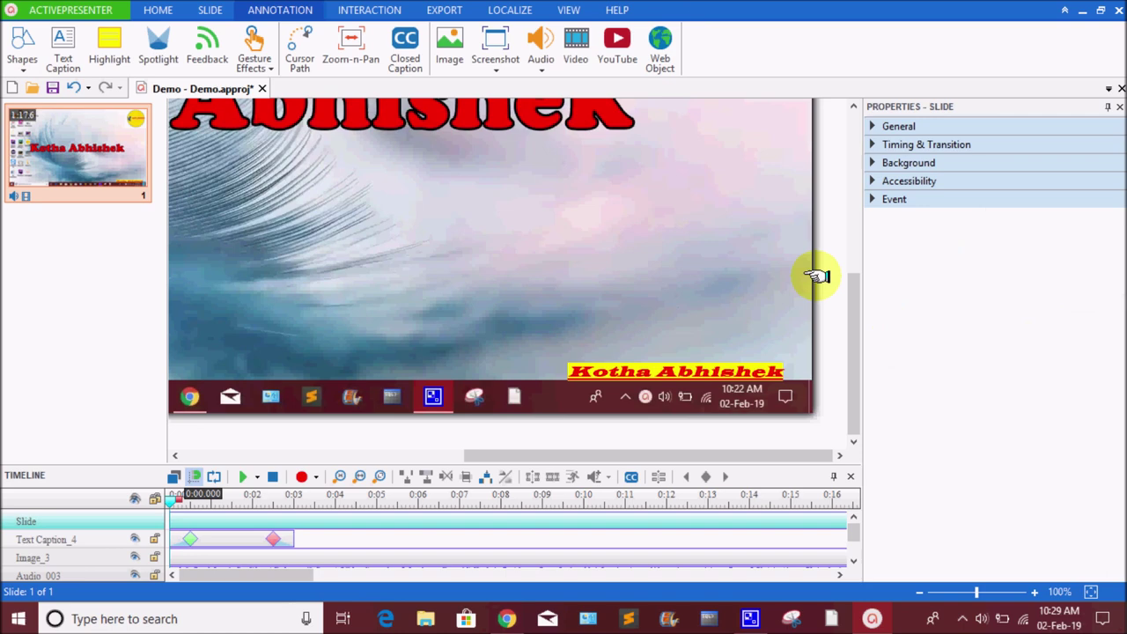
# Extend the end of the text caption's timeline clip to about 0:25.6
pyautogui.click(268, 539)
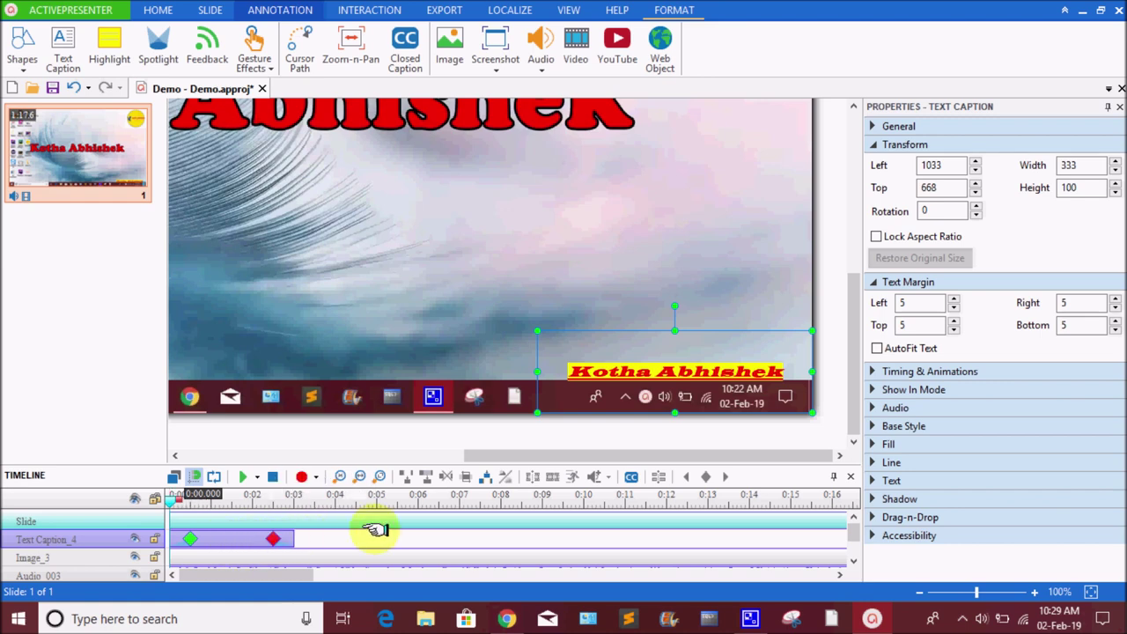
pyautogui.moveTo(301, 536); pyautogui.dragTo(810, 539)
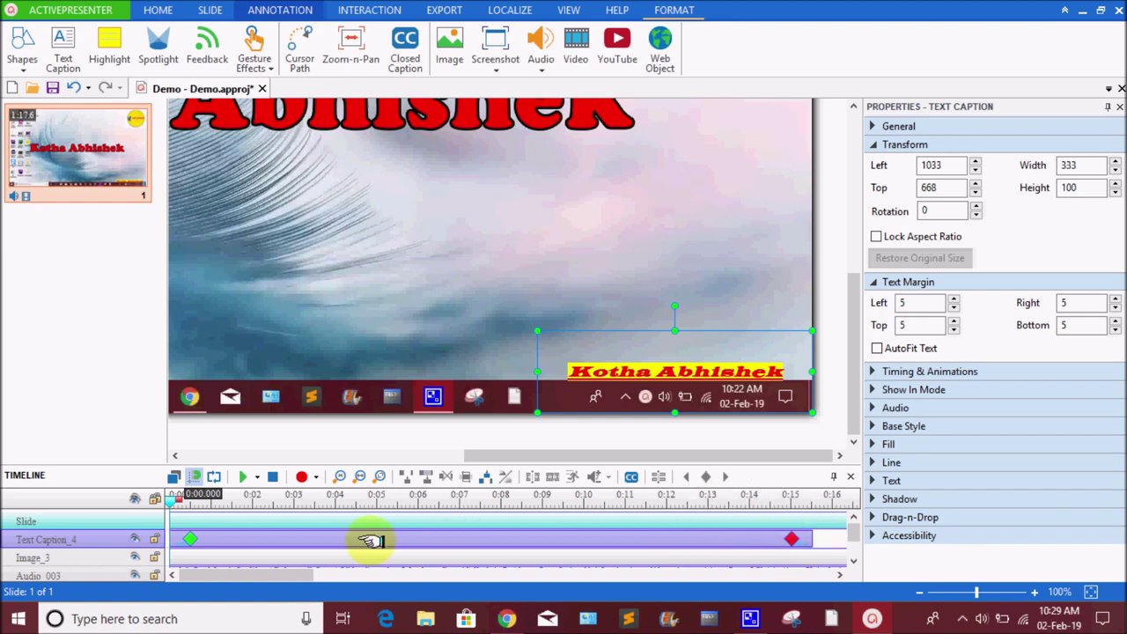
pyautogui.moveTo(297, 573); pyautogui.dragTo(410, 581)
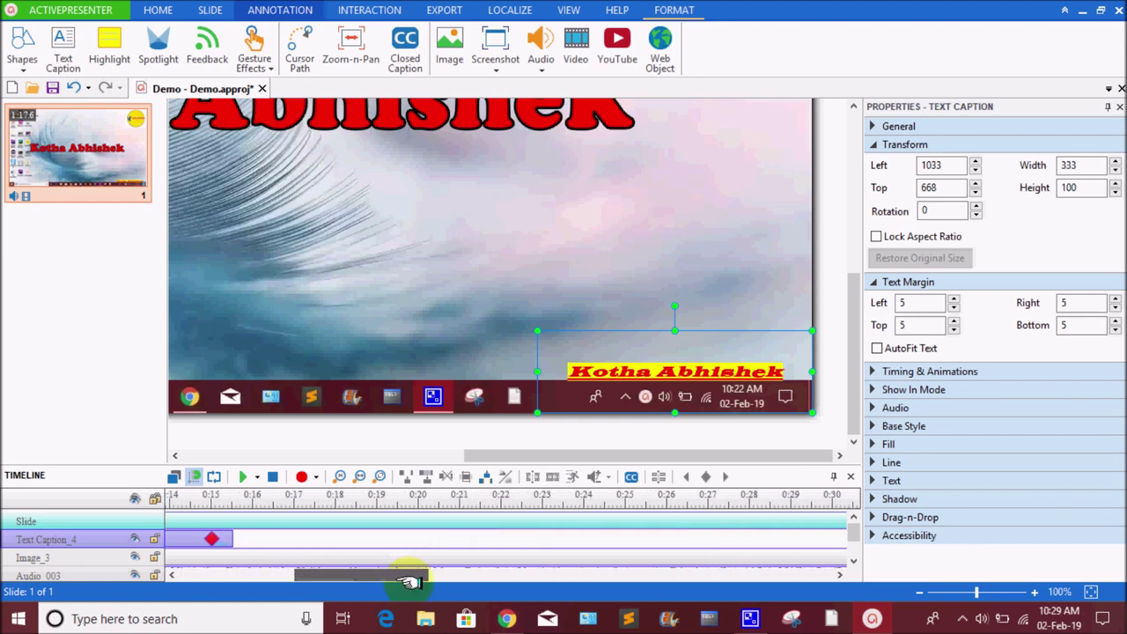
pyautogui.moveTo(221, 536); pyautogui.dragTo(651, 537)
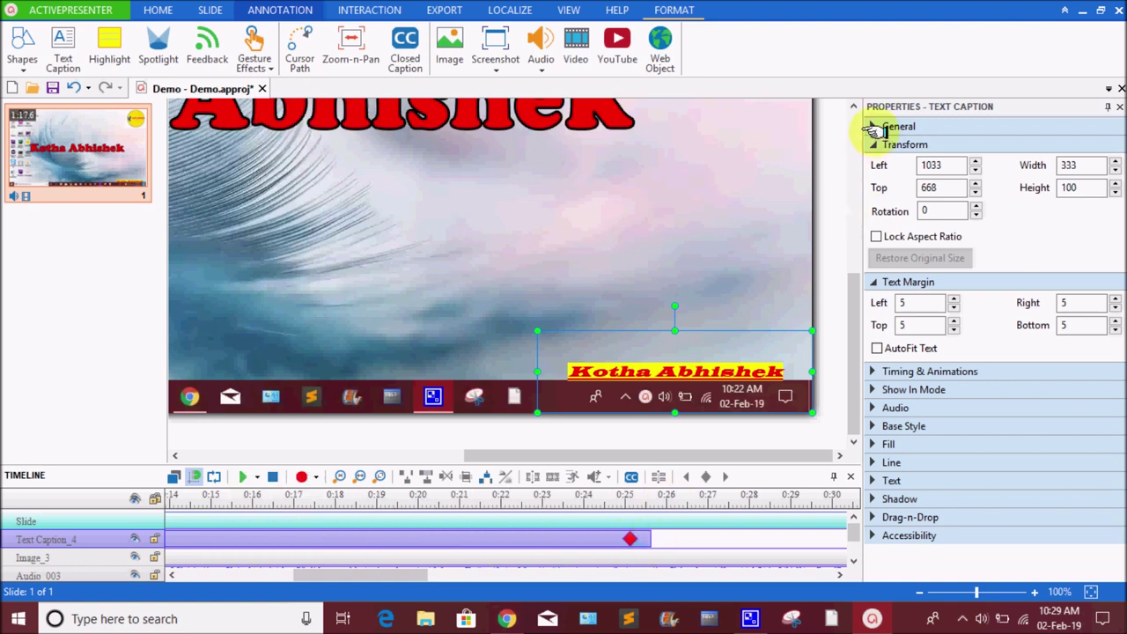
# Review the timing and animation settings of the text caption and the logo image, including the available entrance effects
pyautogui.click(873, 129)
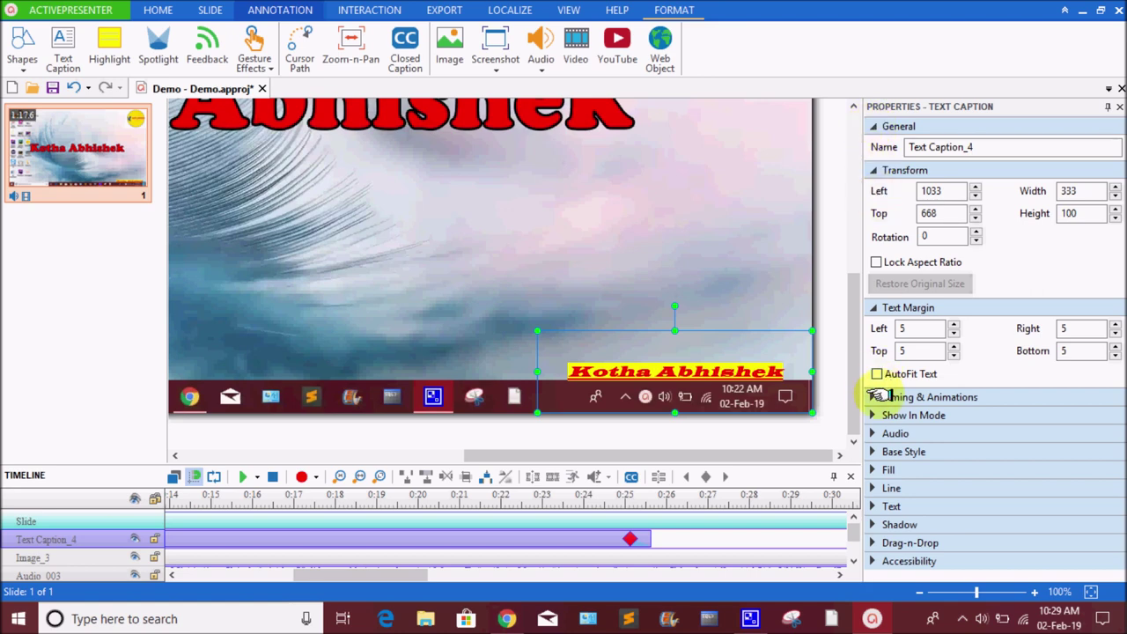
pyautogui.click(874, 396)
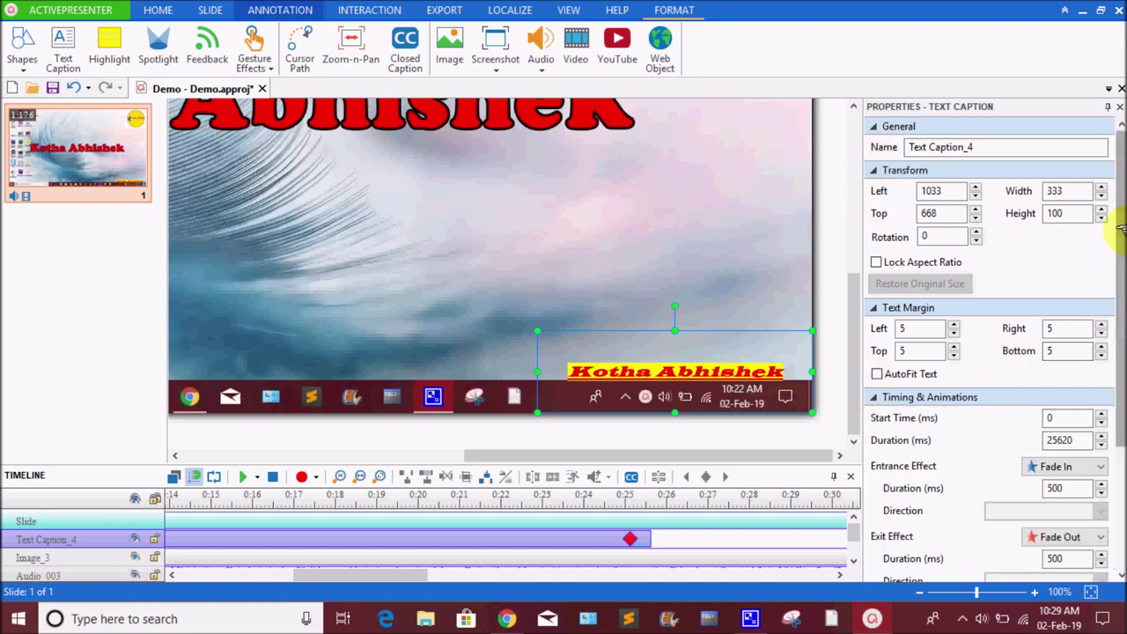
pyautogui.moveTo(1120, 227); pyautogui.dragTo(1114, 445)
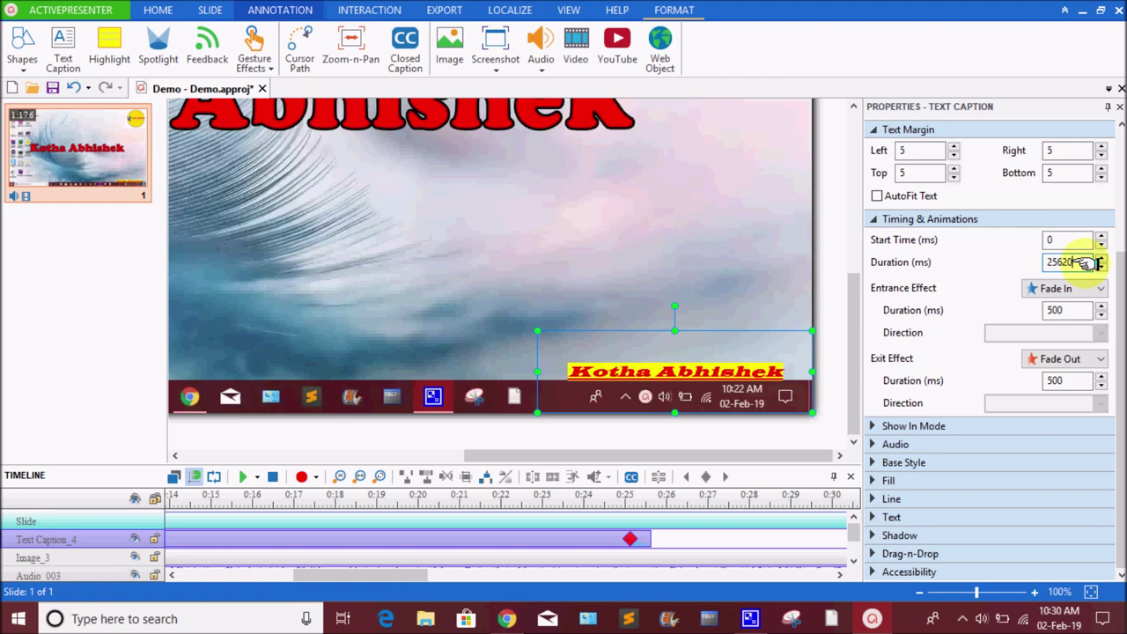
pyautogui.click(67, 552)
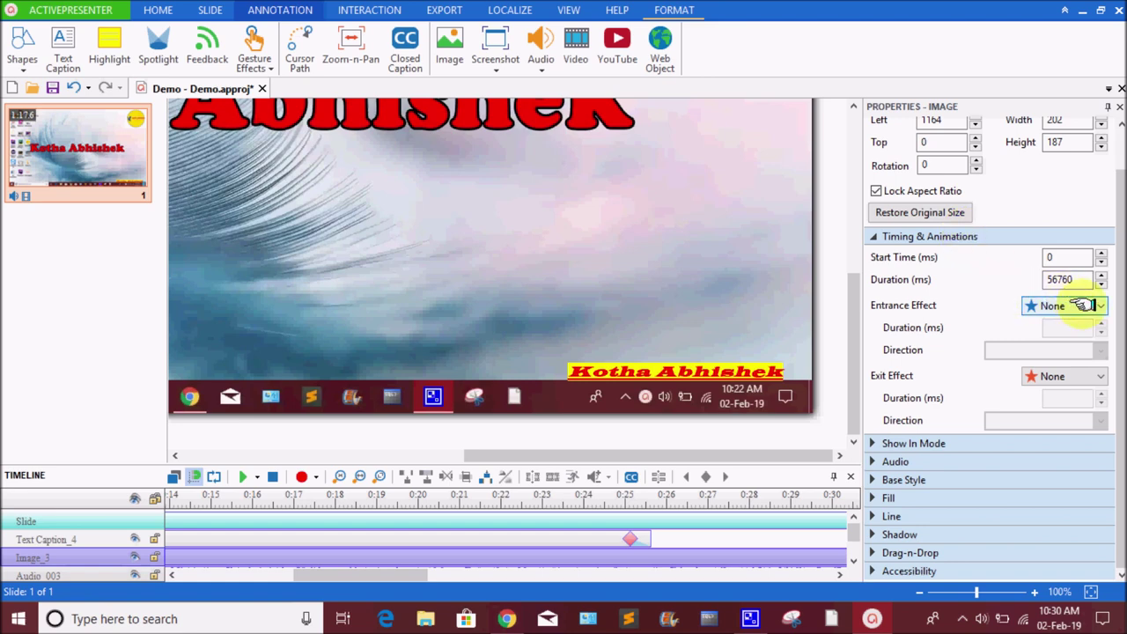
pyautogui.click(1095, 306)
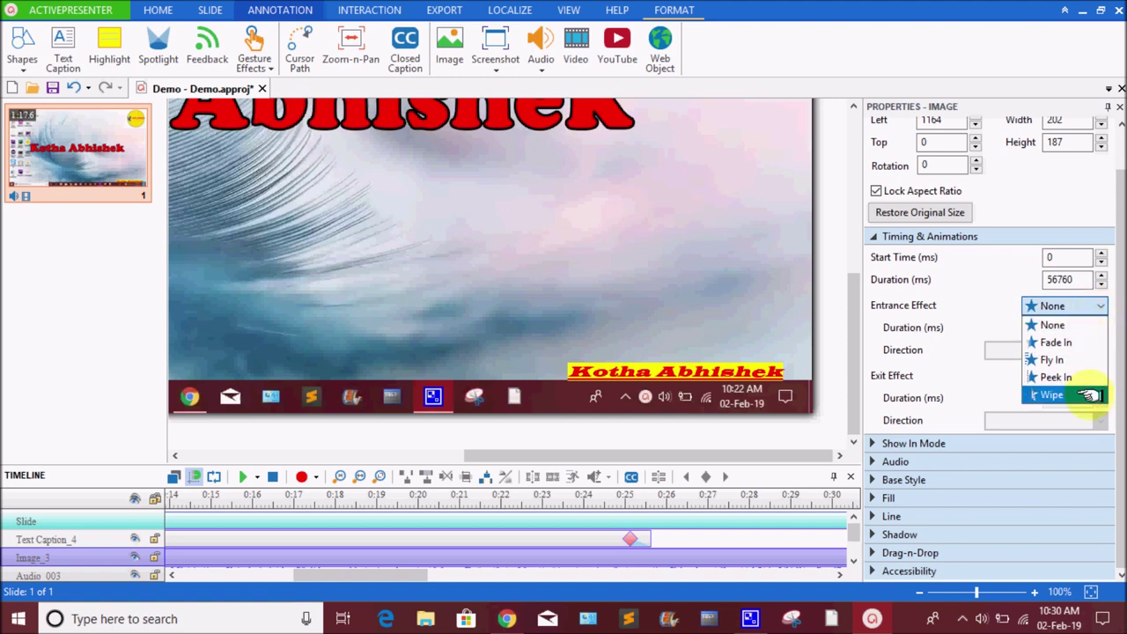
pyautogui.click(1006, 269)
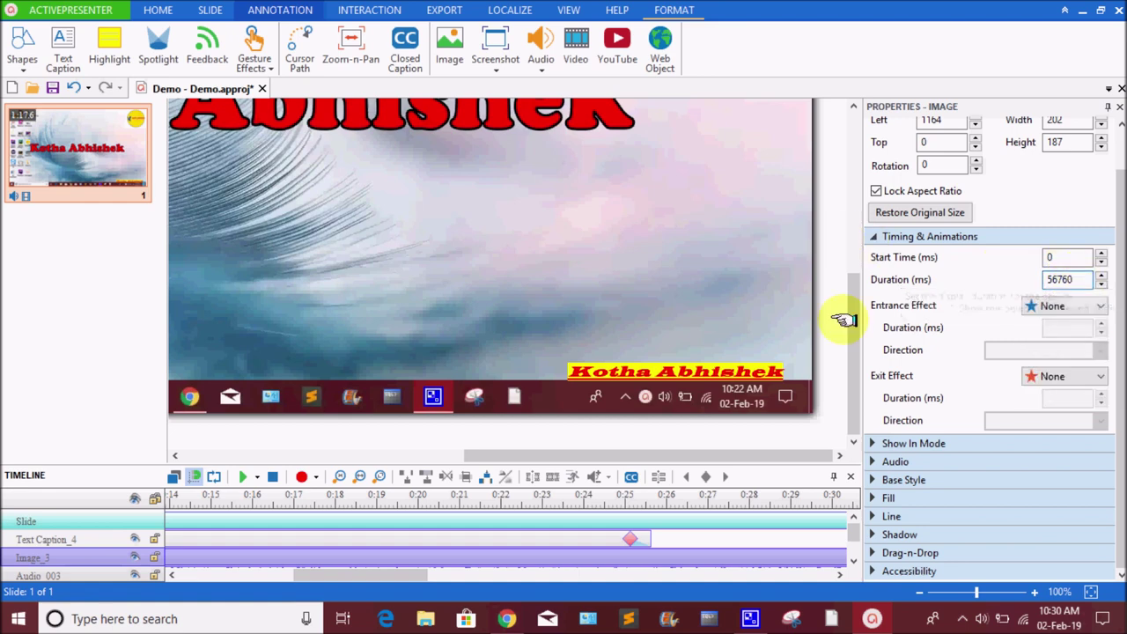
# Extend the end of the text caption's timeline clip to a duration of about 32600 ms and deselect the caption
pyautogui.click(378, 537)
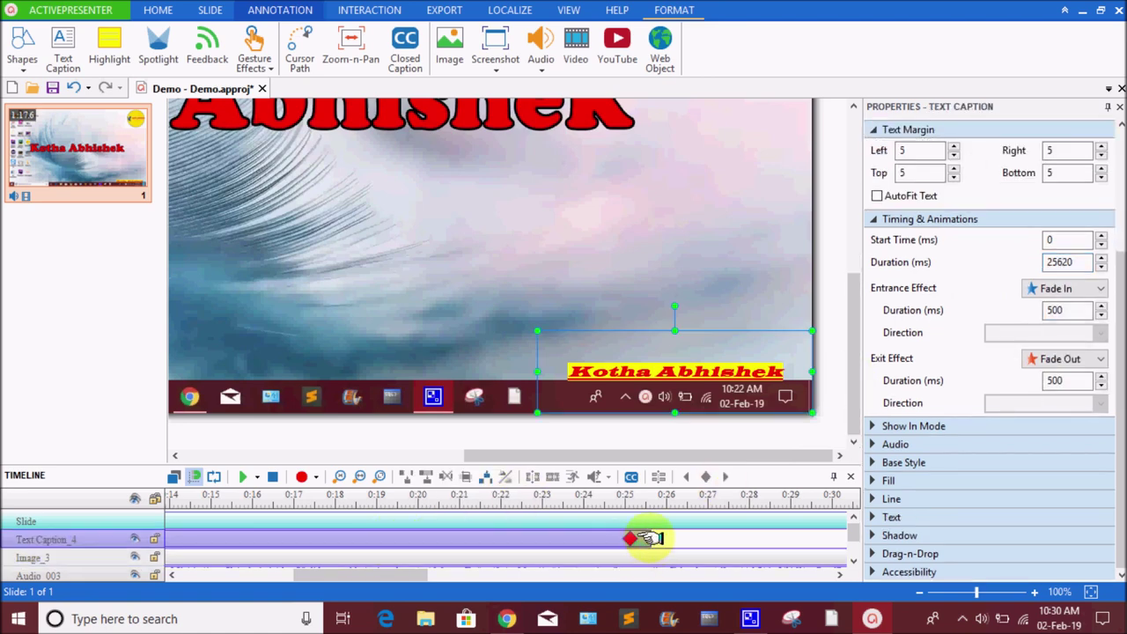
pyautogui.moveTo(648, 536); pyautogui.dragTo(931, 535)
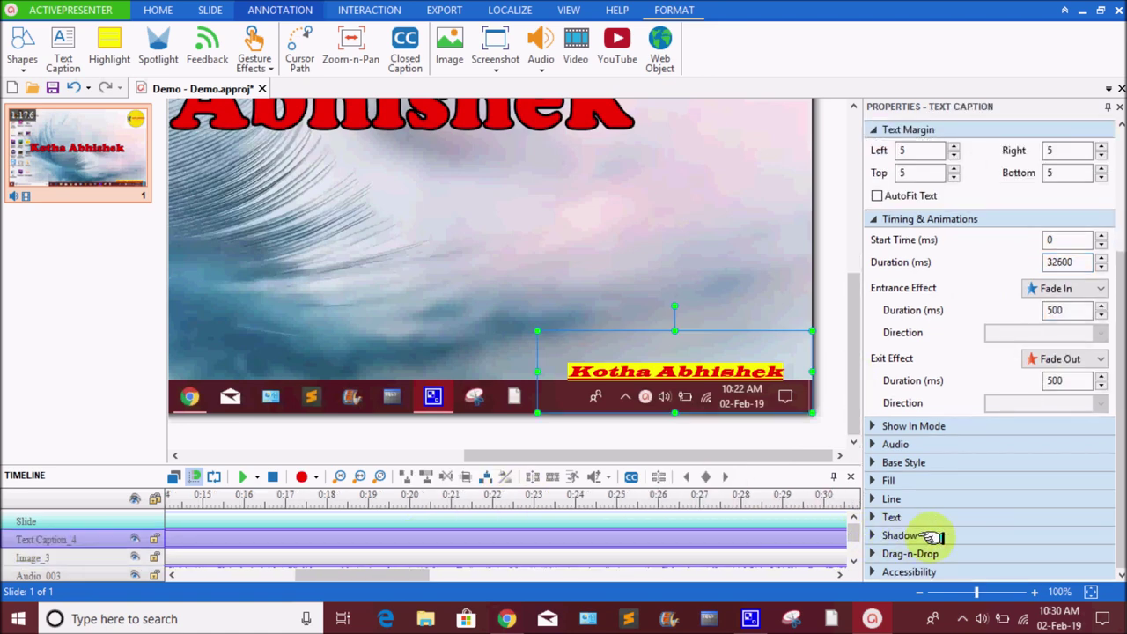
pyautogui.moveTo(352, 576); pyautogui.dragTo(204, 574)
pyautogui.click(95, 349)
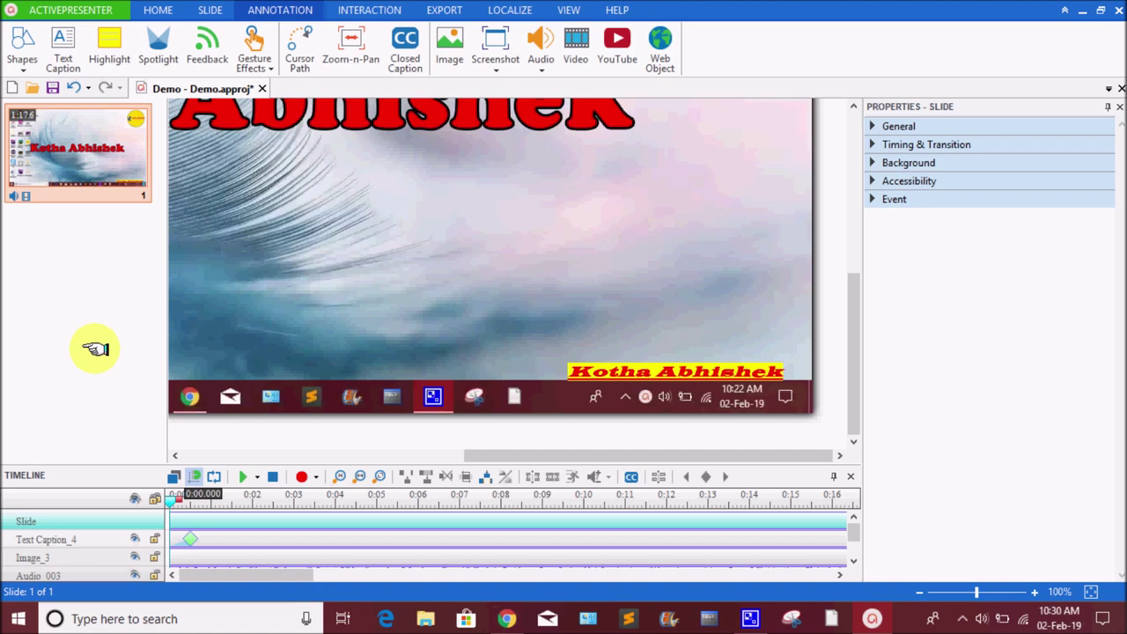
pyautogui.moveTo(566, 455); pyautogui.dragTo(245, 475)
pyautogui.moveTo(859, 328); pyautogui.dragTo(837, 131)
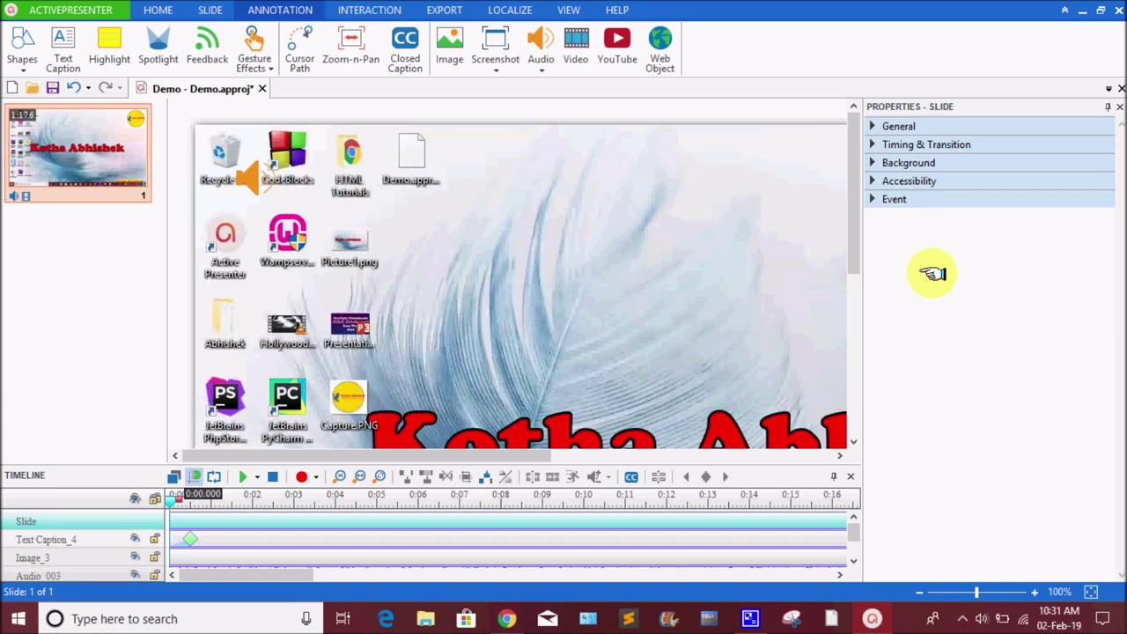
# Open the video export settings and check the frame rate and available output formats, keeping MP4
pyautogui.click(453, 8)
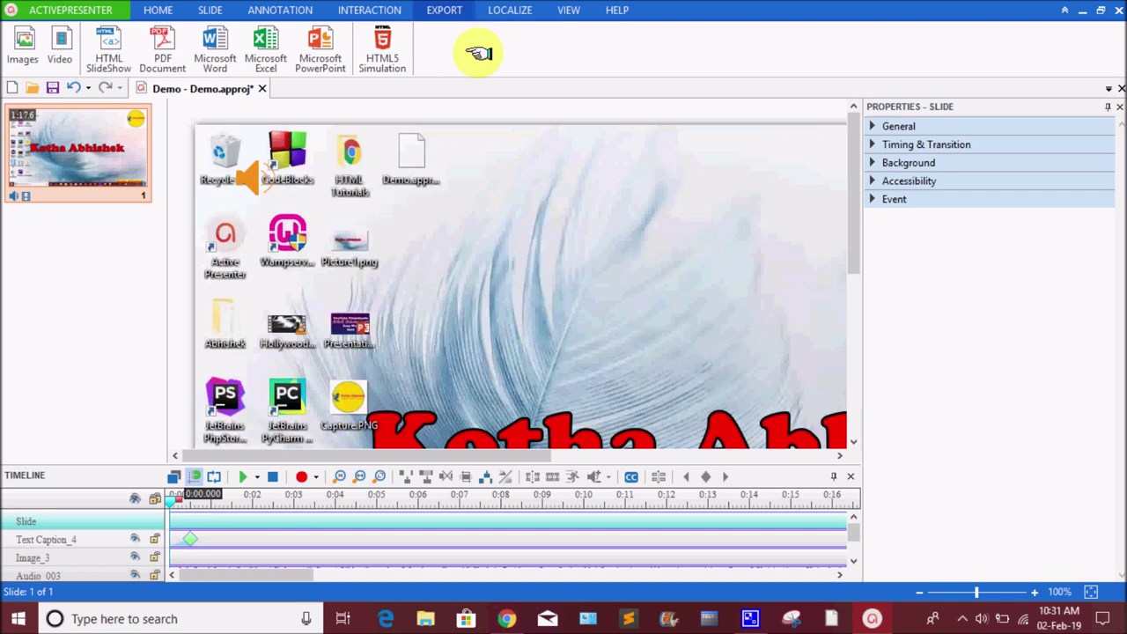
pyautogui.click(63, 44)
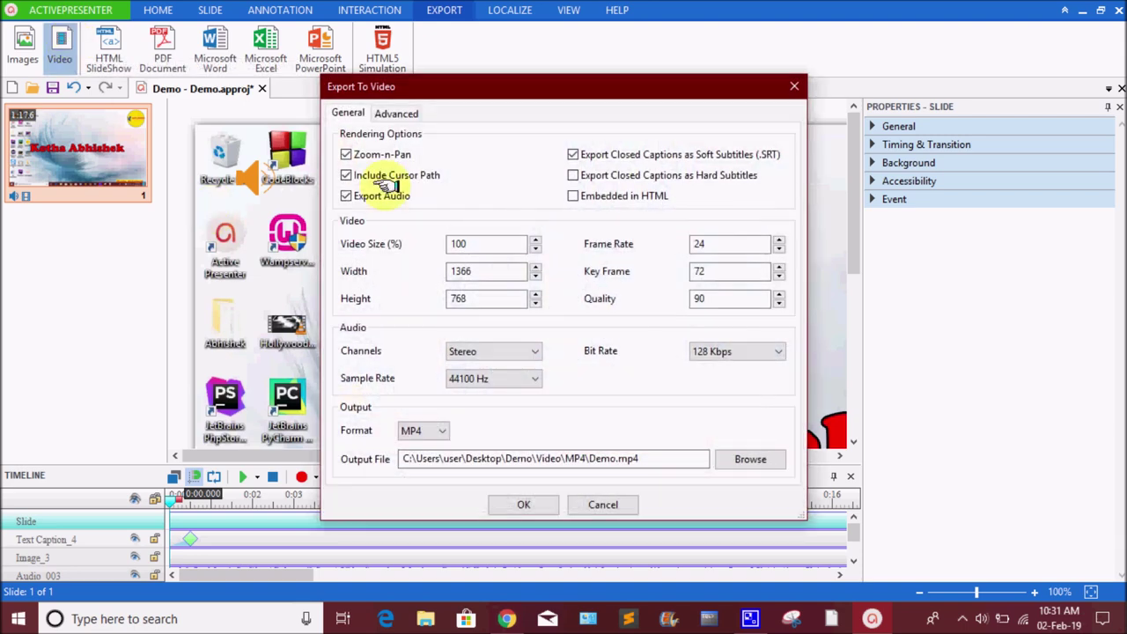
pyautogui.moveTo(563, 93); pyautogui.dragTo(564, 85)
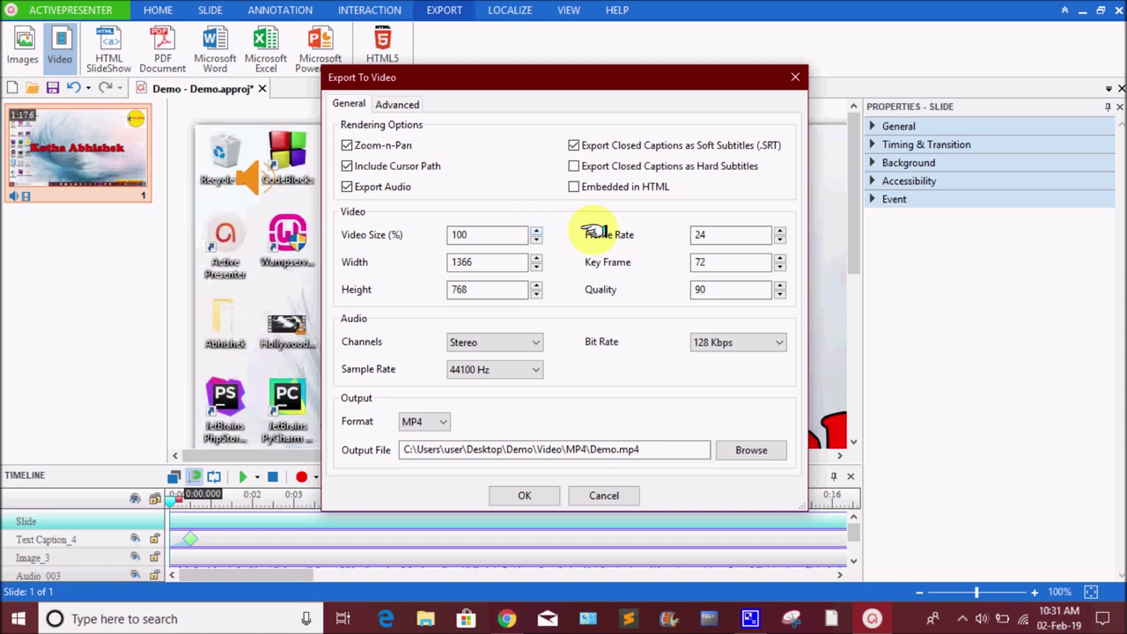
pyautogui.doubleClick(727, 234)
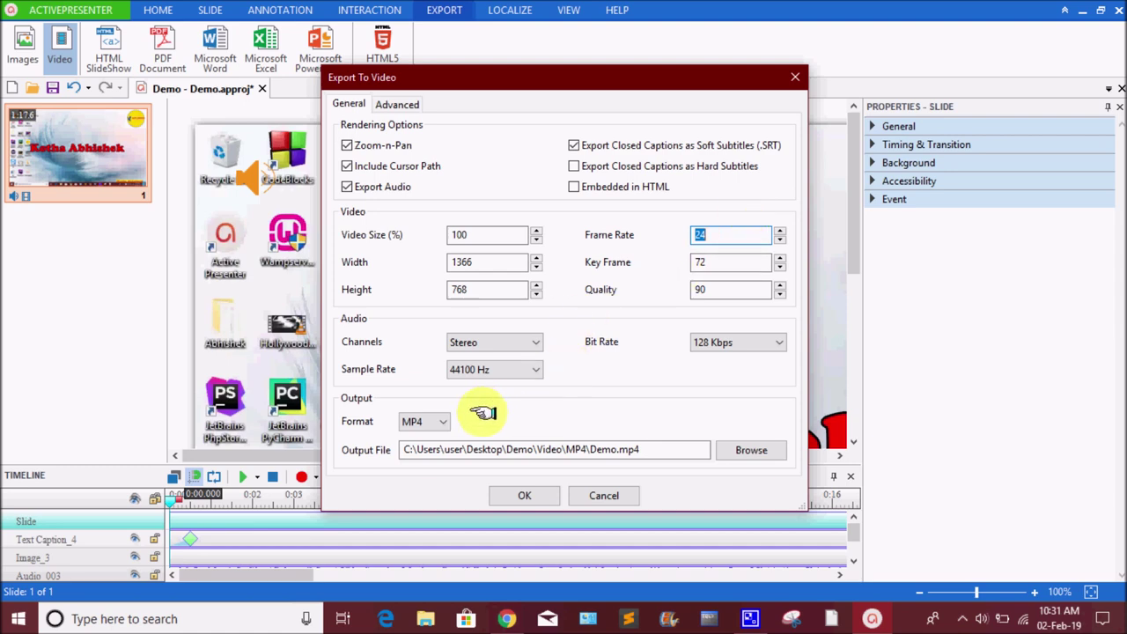
pyautogui.click(443, 421)
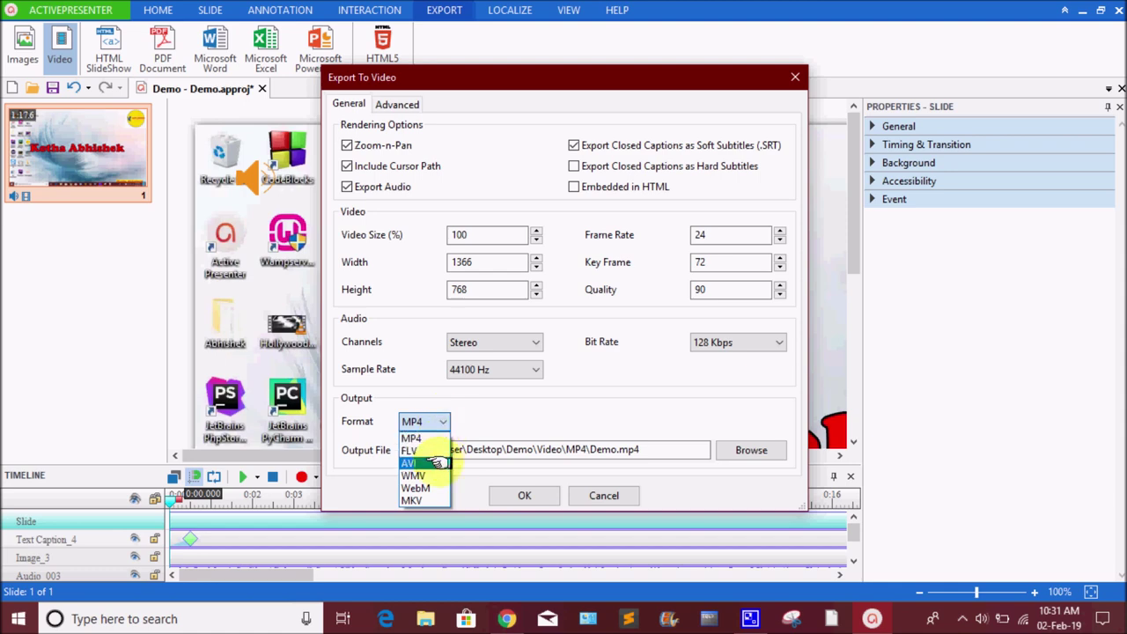
pyautogui.click(439, 421)
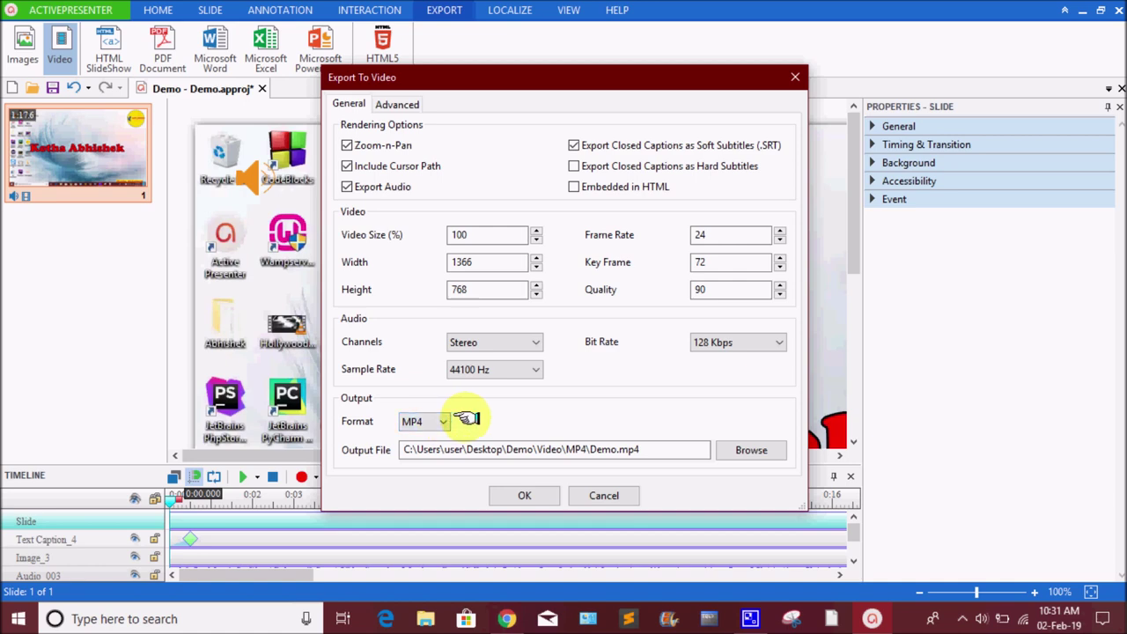
# Export the project as Demo.mp4 to the Desktop\Demo\Video\MP4 folder
pyautogui.click(750, 450)
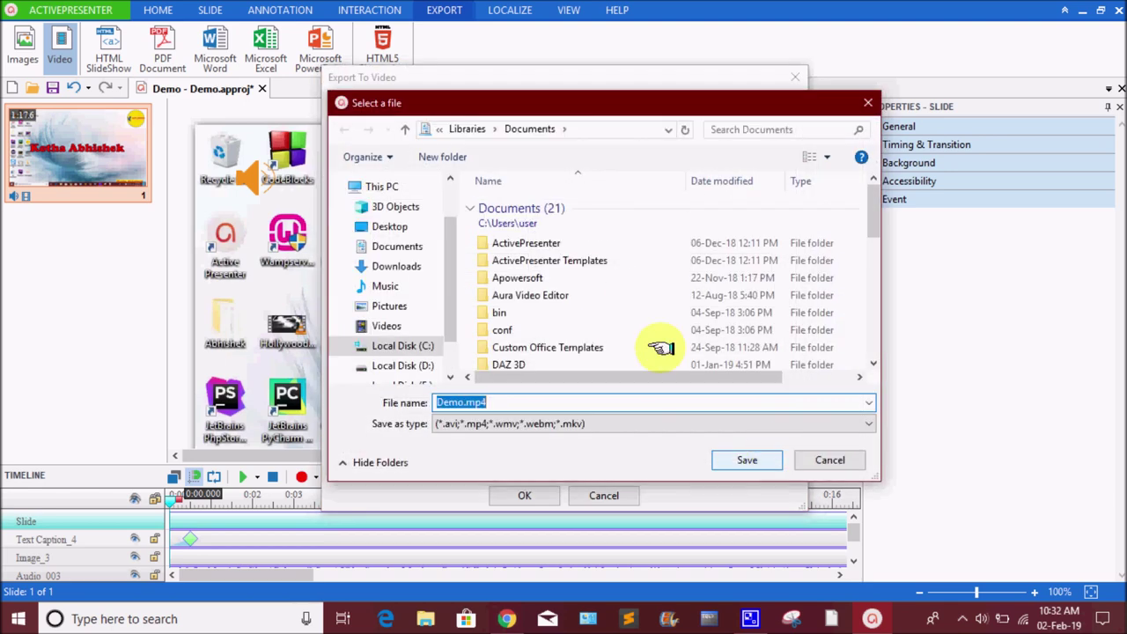
pyautogui.click(866, 104)
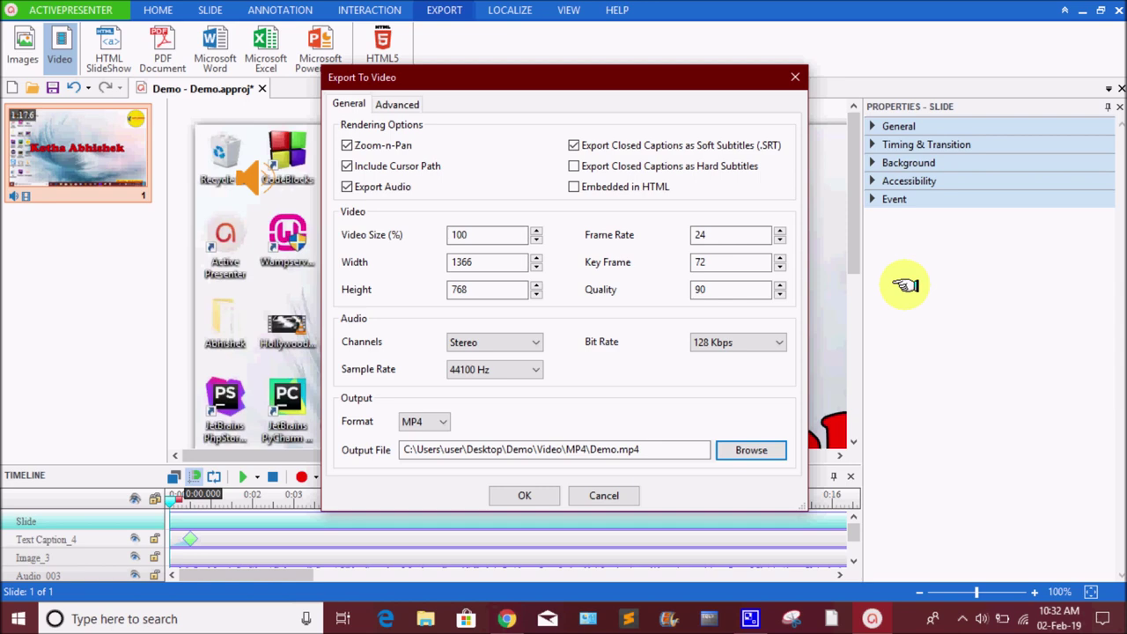
pyautogui.click(532, 494)
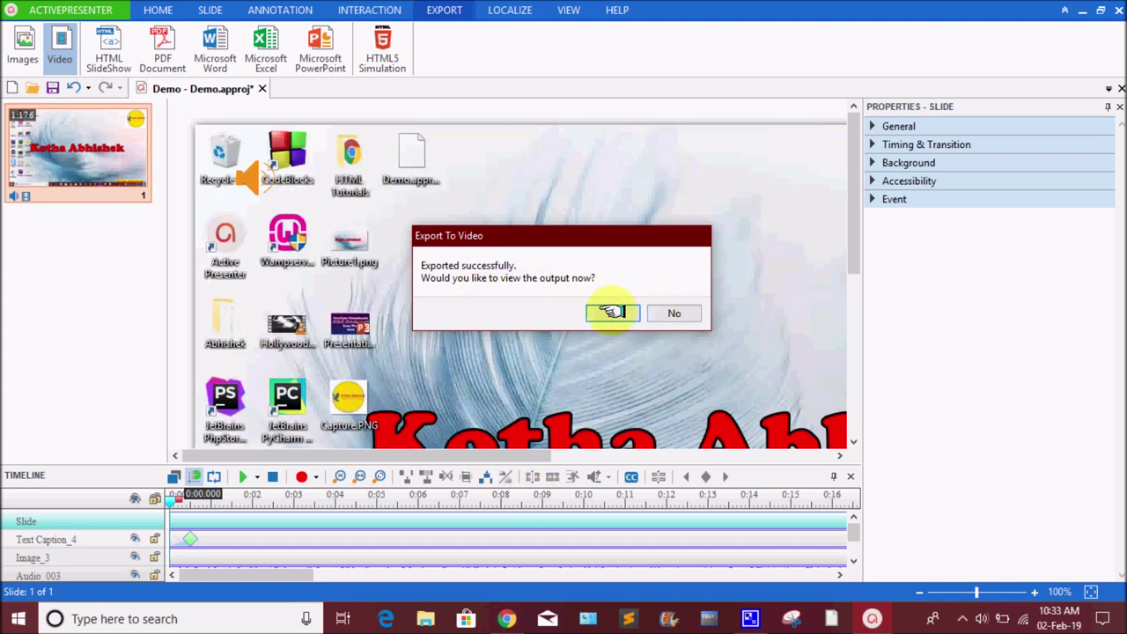
# Decline viewing the exported video and close ActivePresenter without saving the changes to Demo.approj
pyautogui.click(666, 313)
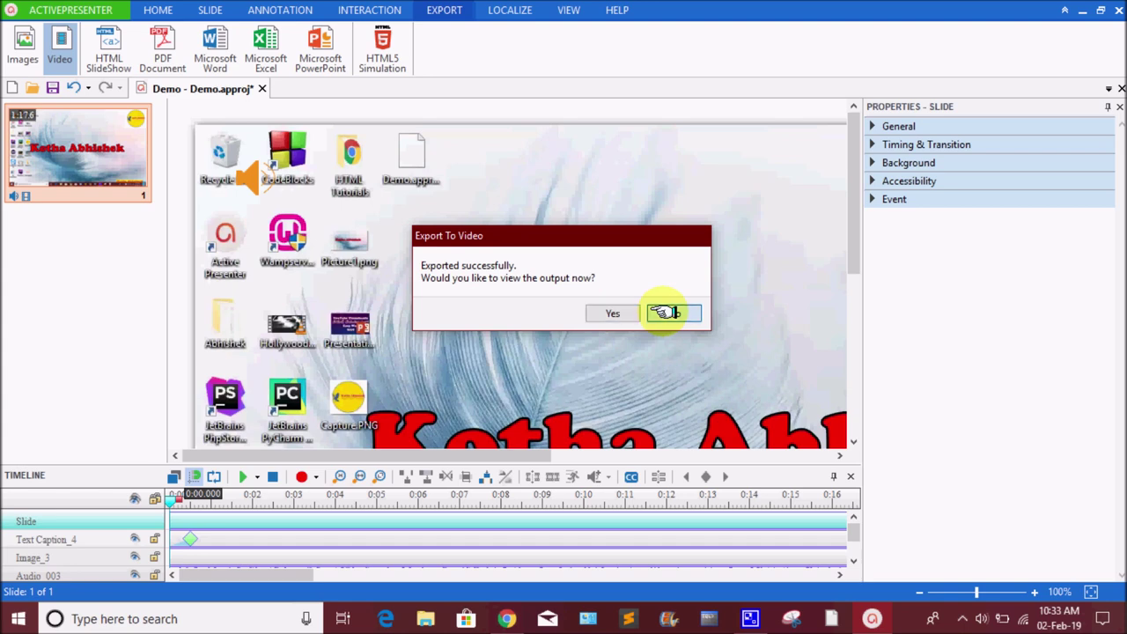
pyautogui.click(1116, 11)
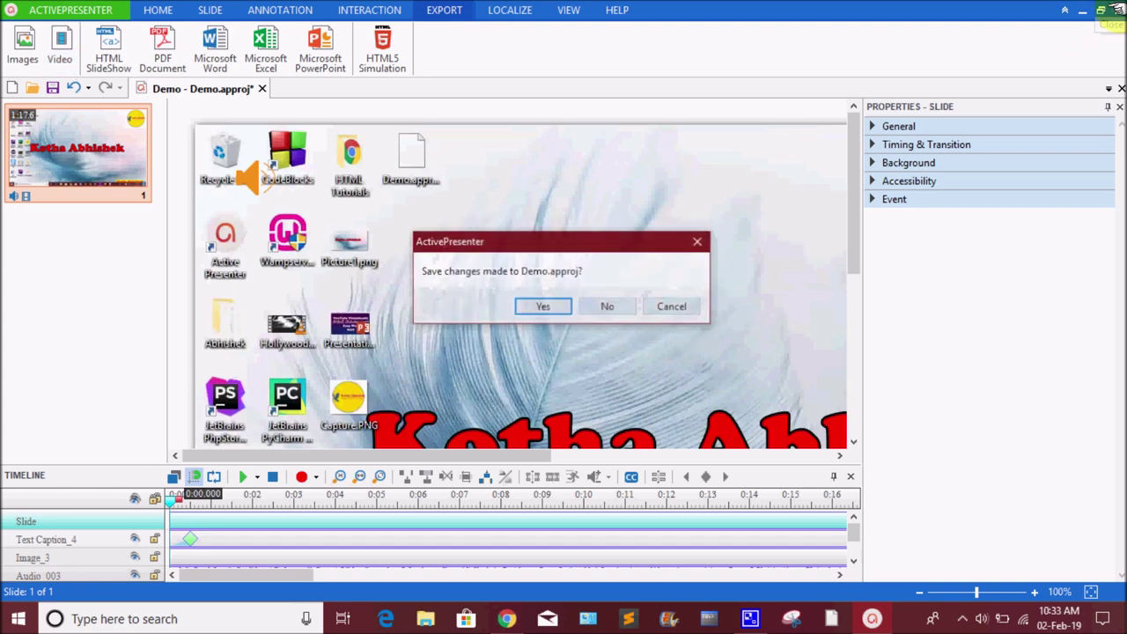
pyautogui.click(613, 305)
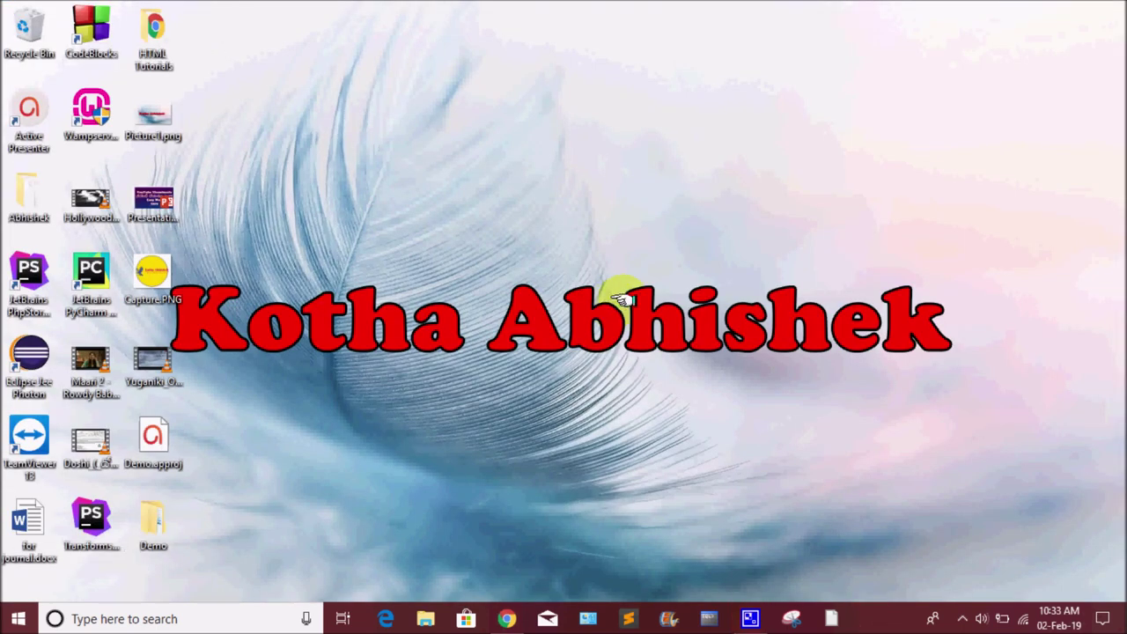
# Refresh the desktop and move the Demo folder icon up to just below HTML Tutorials
pyautogui.press('F5')
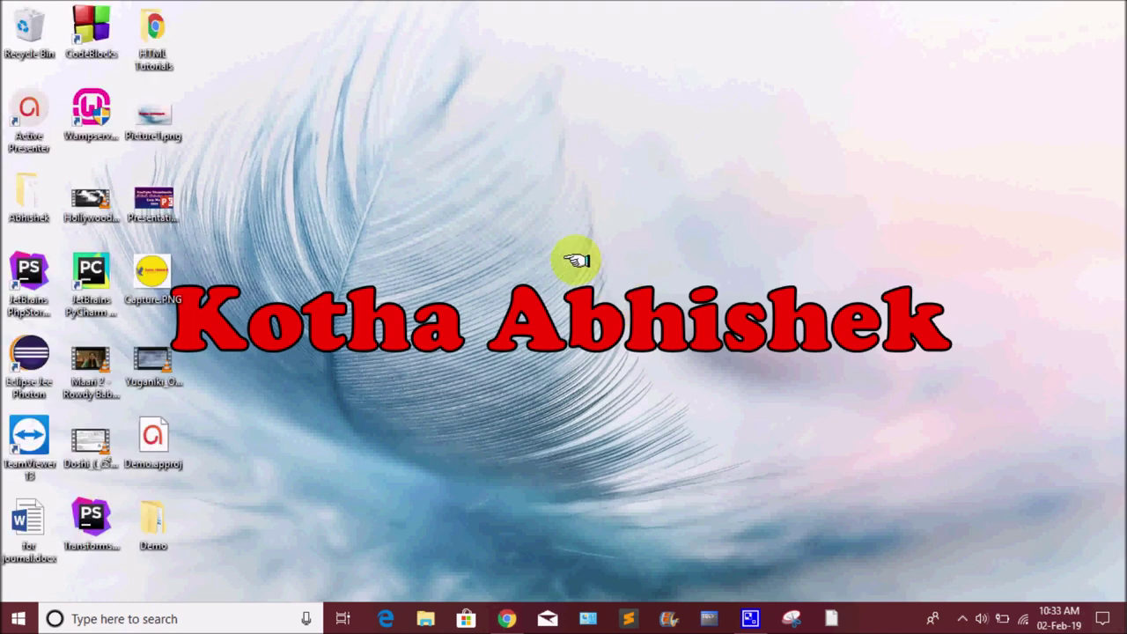
pyautogui.moveTo(154, 521); pyautogui.dragTo(811, 104)
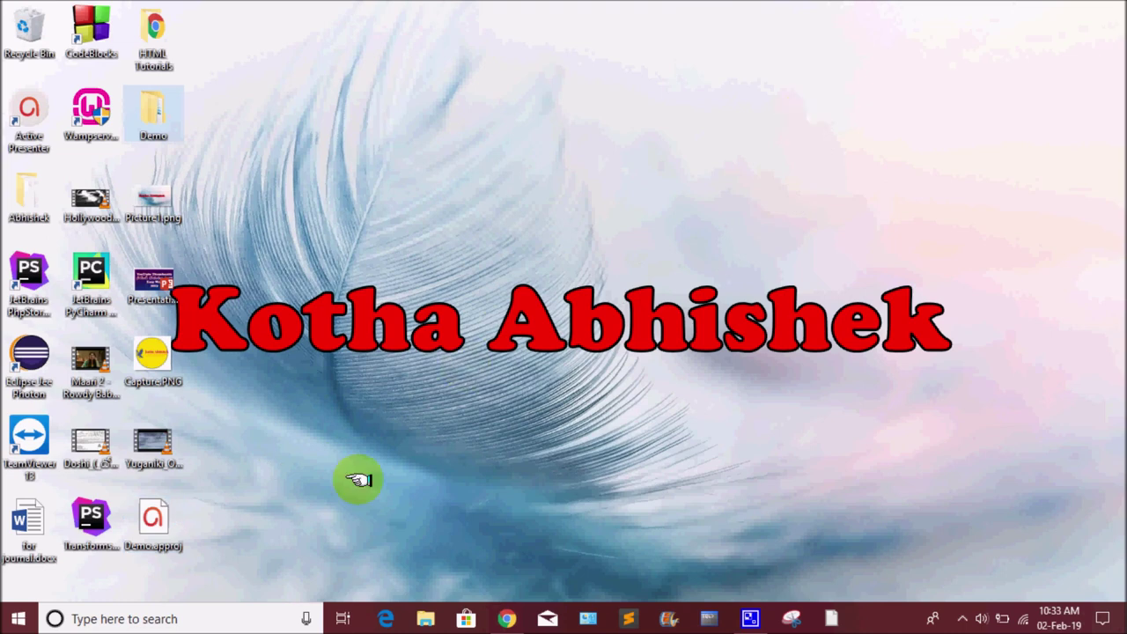
pyautogui.click(408, 249)
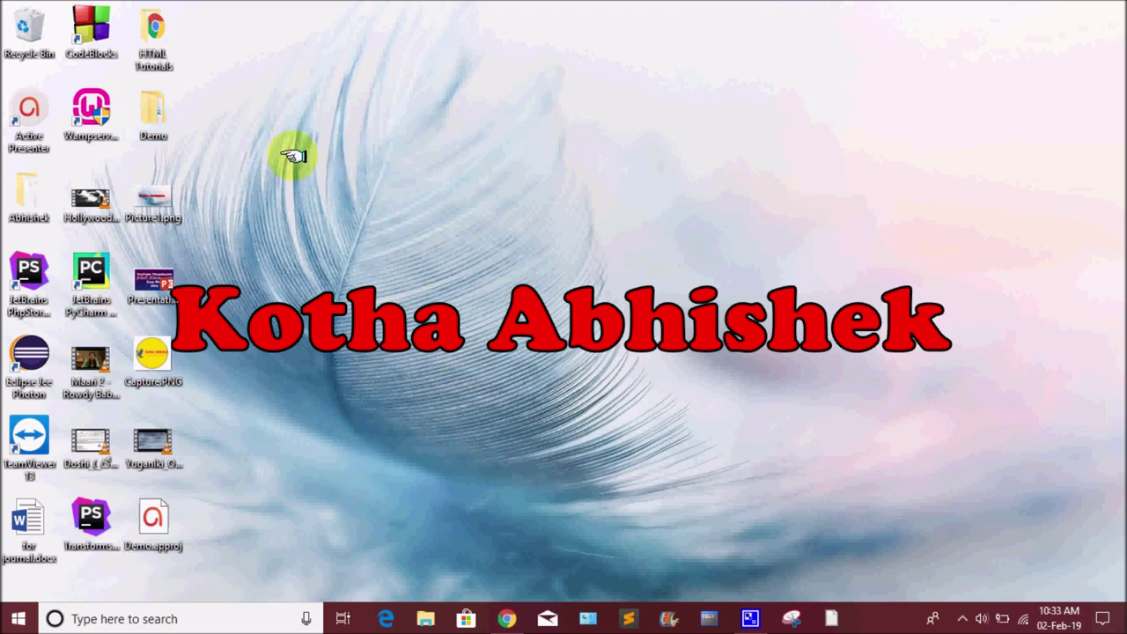
# Open the Demo folder on the desktop and go into its Video\MP4 subfolder
pyautogui.click(158, 113)
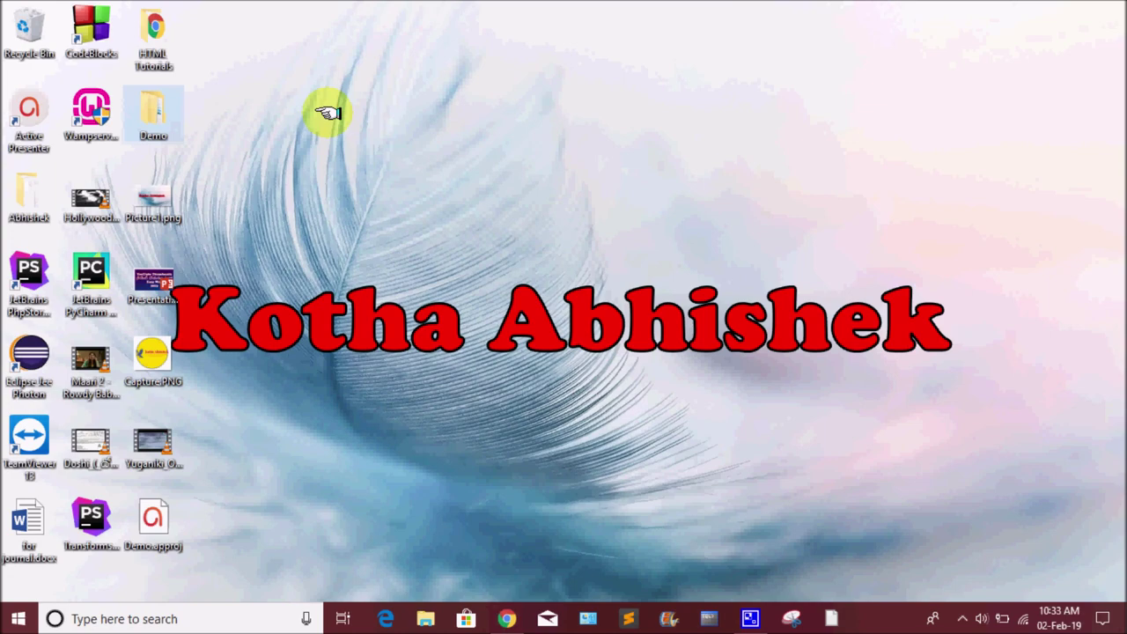
pyautogui.press('Return')
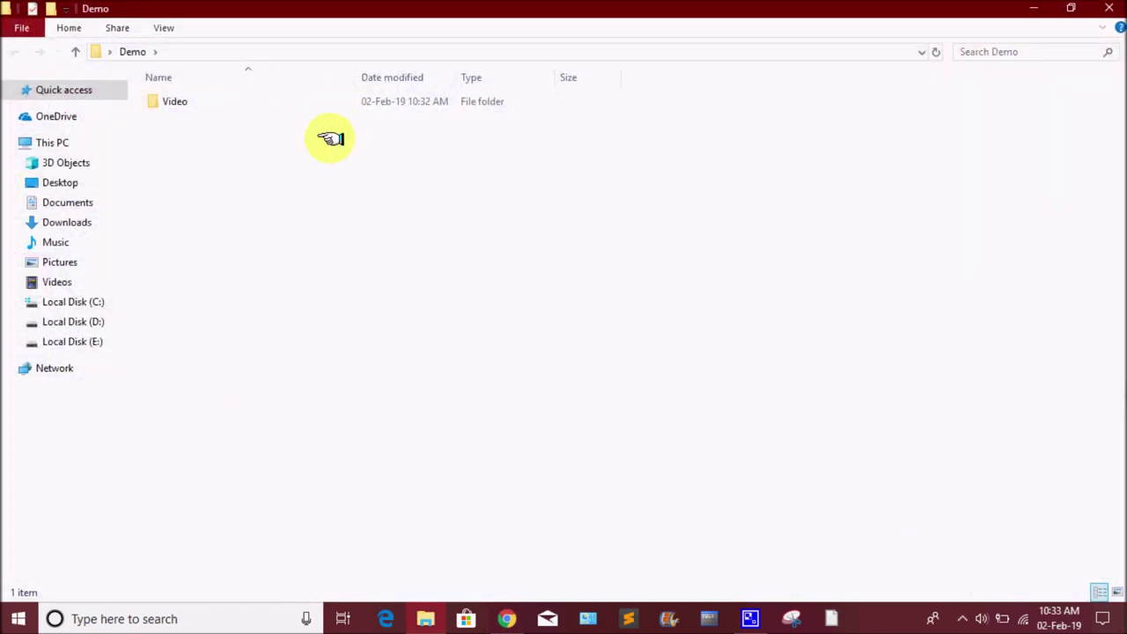
pyautogui.press('Down')
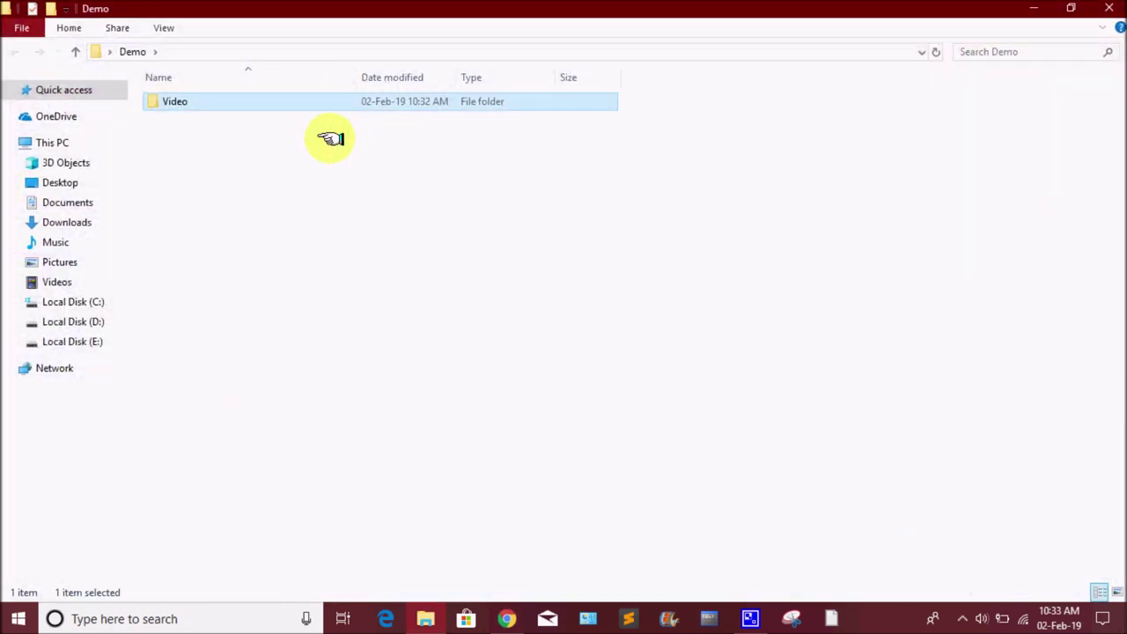
pyautogui.press('Return')
pyautogui.press('Down')
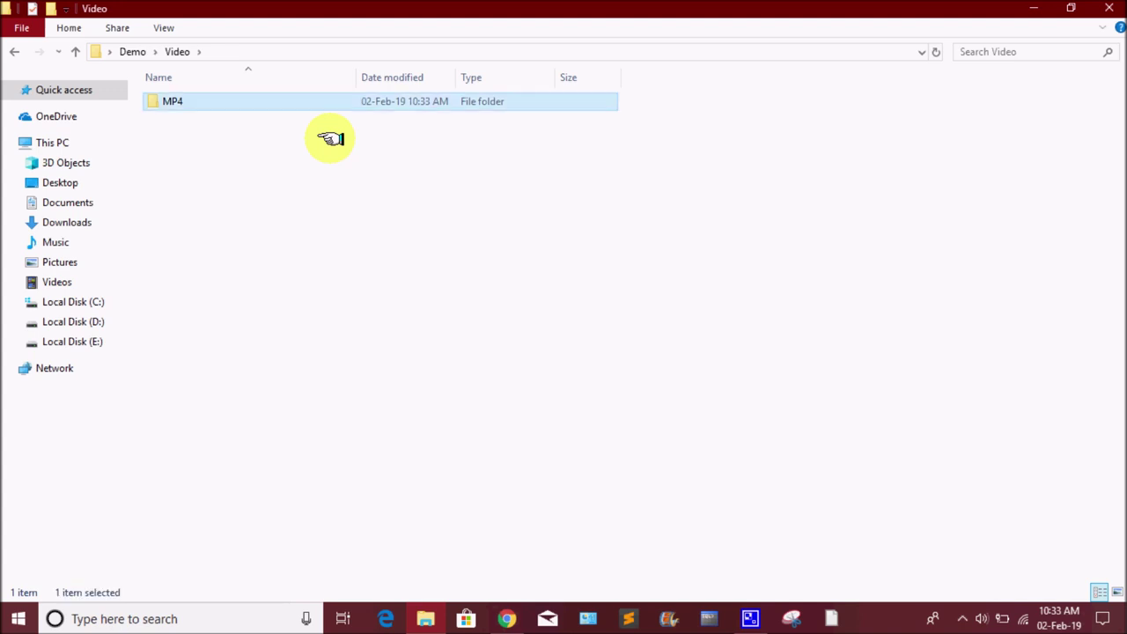
pyautogui.press('Return')
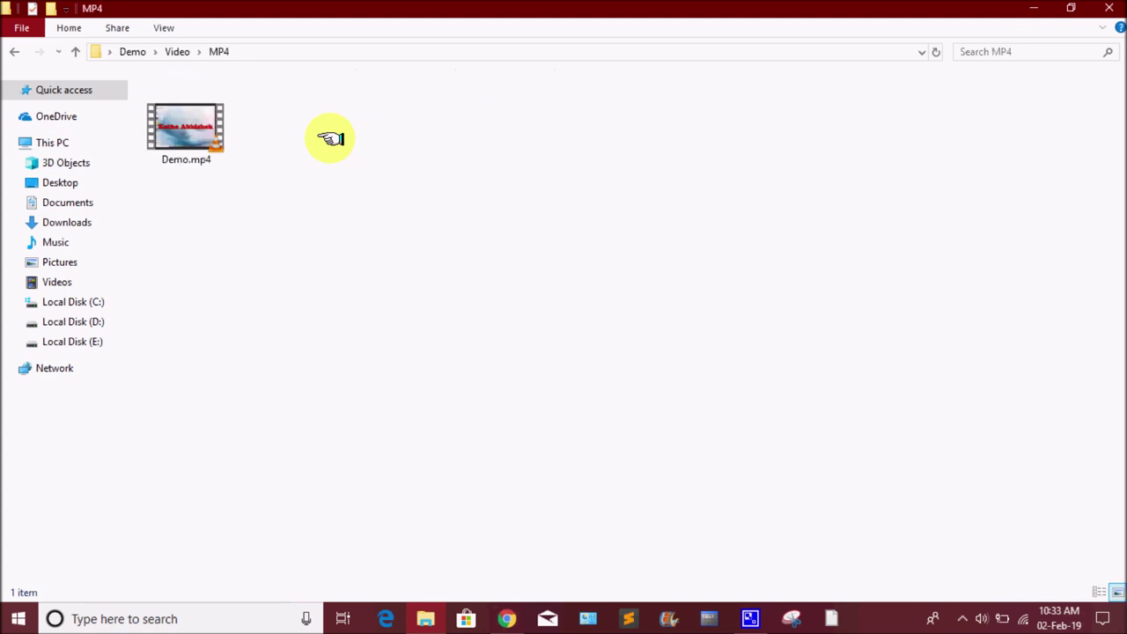
# Open the properties of Demo.mp4, examine its video and audio details, and close the properties
pyautogui.click(206, 125)
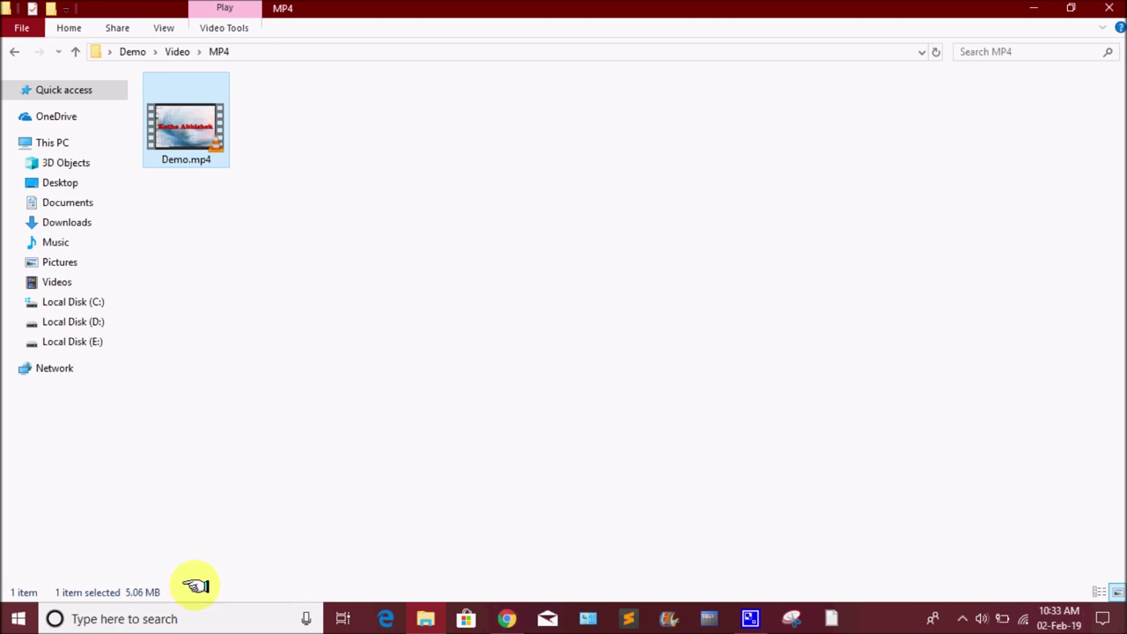
pyautogui.click(212, 181)
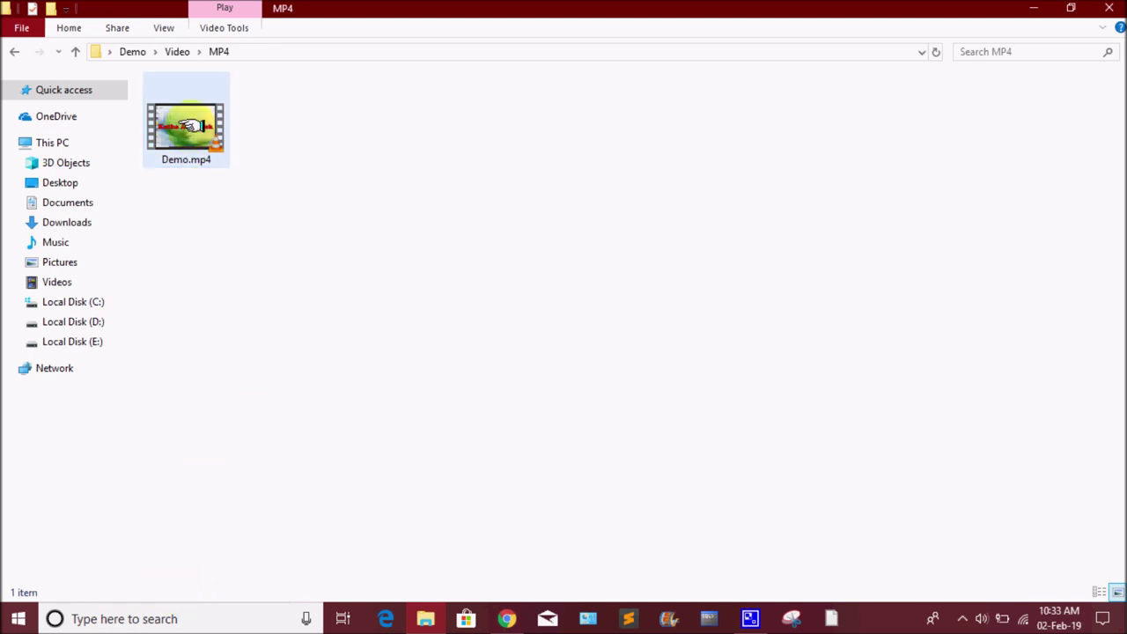
pyautogui.moveTo(187, 125)
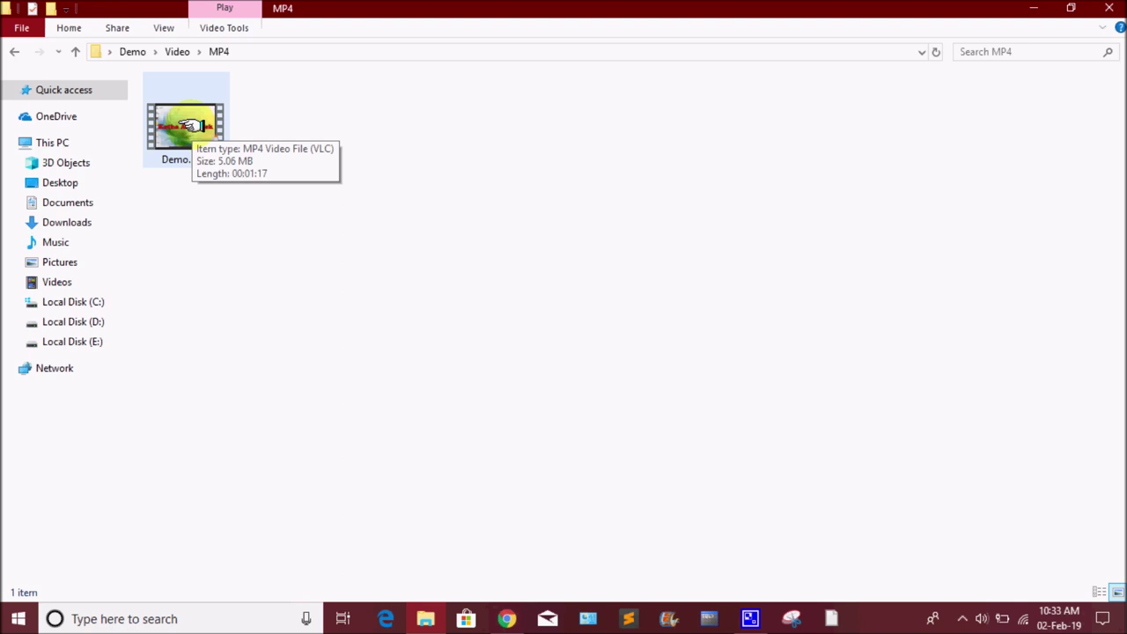
pyautogui.click(186, 125)
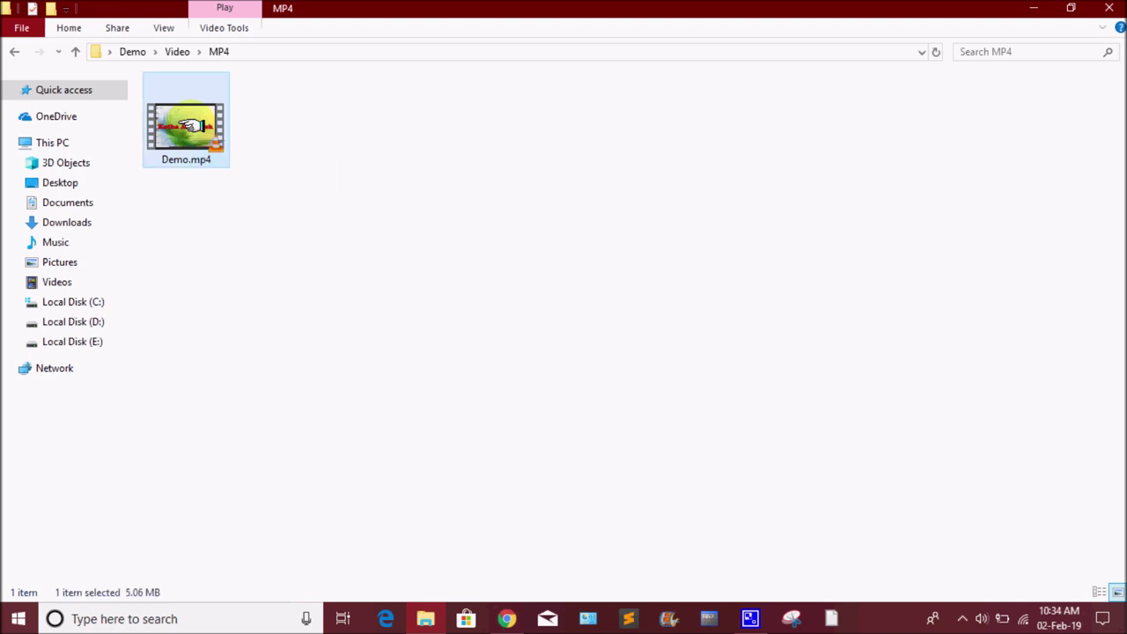
pyautogui.rightClick(187, 125)
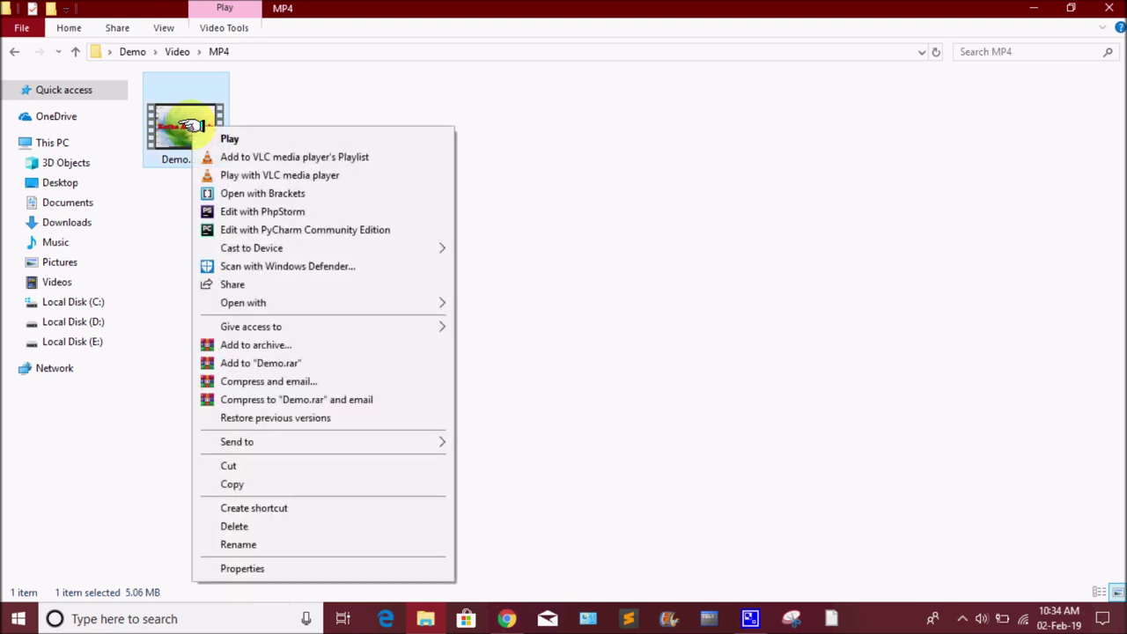
pyautogui.click(335, 570)
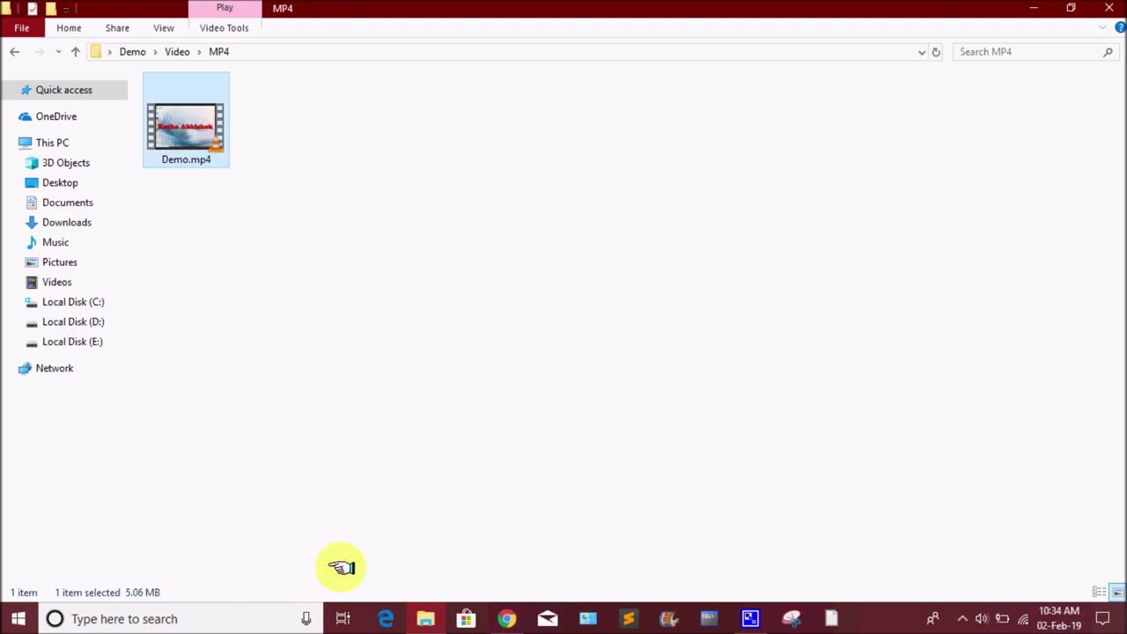
pyautogui.click(304, 166)
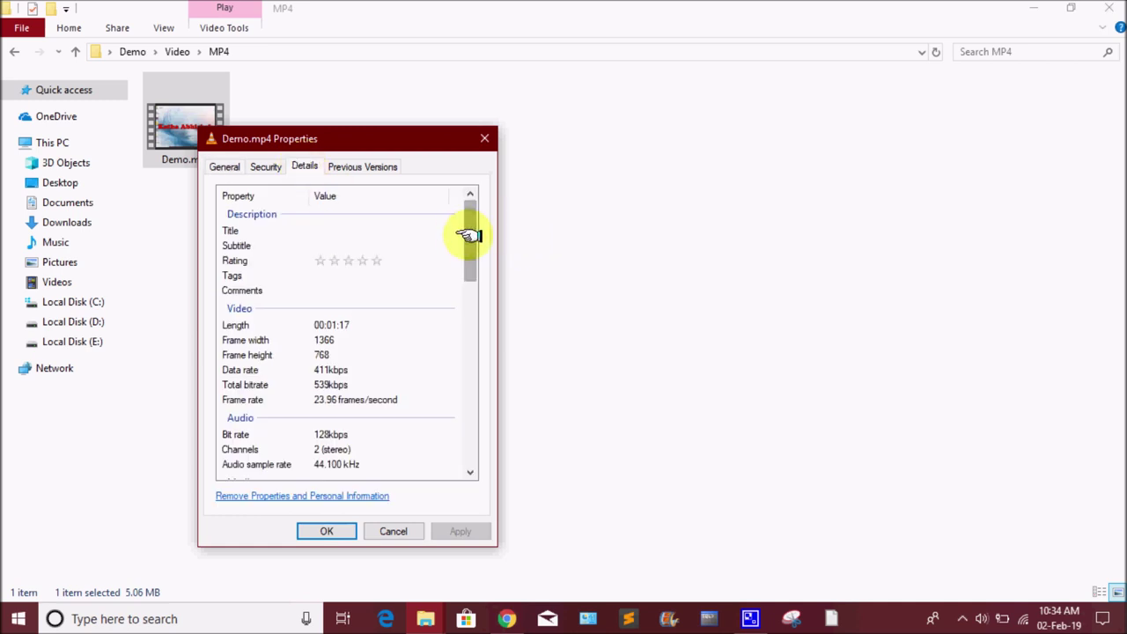
pyautogui.moveTo(467, 232); pyautogui.dragTo(478, 251)
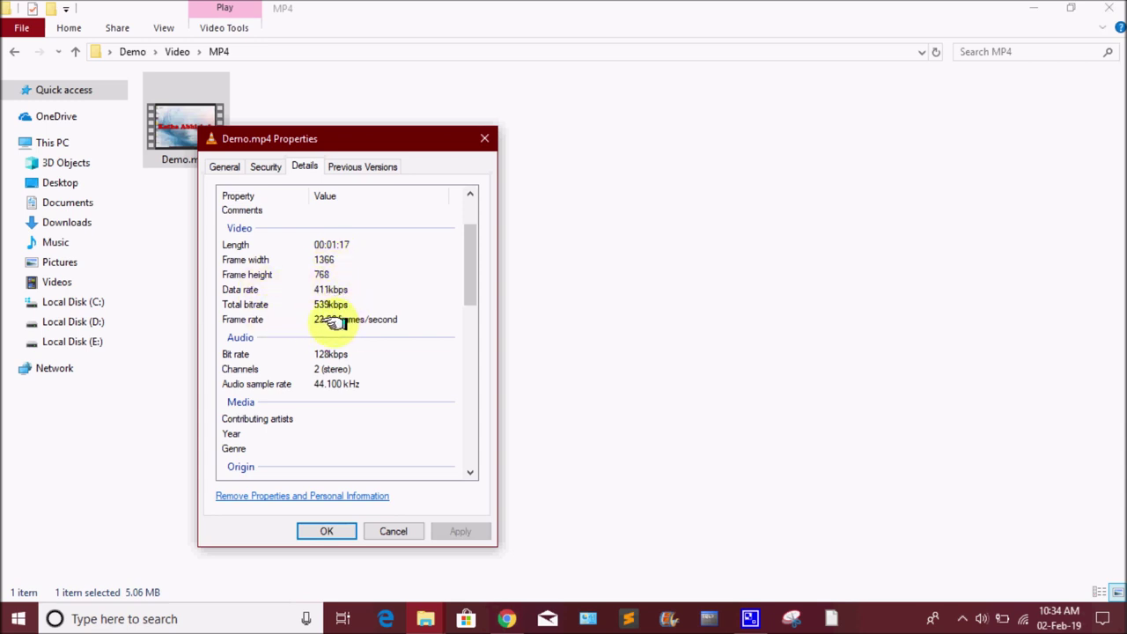
pyautogui.moveTo(466, 259); pyautogui.dragTo(473, 232)
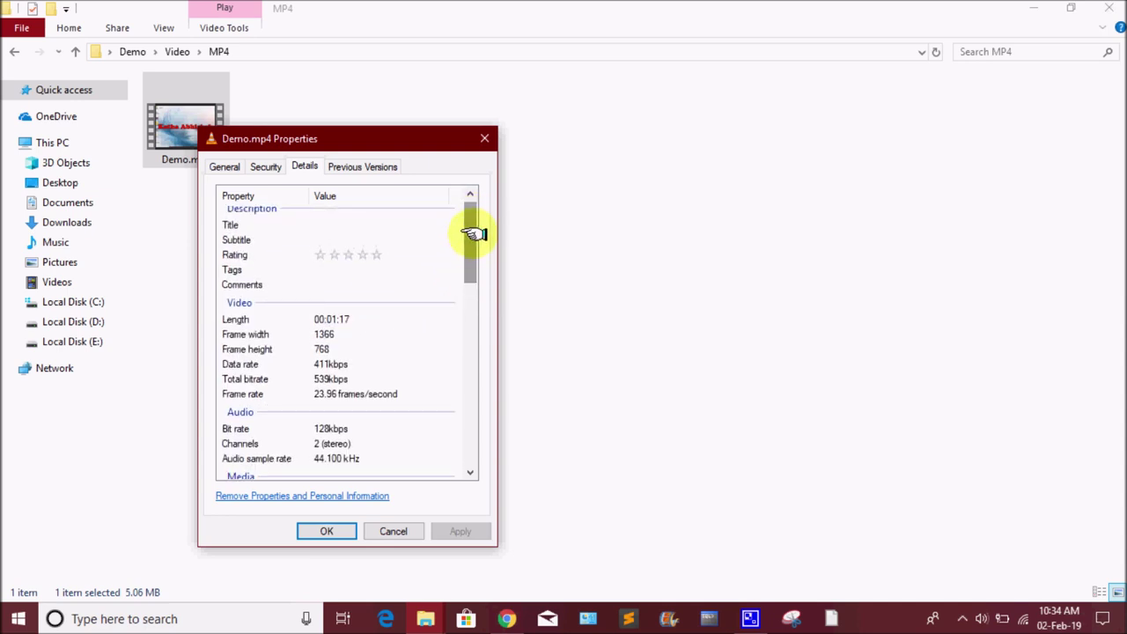
pyautogui.click(482, 138)
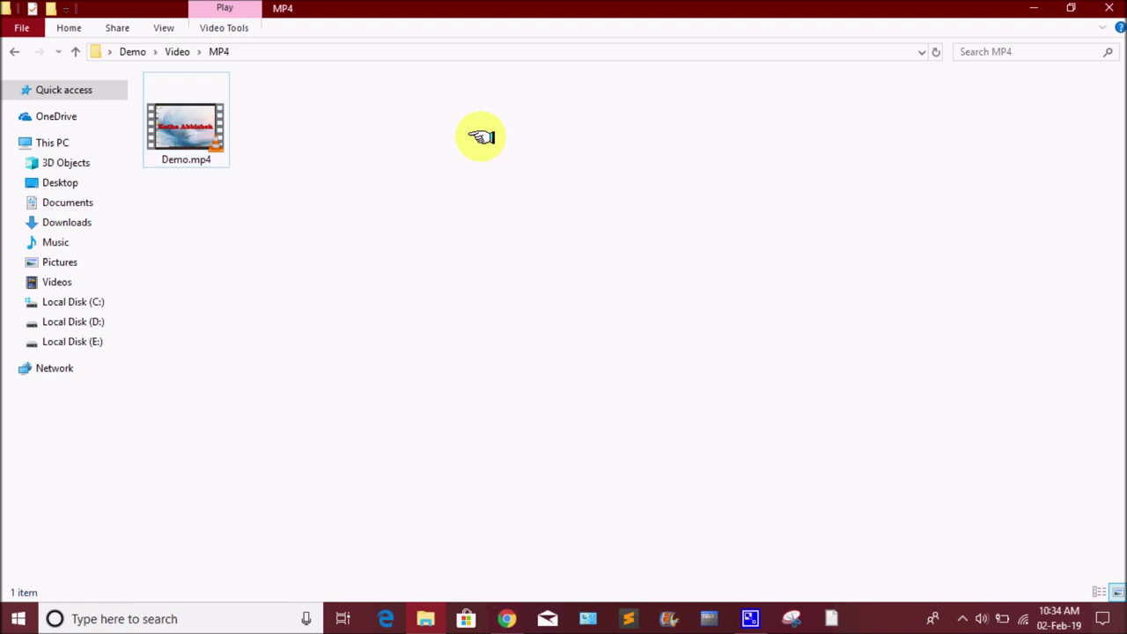
# Play Demo.mp4 in VLC media player, dismiss the update offer, and watch the video in full screen
pyautogui.click(188, 127)
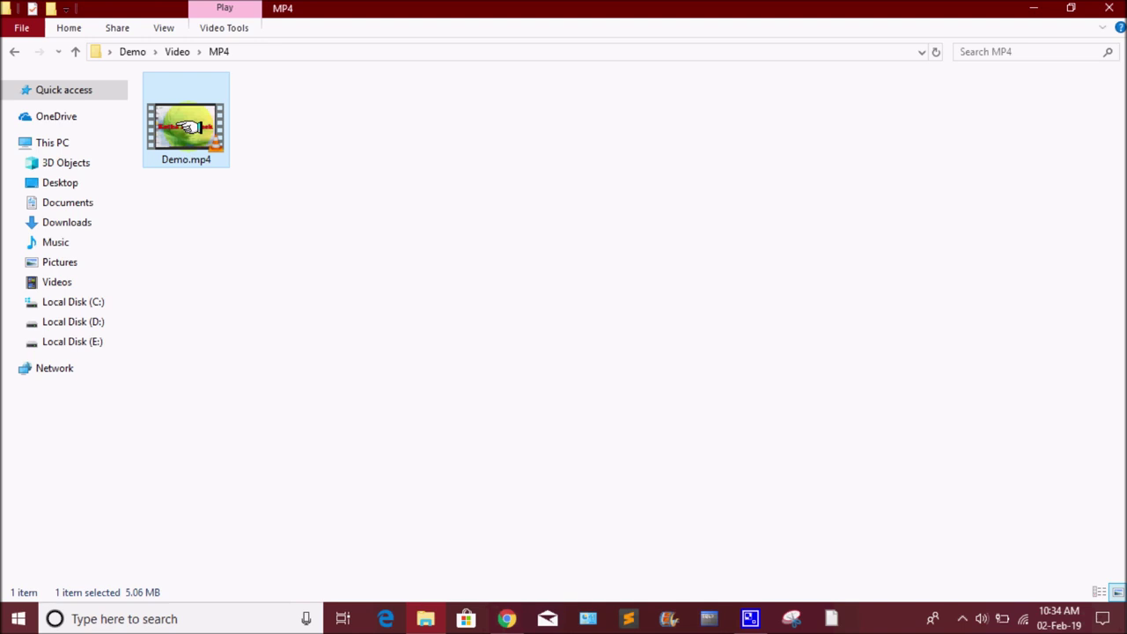
pyautogui.doubleClick(186, 125)
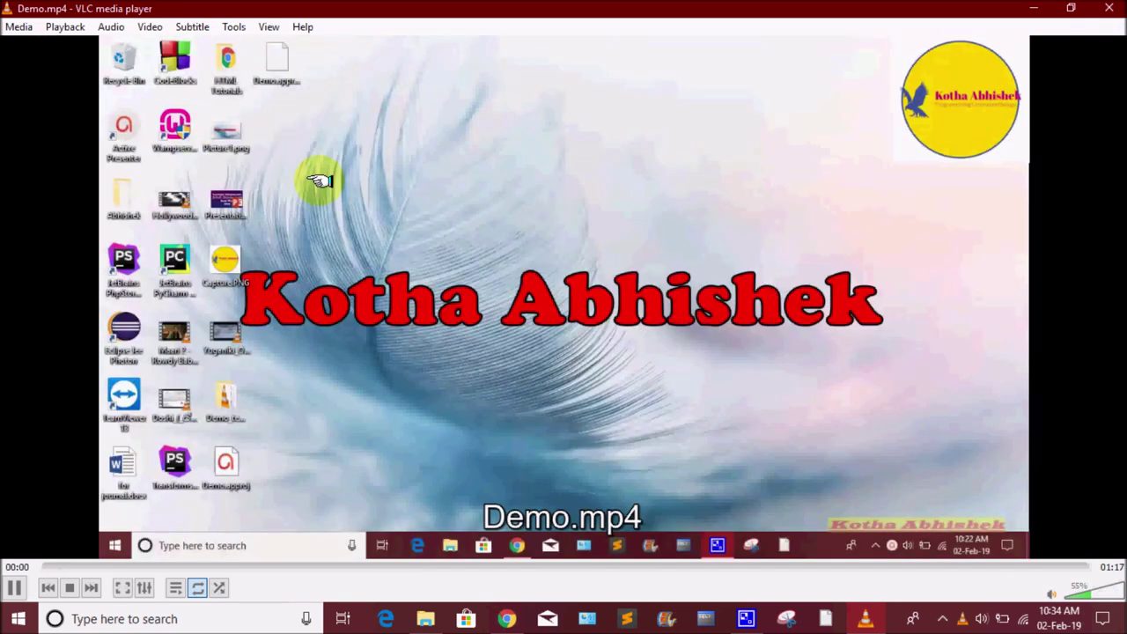
pyautogui.doubleClick(403, 245)
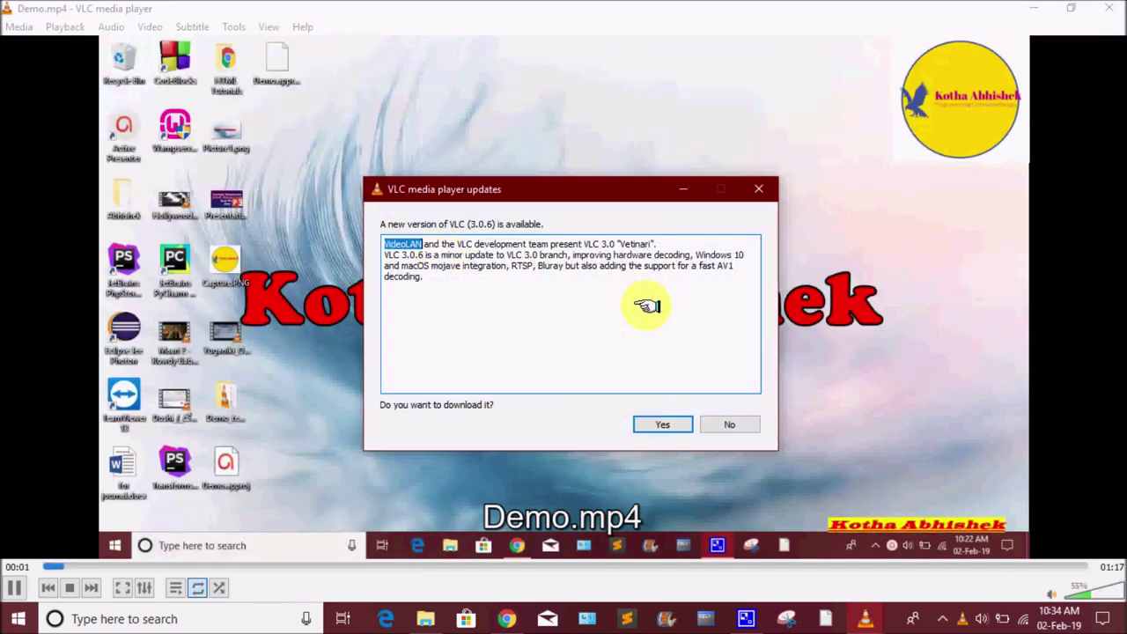
pyautogui.click(758, 188)
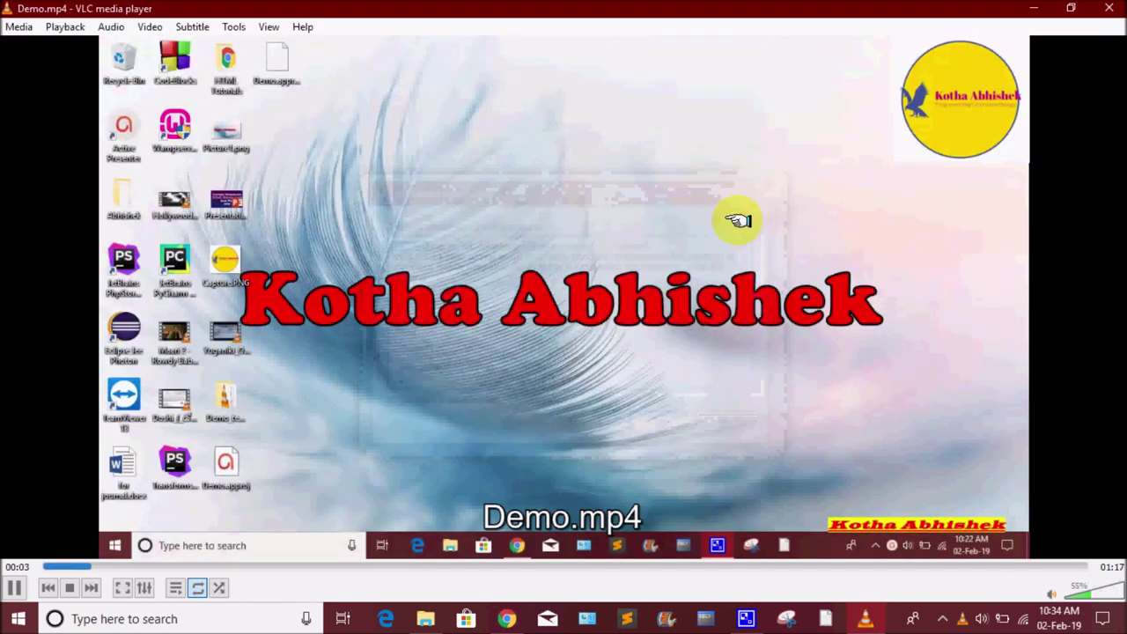
pyautogui.doubleClick(639, 303)
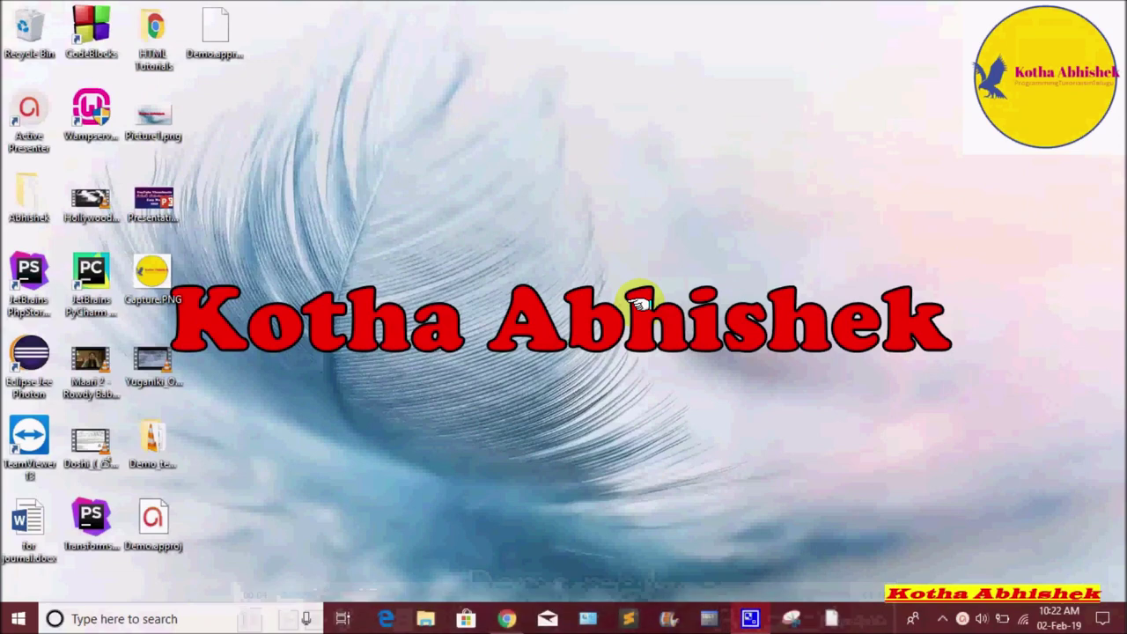
pyautogui.press('space')
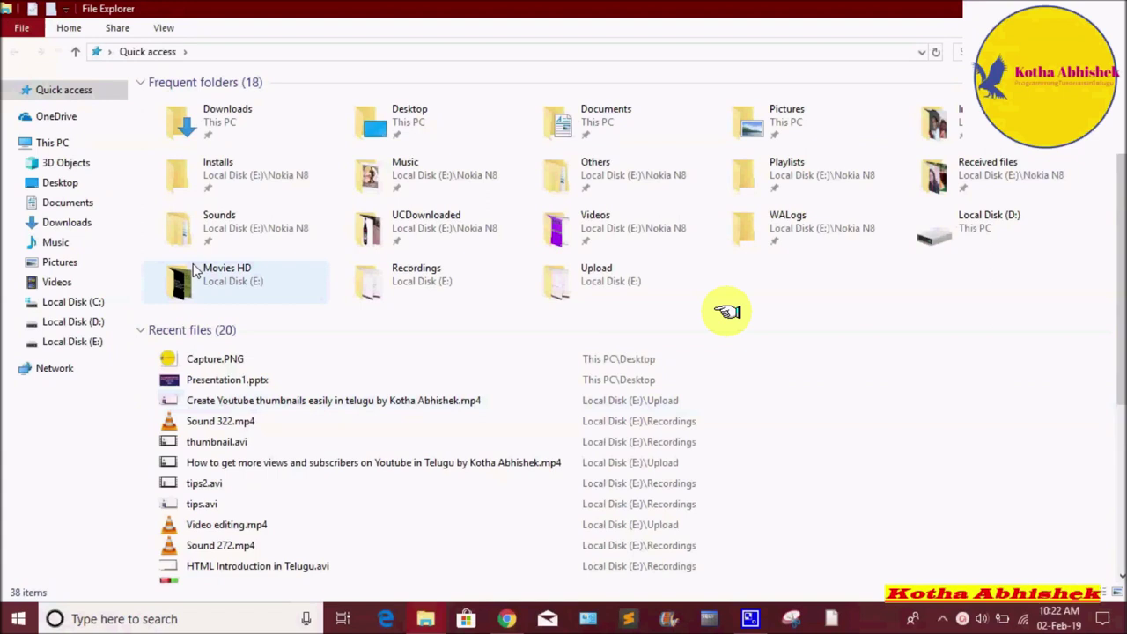
pyautogui.click(92, 342)
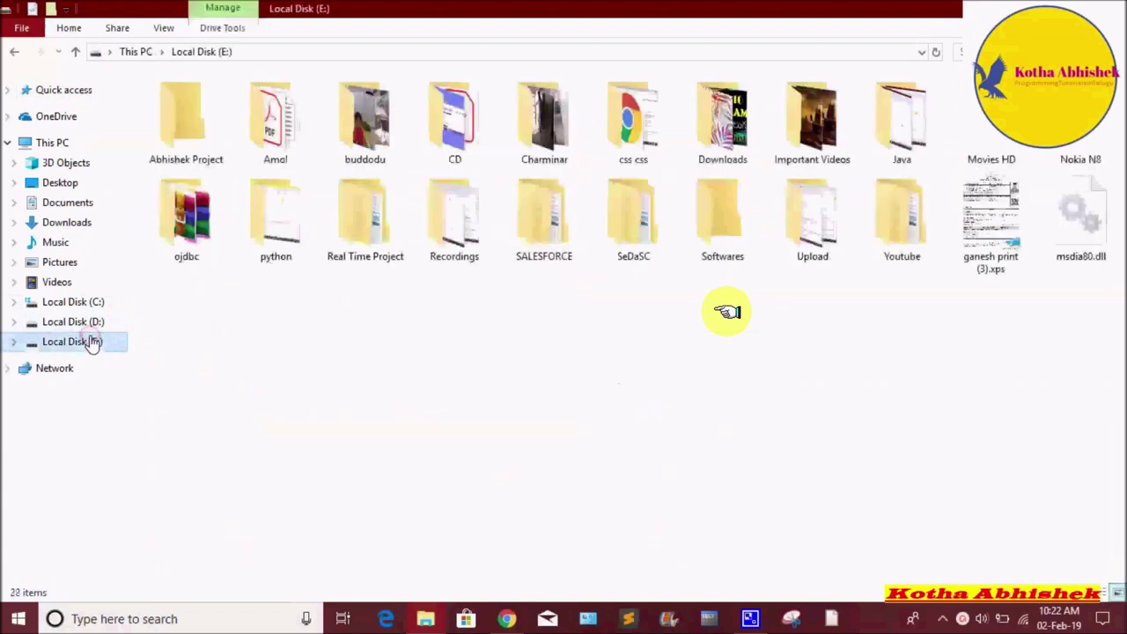
pyautogui.click(604, 341)
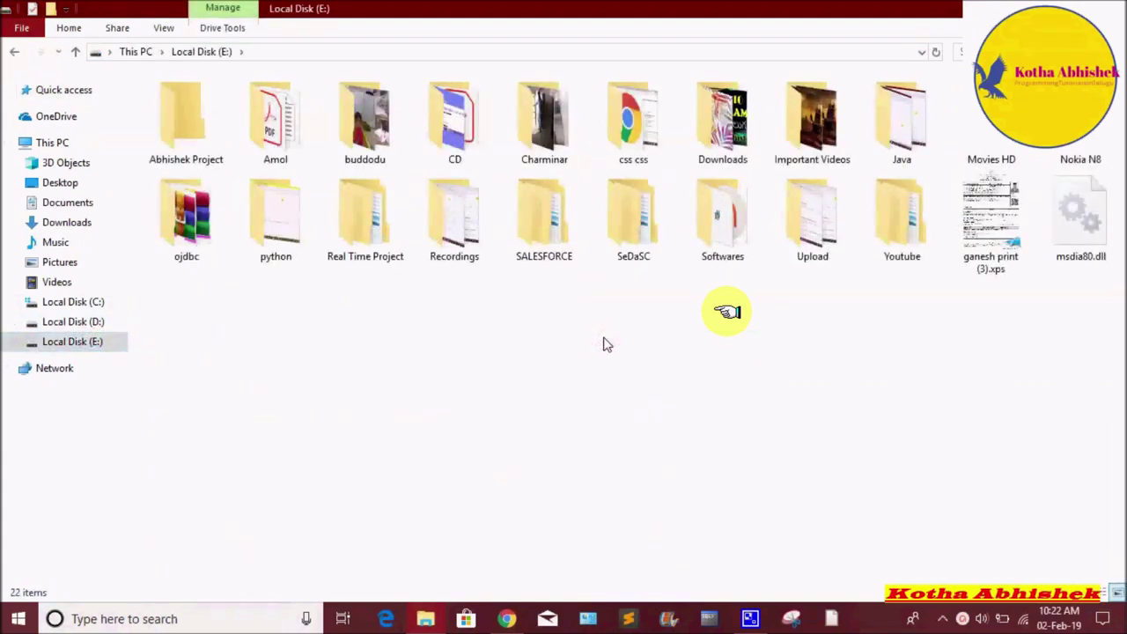
pyautogui.doubleClick(445, 237)
pyautogui.click(851, 476)
pyautogui.hotkey('alt', 'Up')
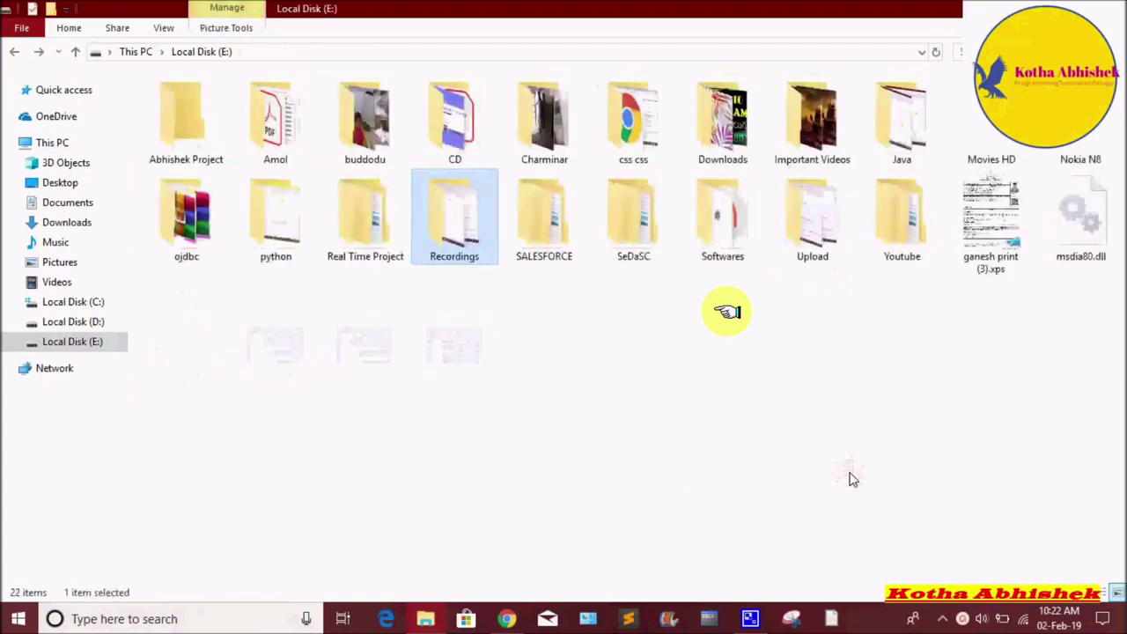
pyautogui.click(828, 233)
pyautogui.doubleClick(826, 232)
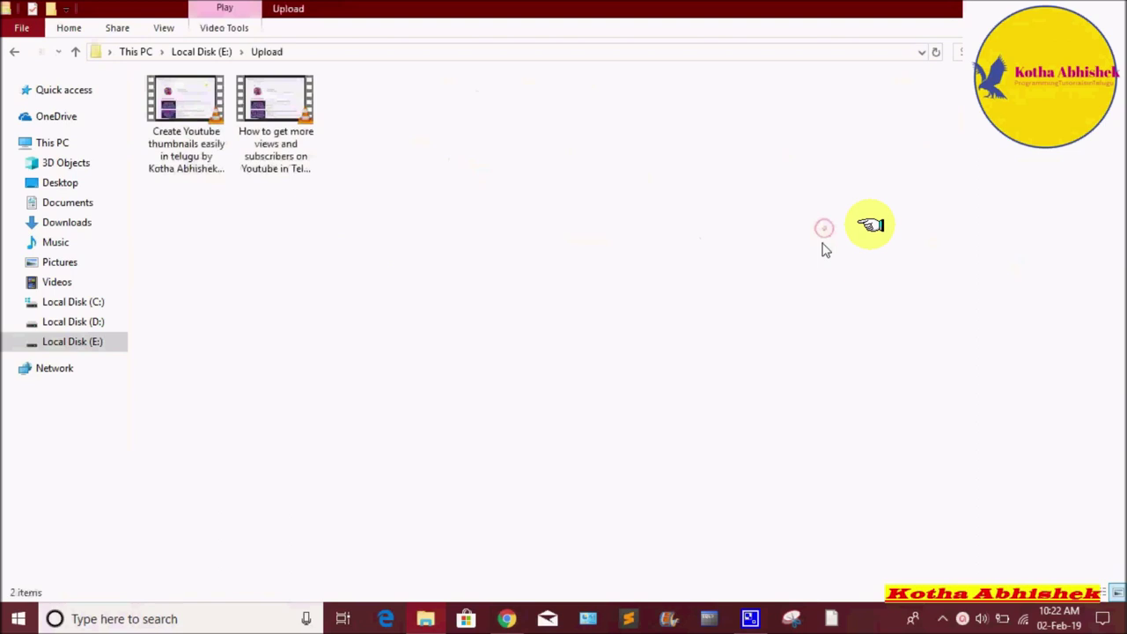
pyautogui.press('BackSpace')
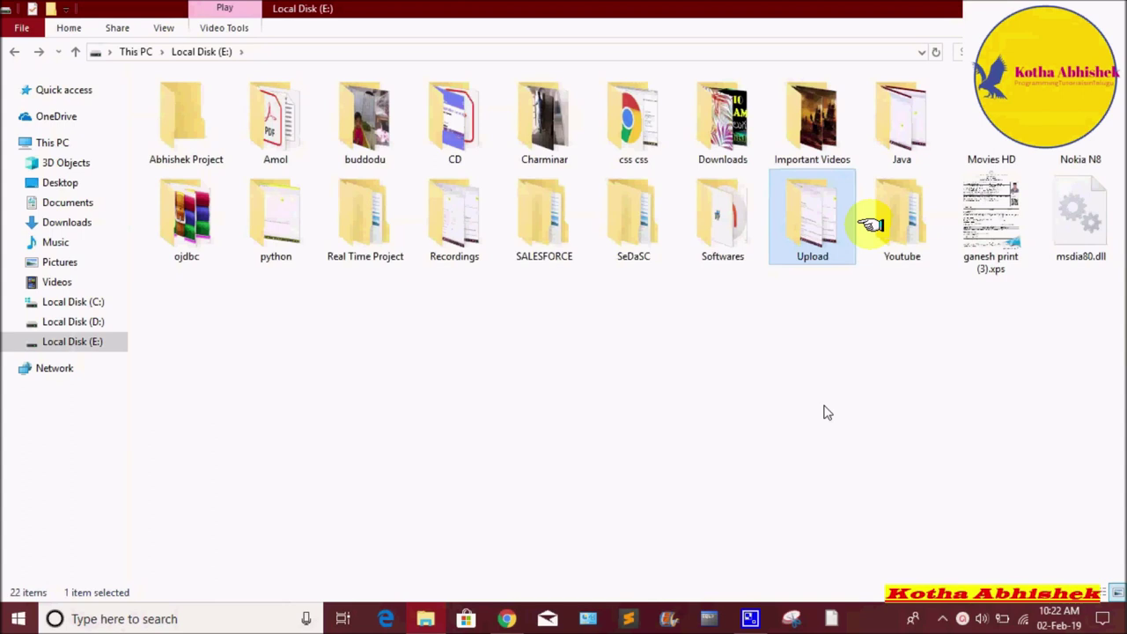
pyautogui.click(708, 393)
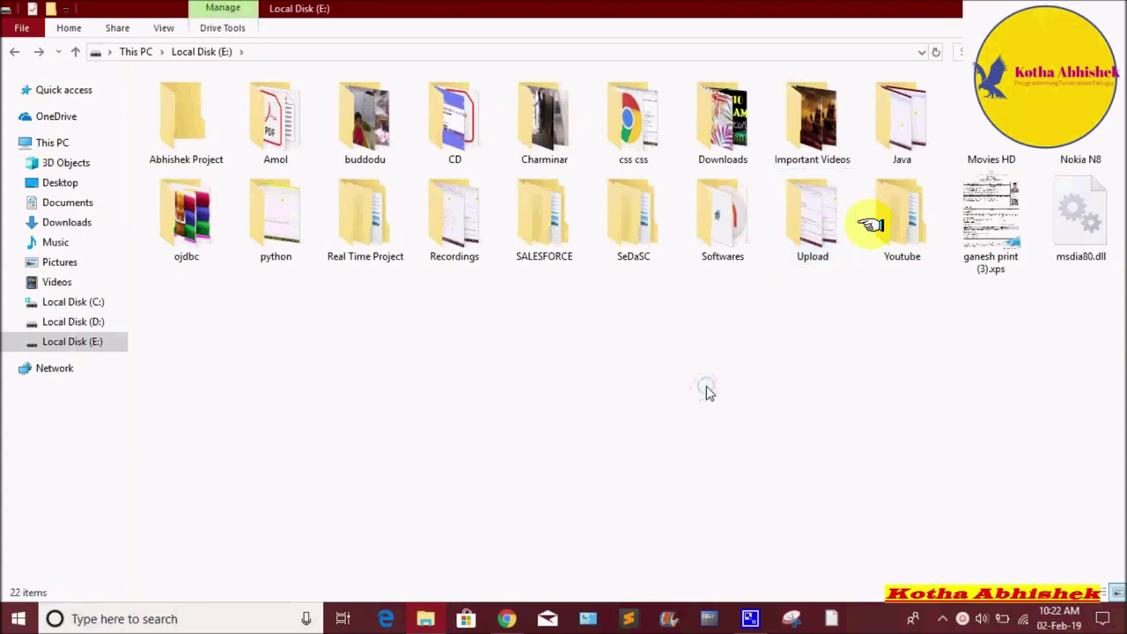
pyautogui.rightClick(706, 387)
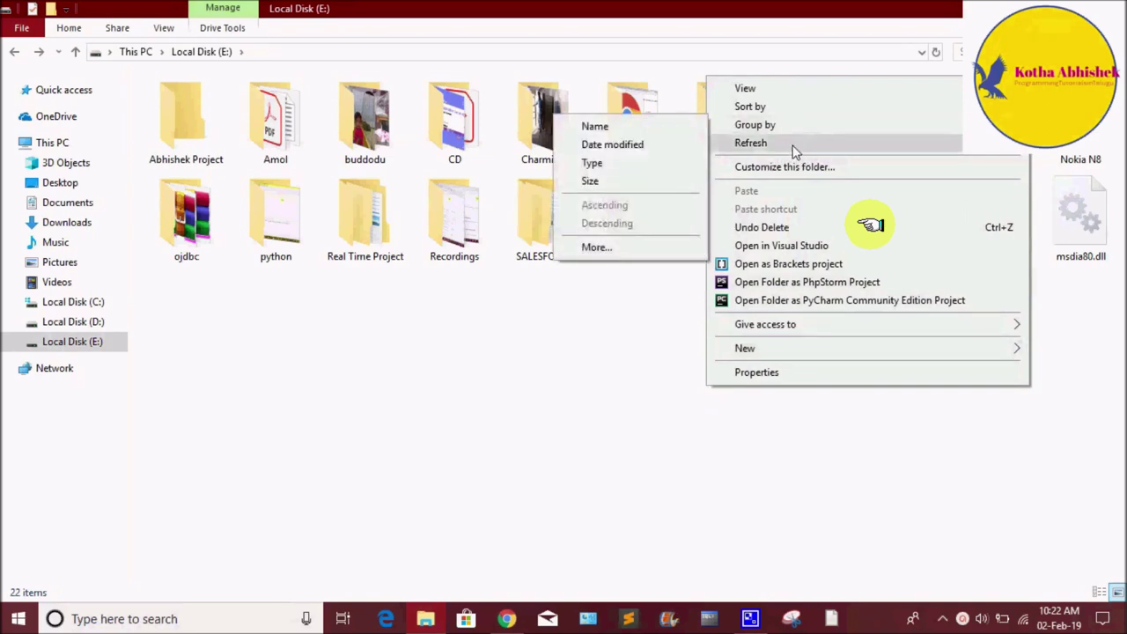
pyautogui.click(751, 143)
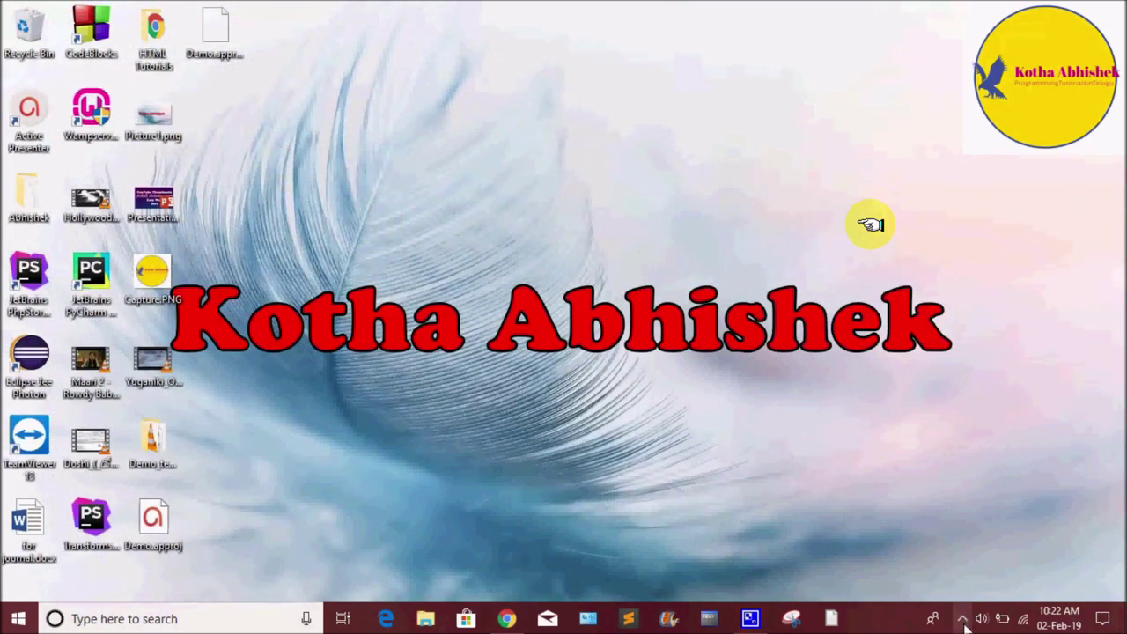
pyautogui.click(962, 619)
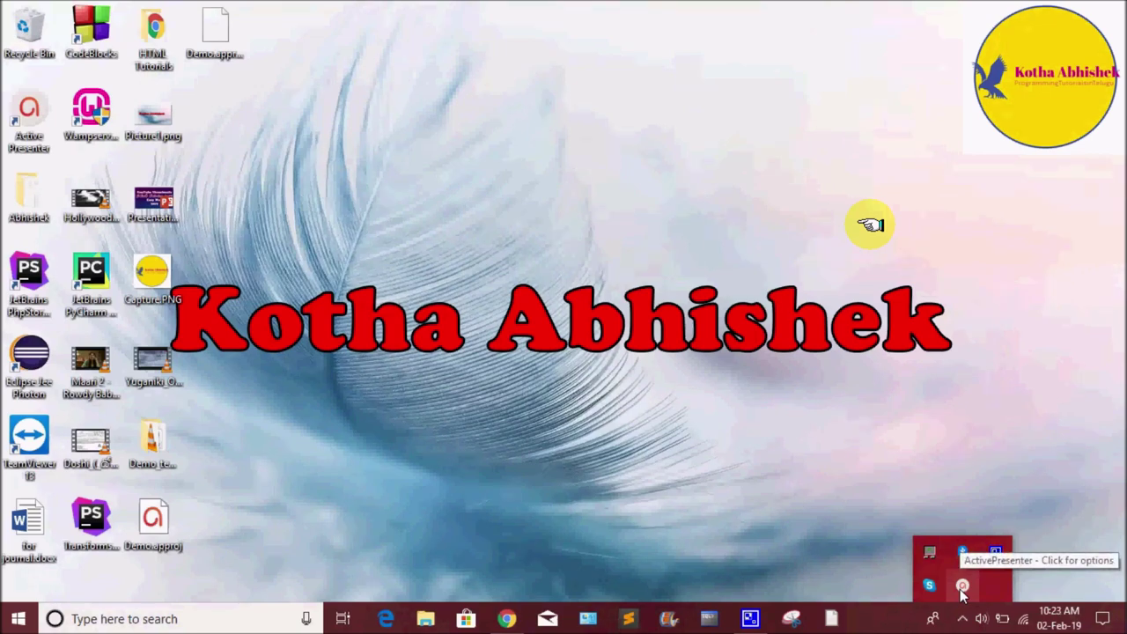
pyautogui.click(962, 587)
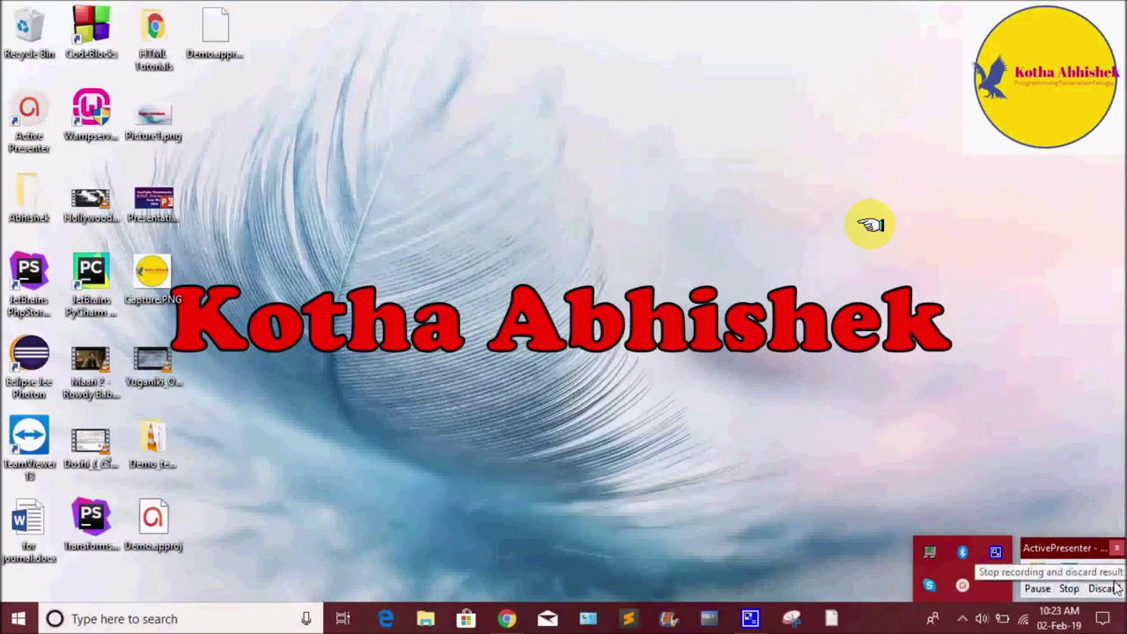
pyautogui.click(1096, 417)
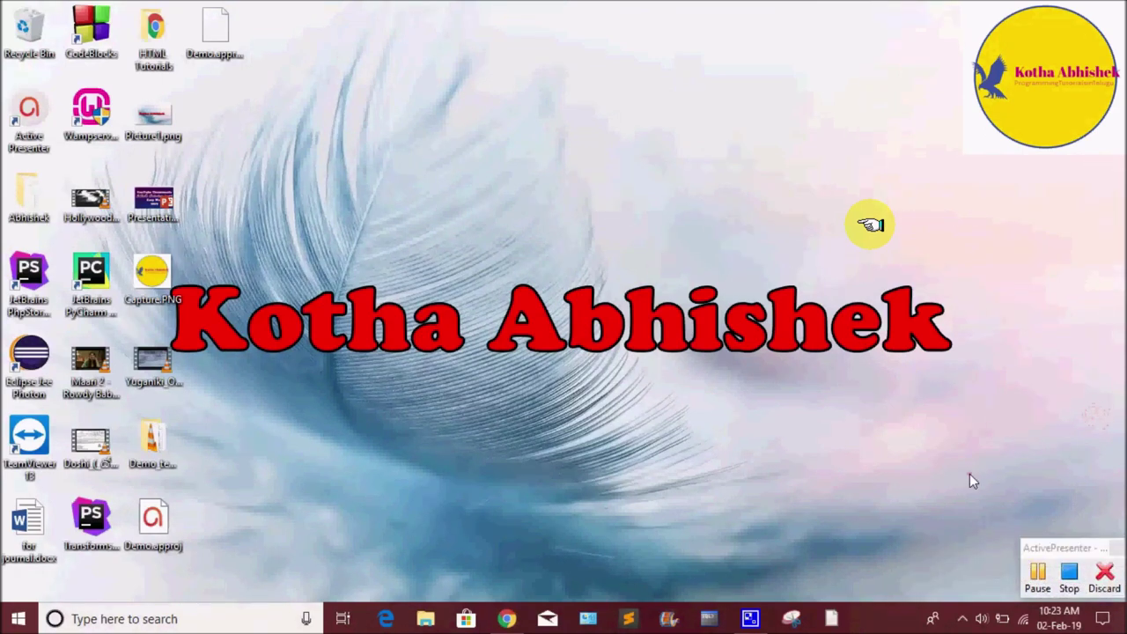